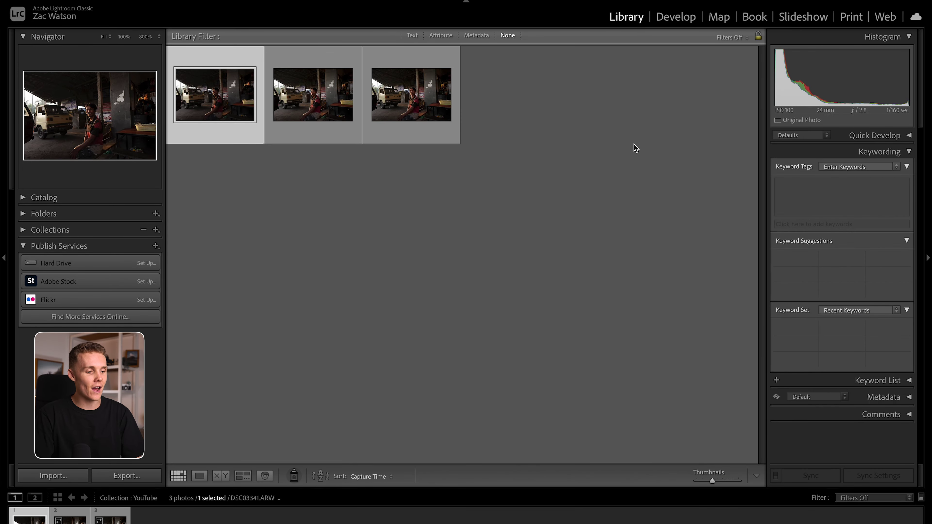
Step: Open DSC03341.ARW in loupe view and compare its overall composition with the other shots in the collection
double_click(289, 104)
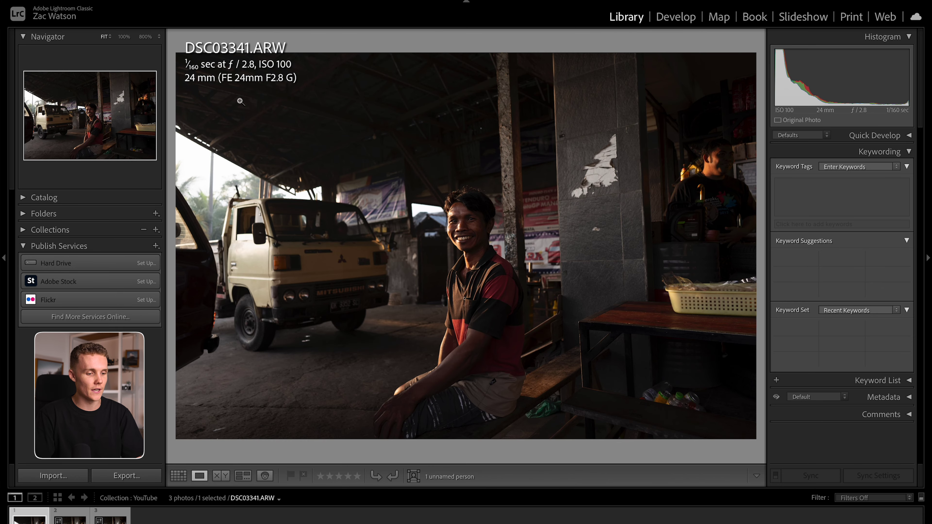
key("Right")
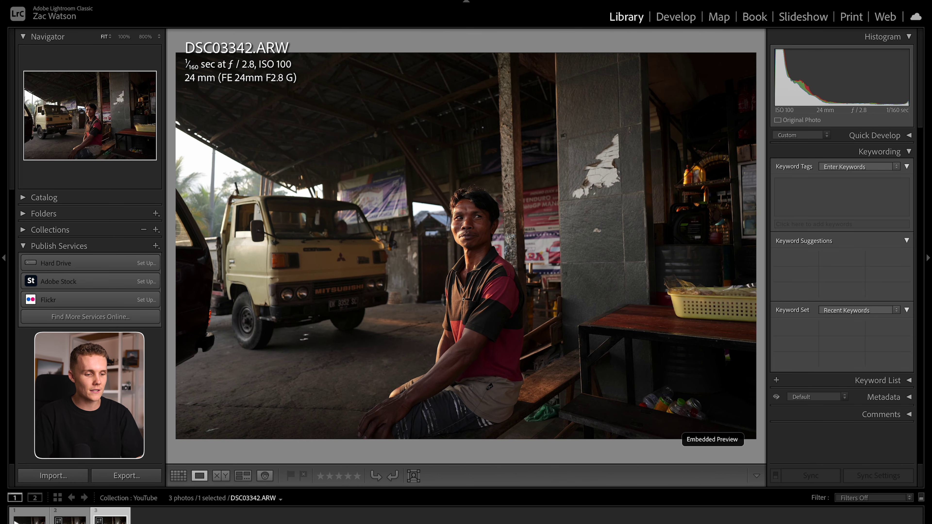
key("Left")
key("Left")
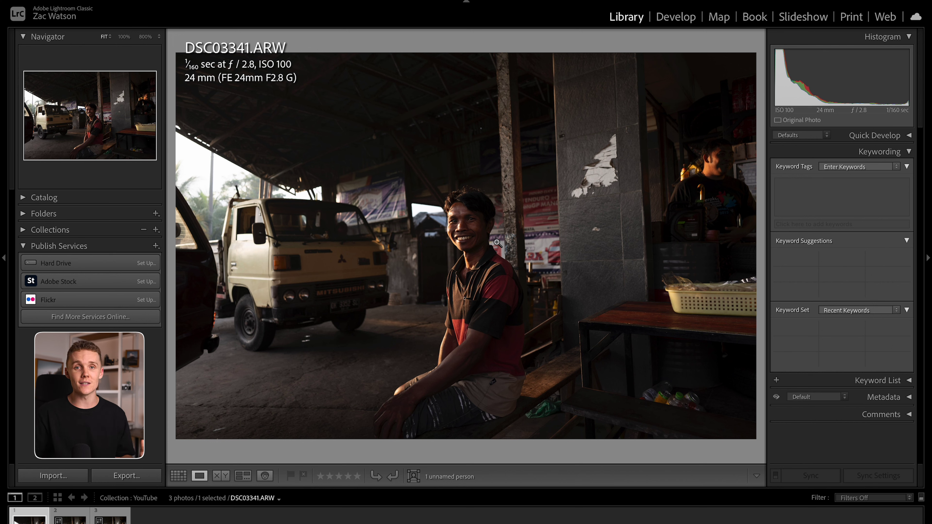
Step: Examine the seated man's expression at 100% in each of the three shots, returning to DSC03341.ARW
left_click(480, 235)
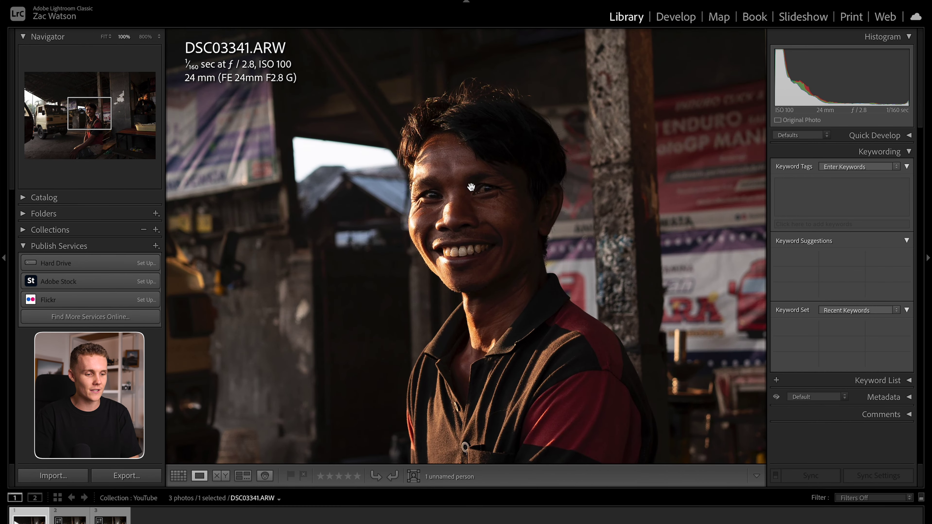
left_click(480, 259)
key("Right")
left_click(418, 218)
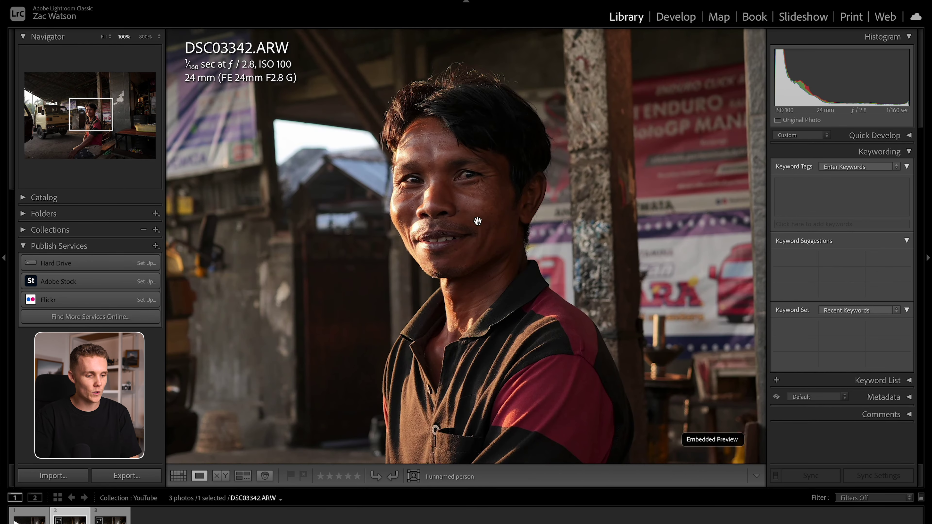
left_click_drag(418, 219, 476, 232)
key("Right")
left_click(470, 241)
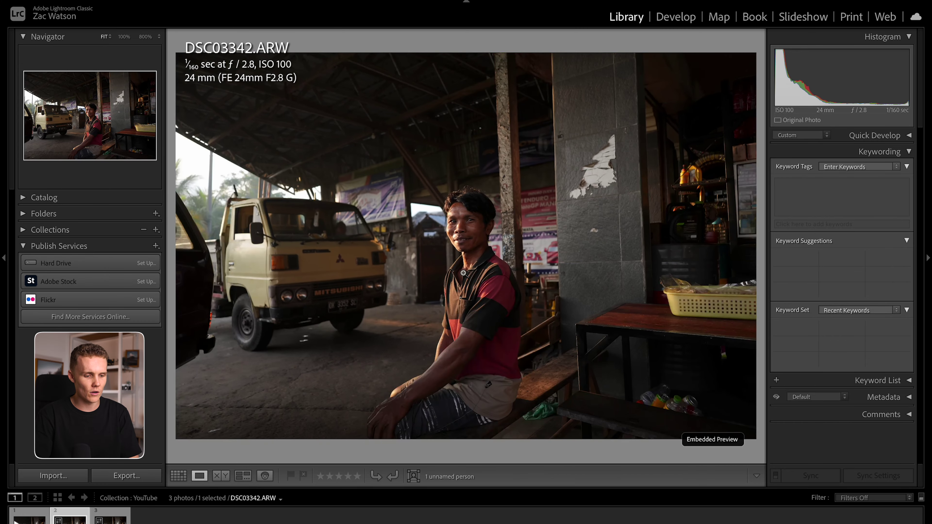
left_click(474, 228)
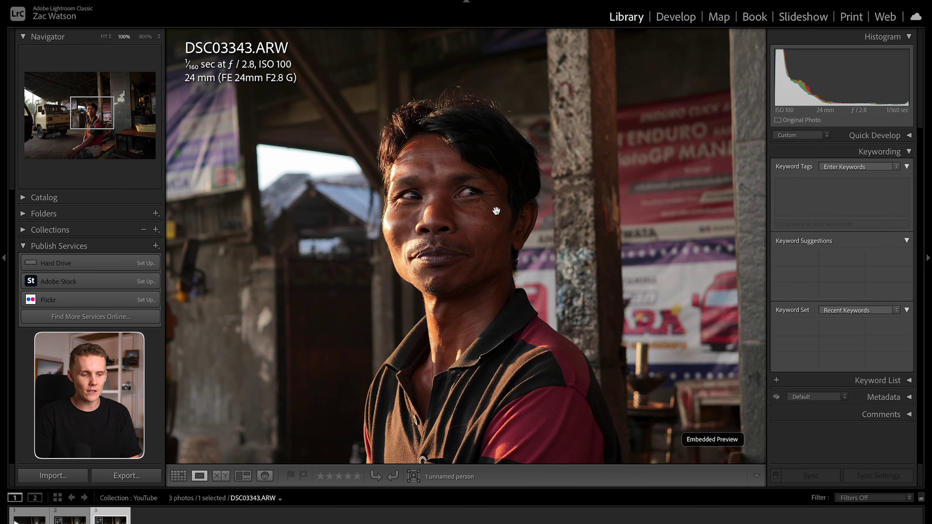
left_click(497, 212)
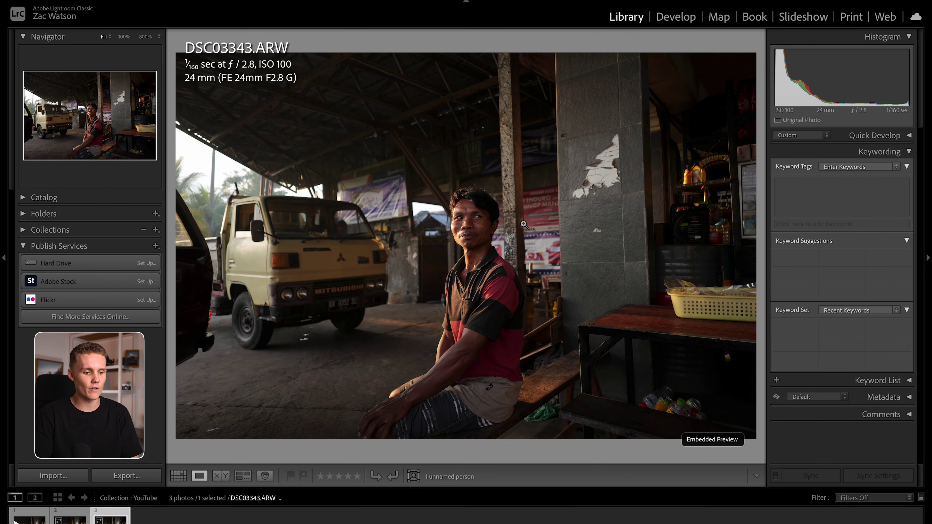
key("Left")
key("Left")
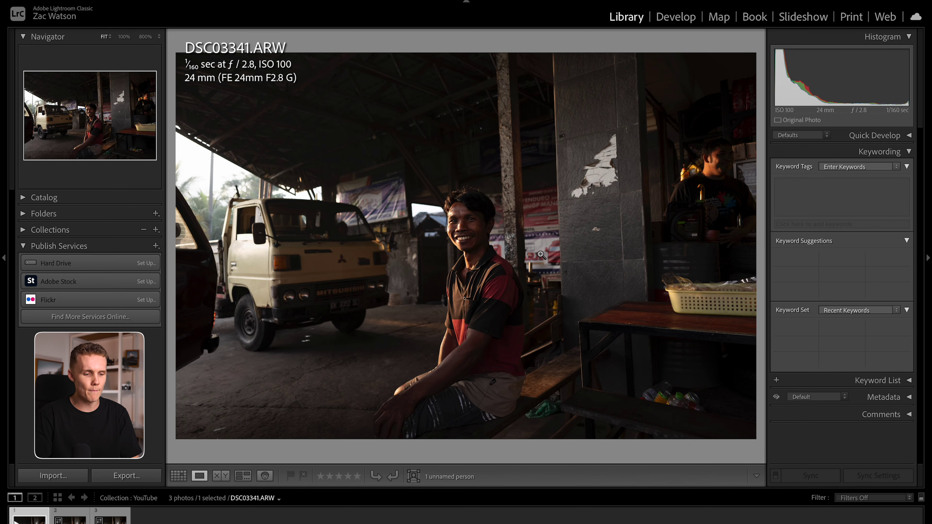
Step: Inspect the man standing in the background of DSC03341.ARW at 100% and compare that area with the other shots
key("g")
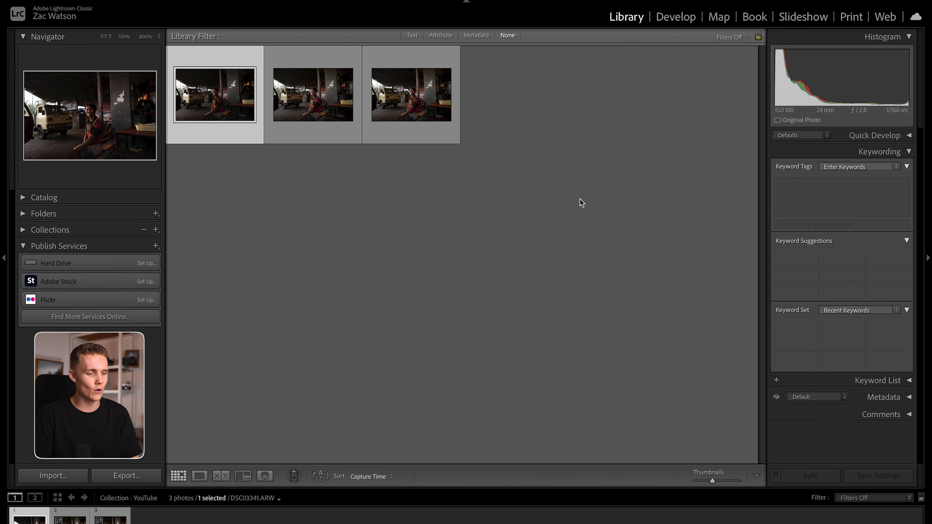
key("e")
left_click(723, 168)
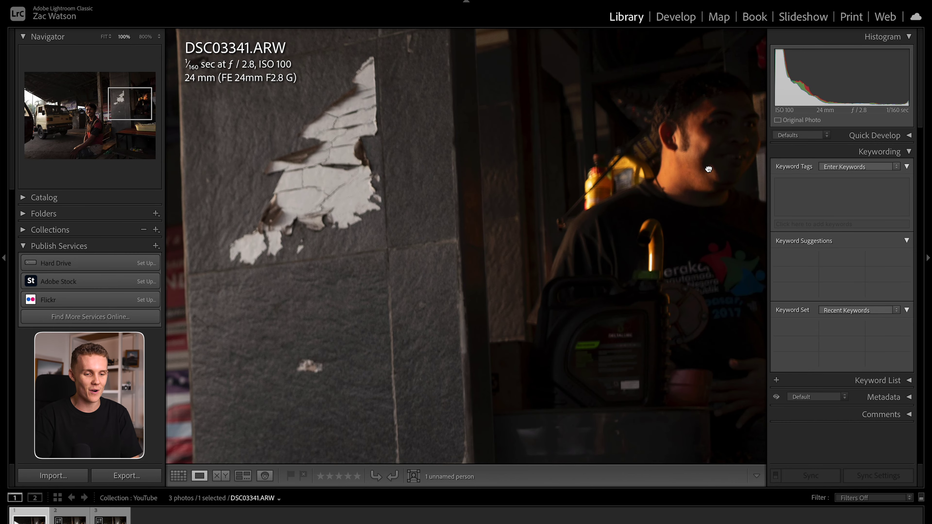
left_click_drag(707, 170, 676, 186)
left_click(676, 186)
key("Right")
key("Right")
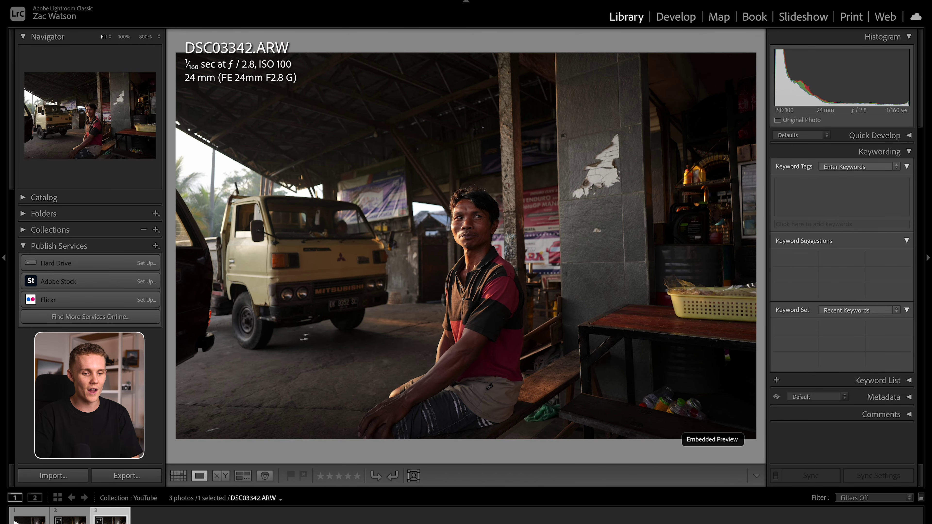
key("Left")
key("Left")
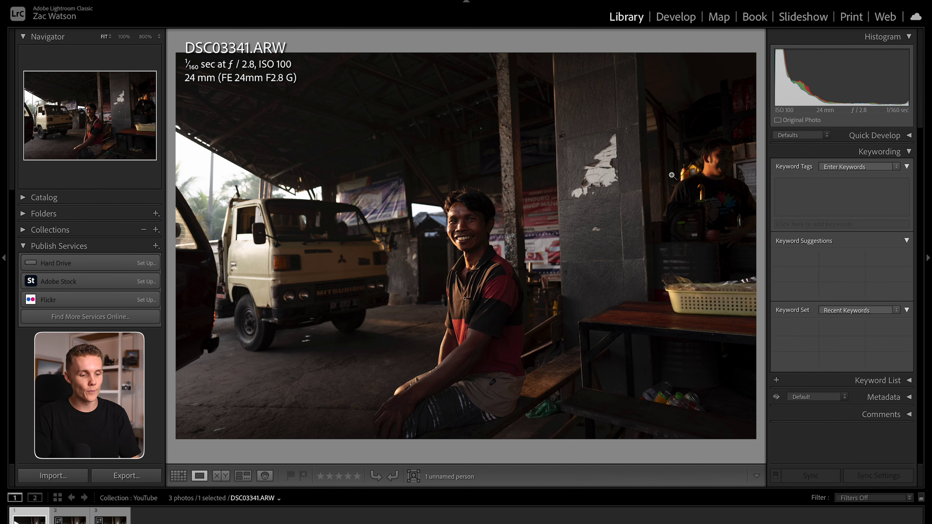
Step: Compare the seated man's face and gaze up close across all three frames again, ending on DSC03341.ARW
left_click(453, 208)
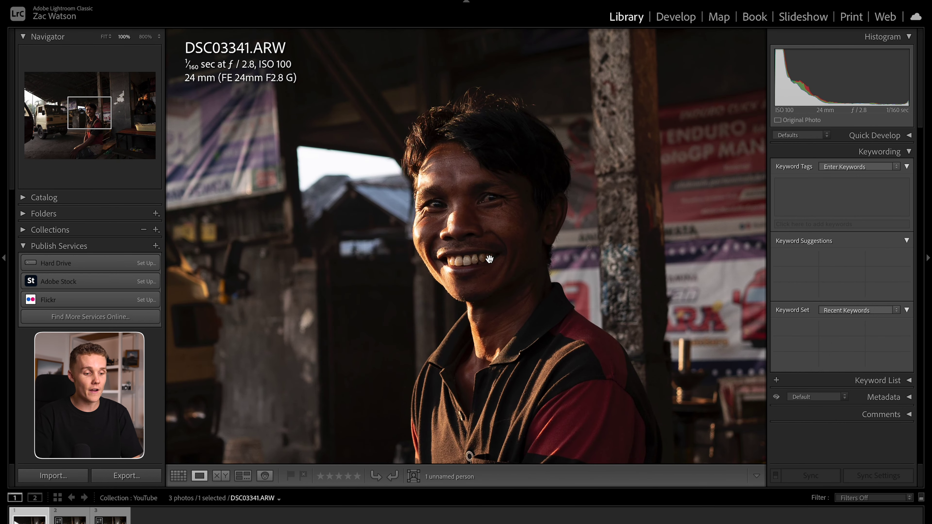
left_click(490, 259)
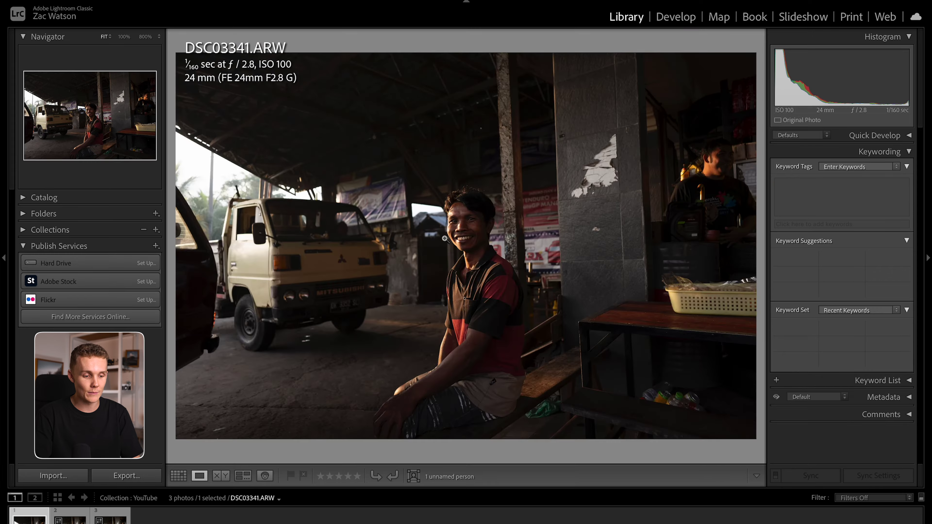
key("Right")
left_click(475, 245)
key("Right")
left_click(466, 246)
left_click(504, 202)
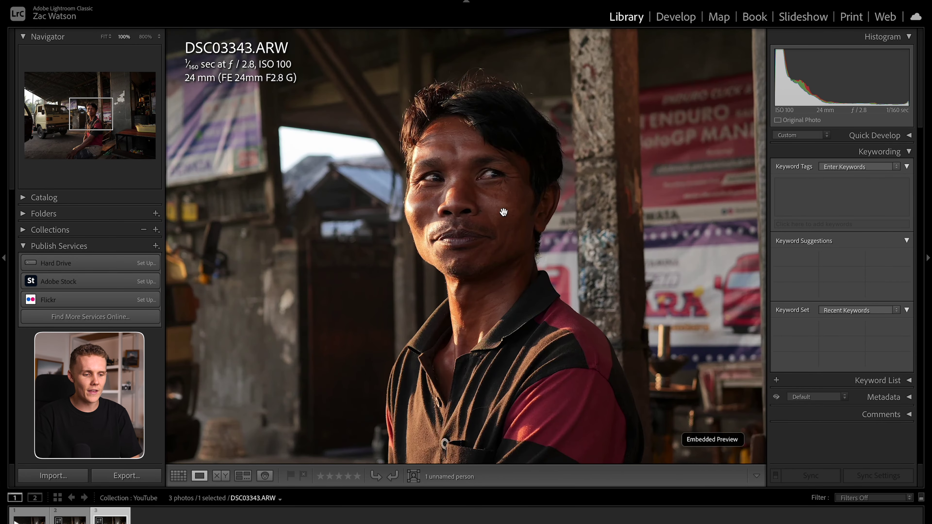
left_click(512, 203)
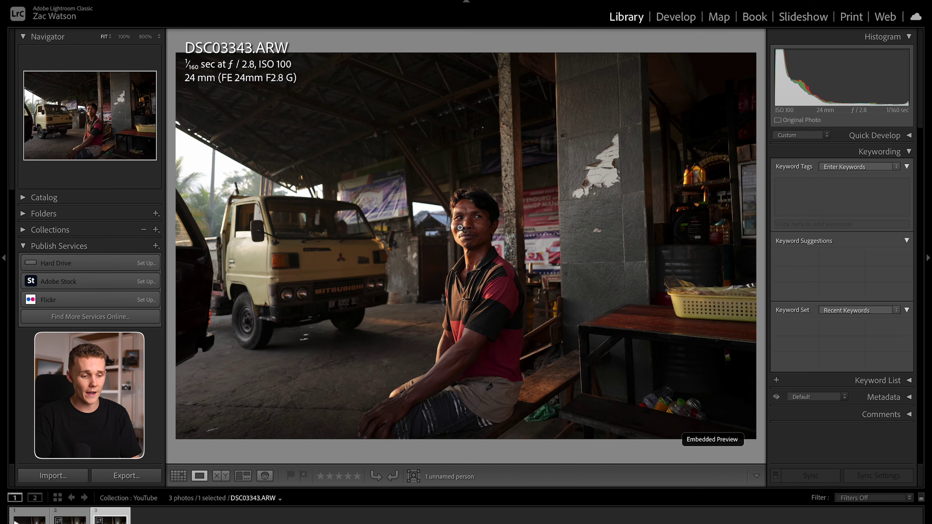
key("Left")
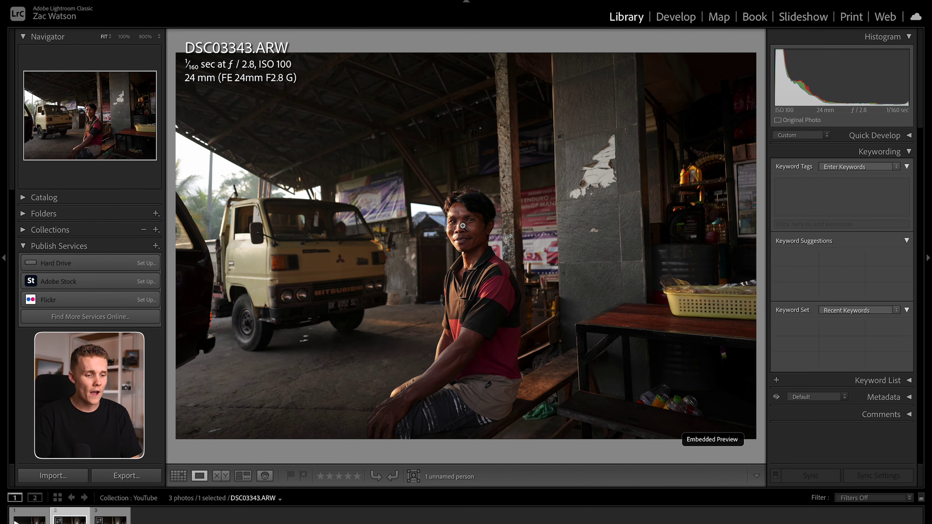
left_click(476, 248)
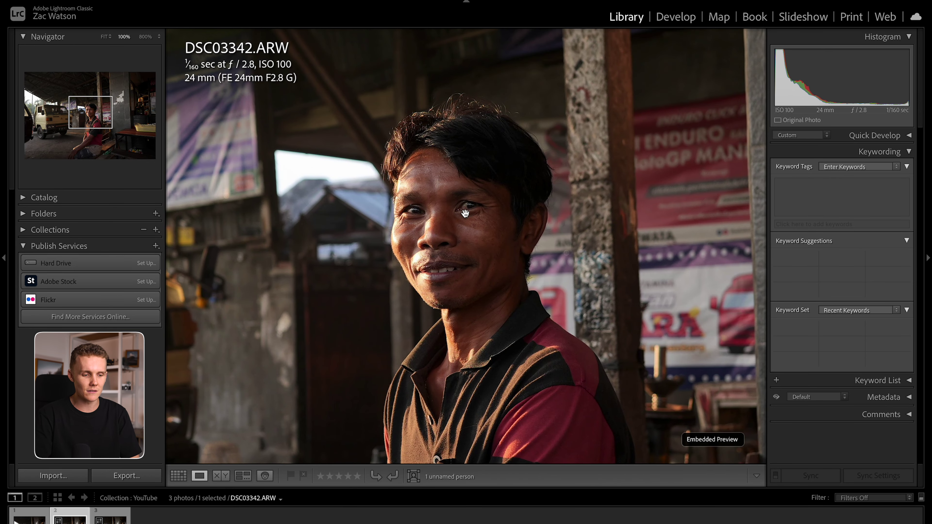
left_click(466, 214)
key("Left")
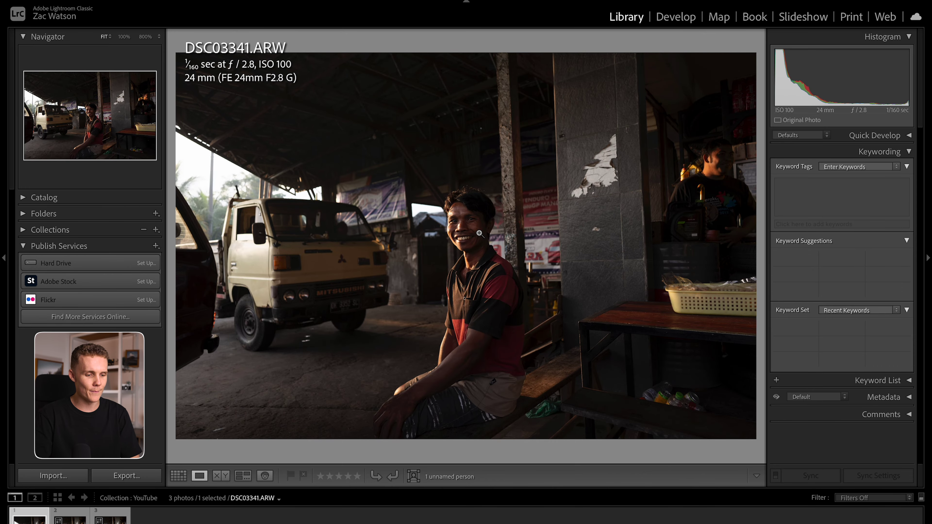
Step: Review DSC03341.ARW against the other frames and check the light on the seated man's face at 100%
left_click(464, 213)
left_click(464, 212)
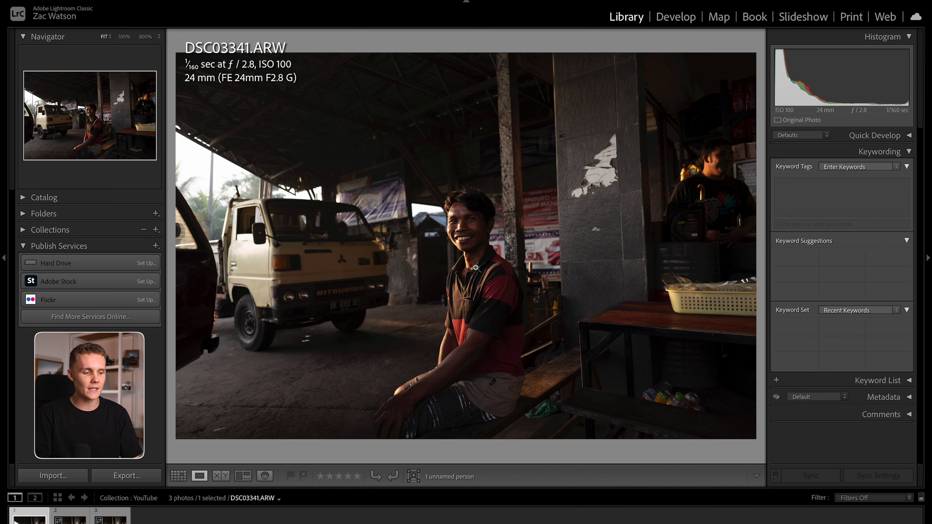
key("Right")
key("Right")
key("Left")
key("Left")
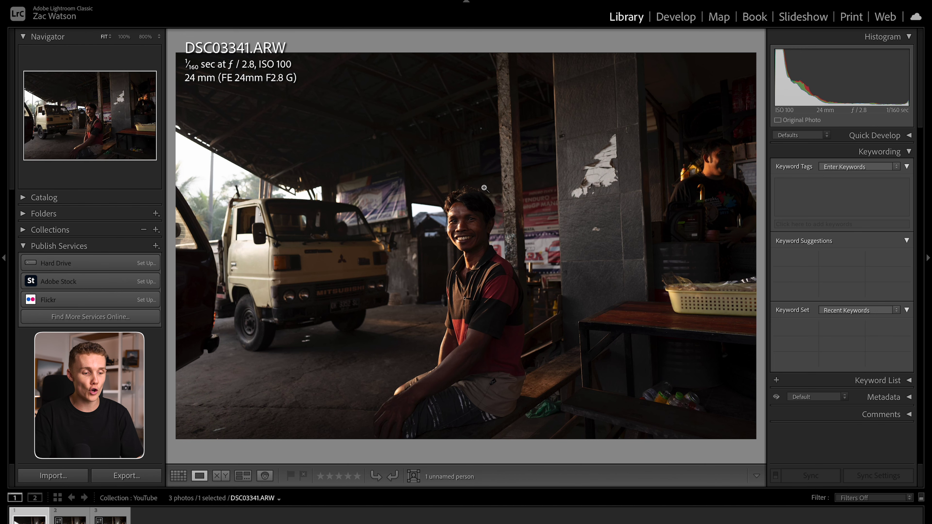
left_click(474, 237)
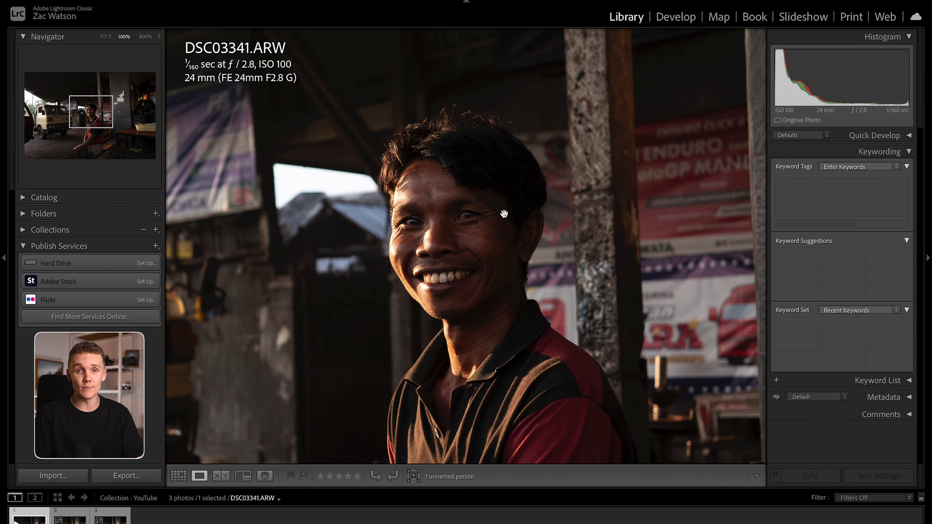
left_click(489, 198)
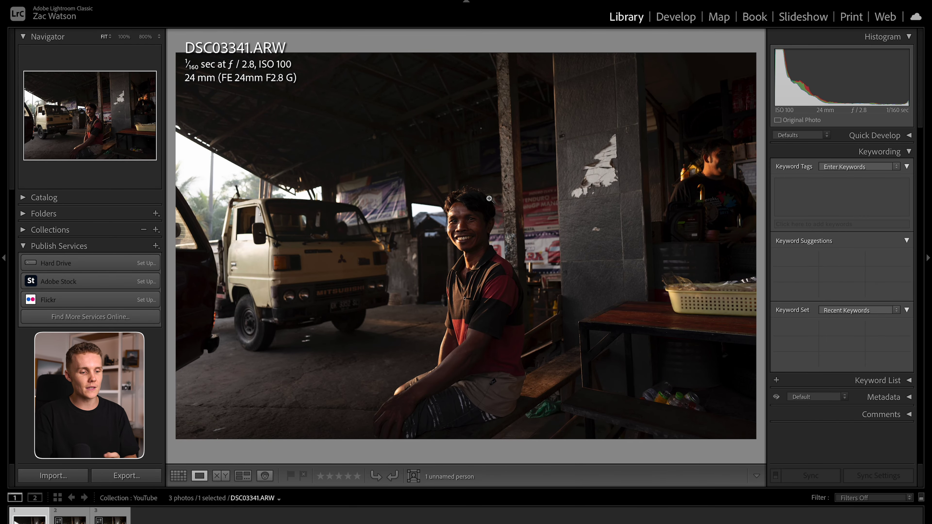
left_click(489, 199)
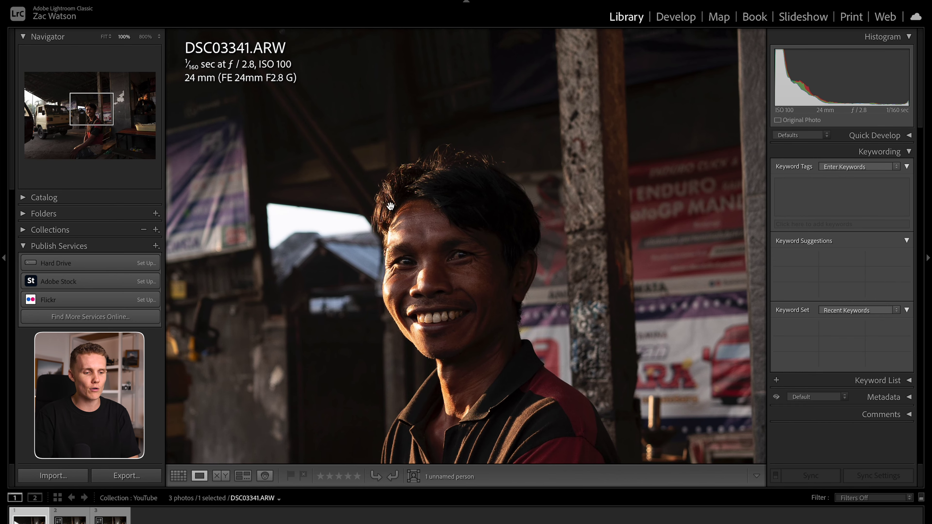
left_click(490, 240)
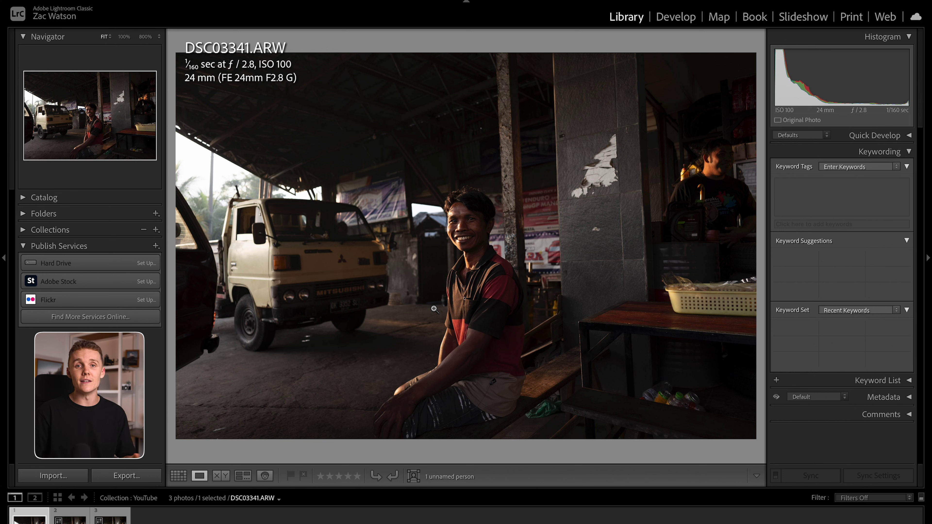
Step: Set a 2.35 x 1 crop on DSC03341.ARW in the Develop module and shift the photo slightly down within the crop frame
key("d")
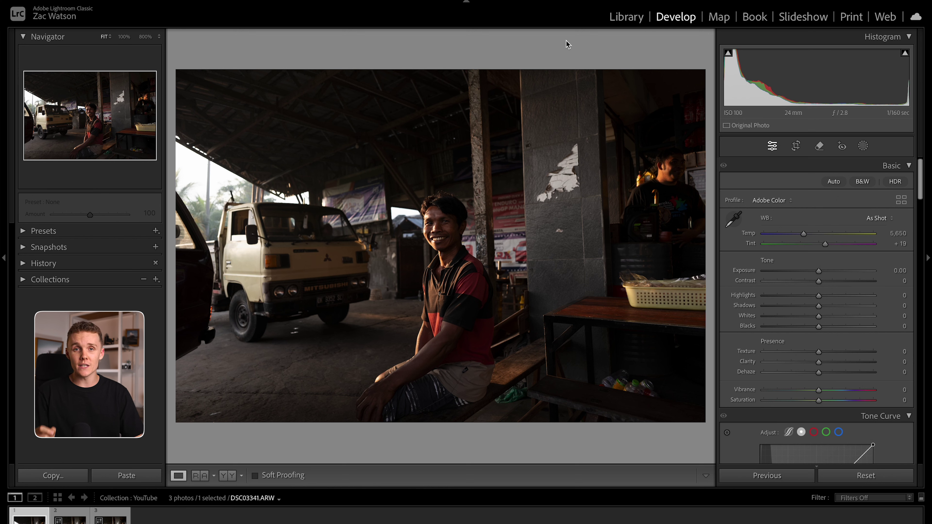
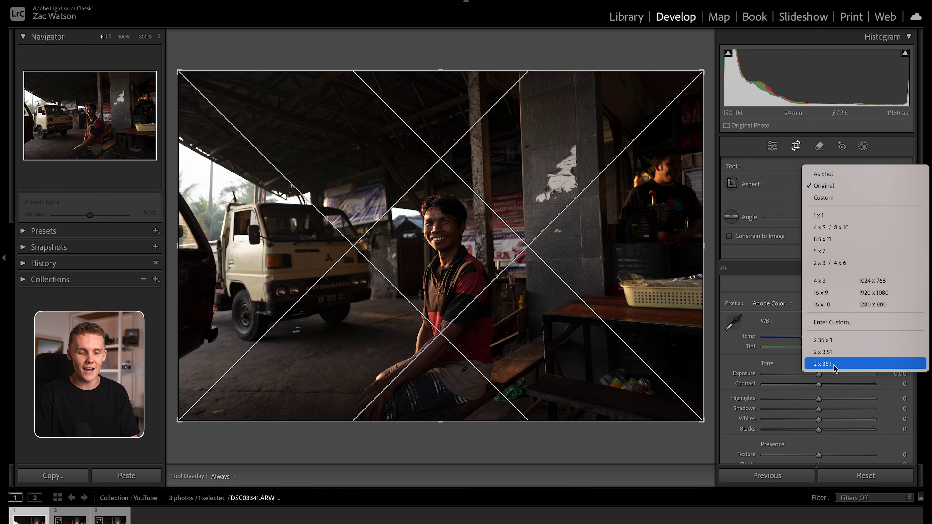
left_click(837, 344)
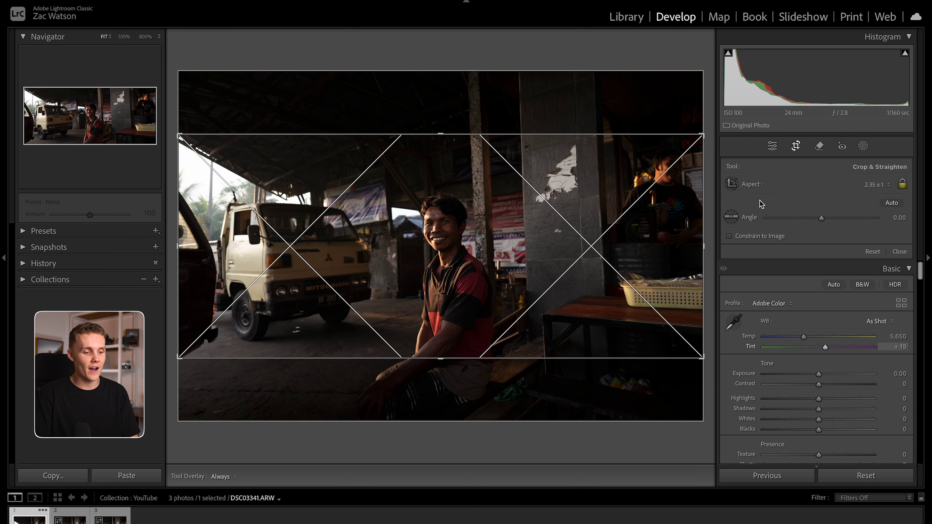
mouse_move(598, 235)
left_mouse_down()
mouse_move(598, 253)
mouse_move(591, 235)
left_mouse_up()
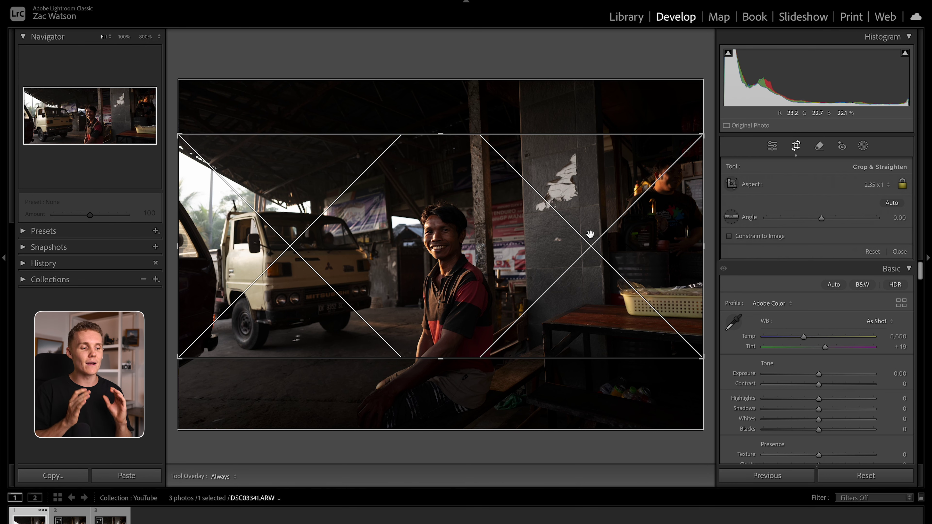
Step: Straighten the photo to an angle of 0.99, reposition it upward within the crop frame, and apply the crop
left_click_drag(461, 255, 463, 249)
mouse_move(669, 373)
left_mouse_down()
mouse_move(671, 382)
mouse_move(672, 373)
left_mouse_up()
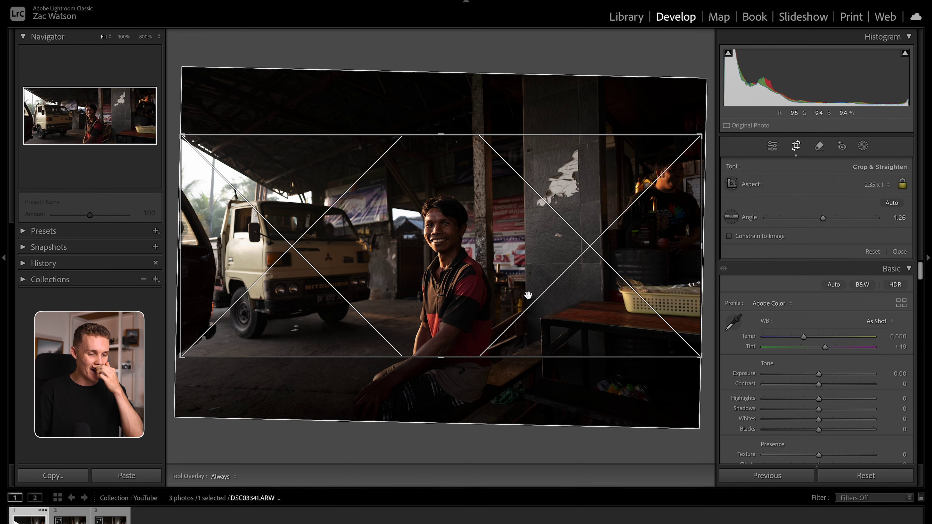
left_click_drag(556, 283, 557, 275)
left_click_drag(601, 376, 607, 374)
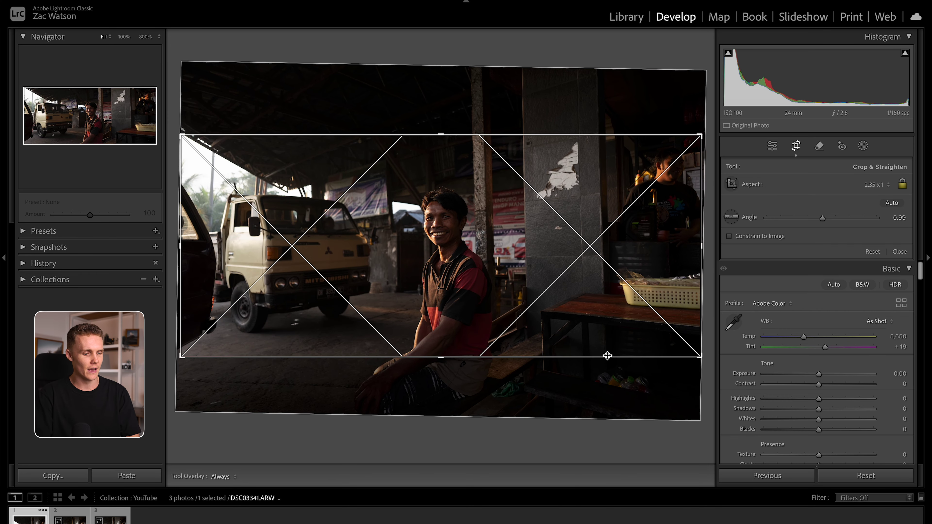
key("Return")
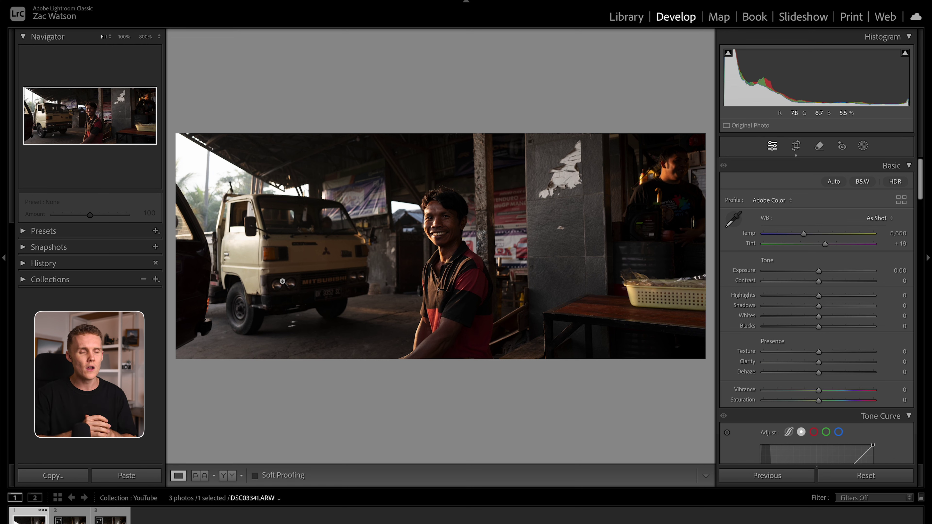
Step: Reopen the crop for adjustment and cycle its composition overlay to the golden spiral
left_click(795, 147)
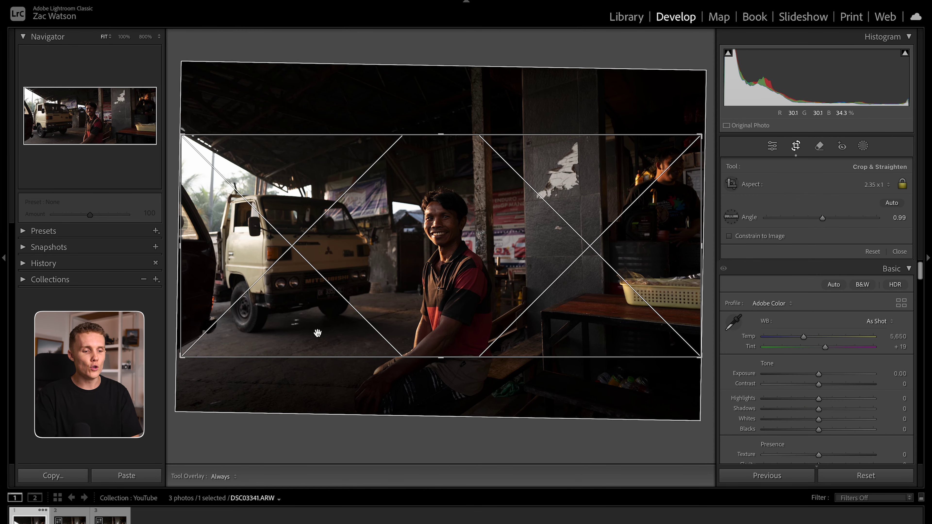
key("o")
key("o")
key("o")
key("o")
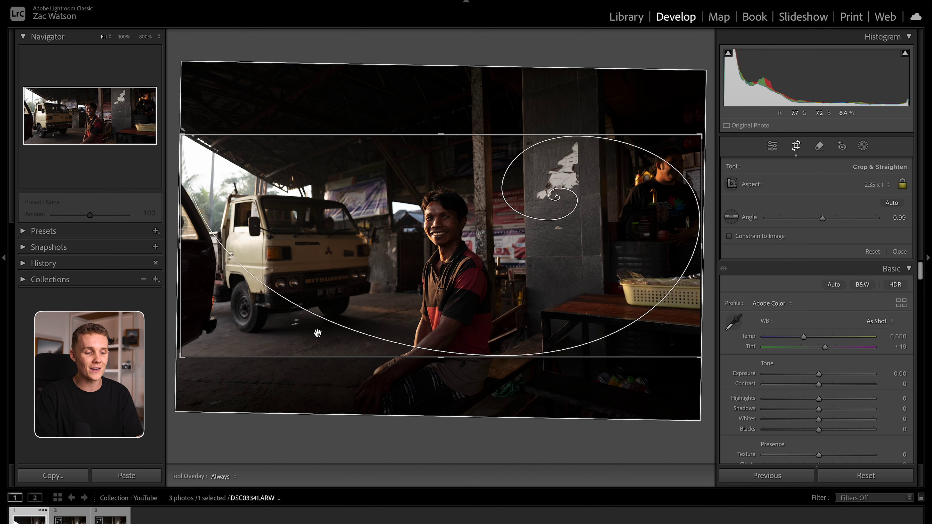
Step: Cycle the crop's composition overlays through the center cross, rule of thirds and diagonal guides, and close the crop
key("o")
key("o")
key("o")
key("o")
key("o")
key("o")
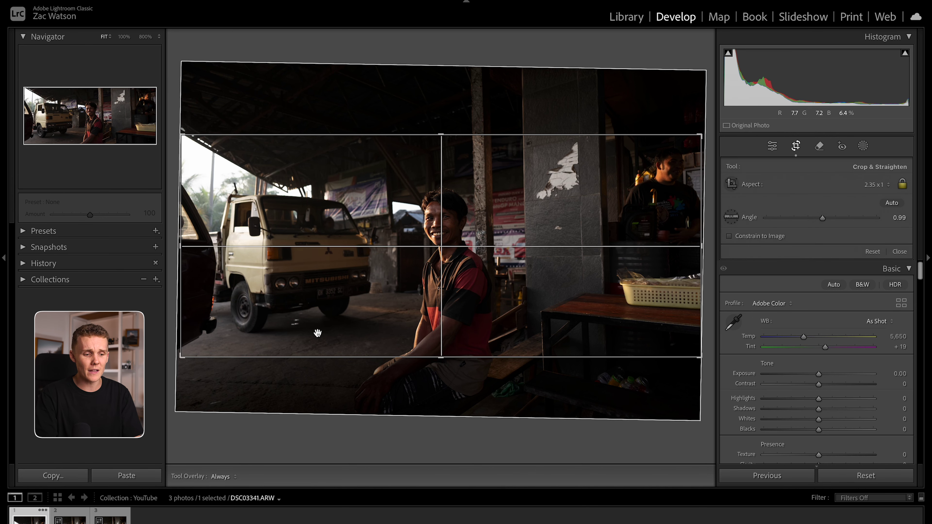
key("o")
key("o")
key("o")
key("o")
key("o")
key("o")
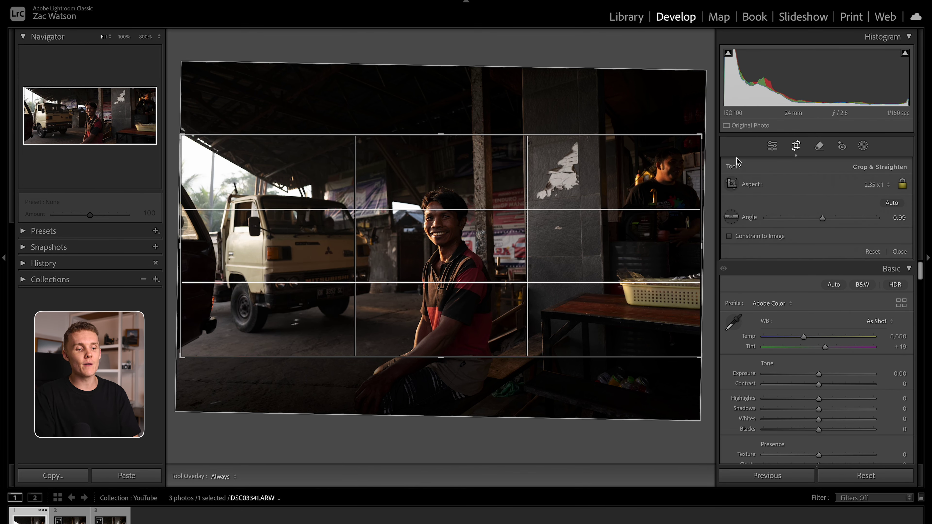
key("o")
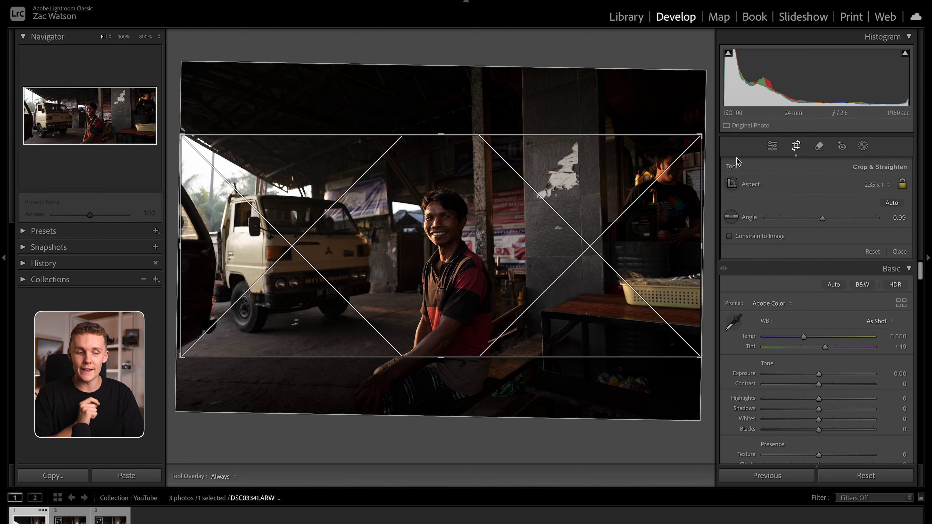
key("r")
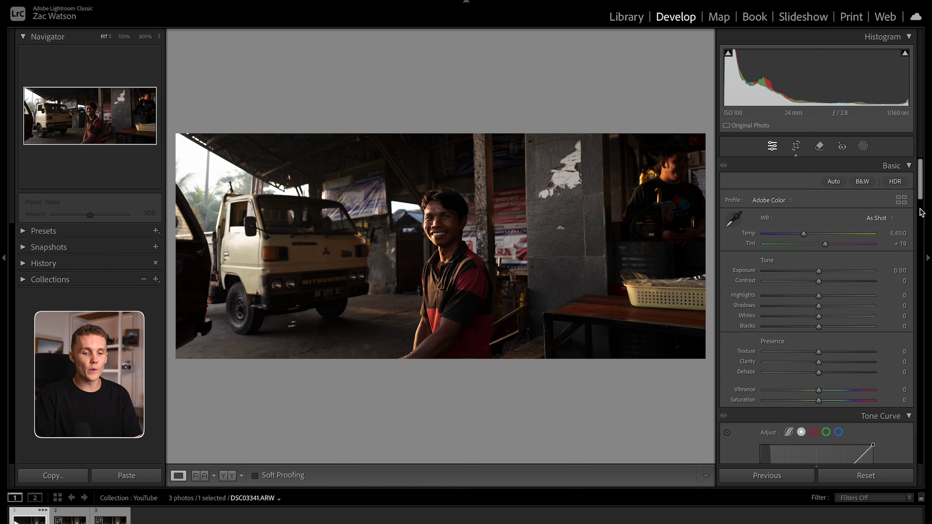
Step: Set Exposure to +0.55, Shadows to +39 and Highlights to −35 on DSC03341.ARW
scroll(850, 277, "down", 1)
scroll(850, 277, "down", 1)
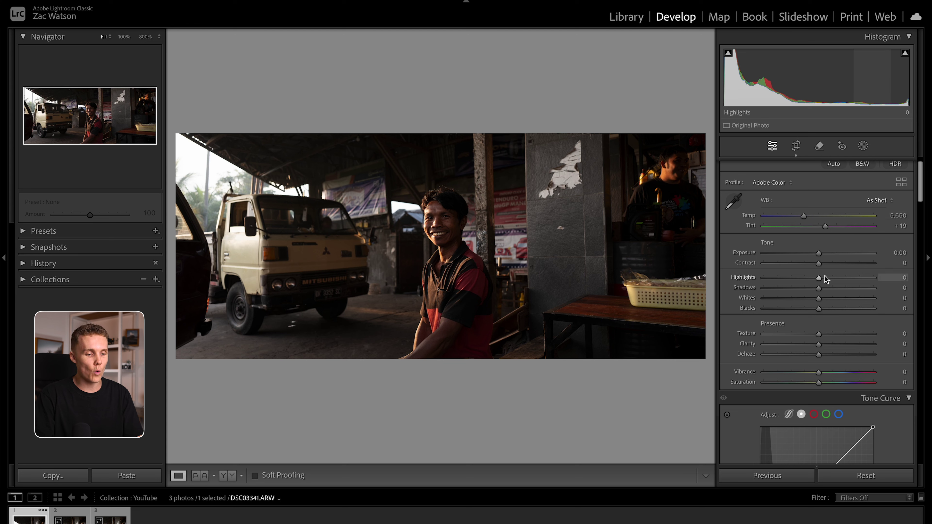
left_click_drag(818, 254, 824, 254)
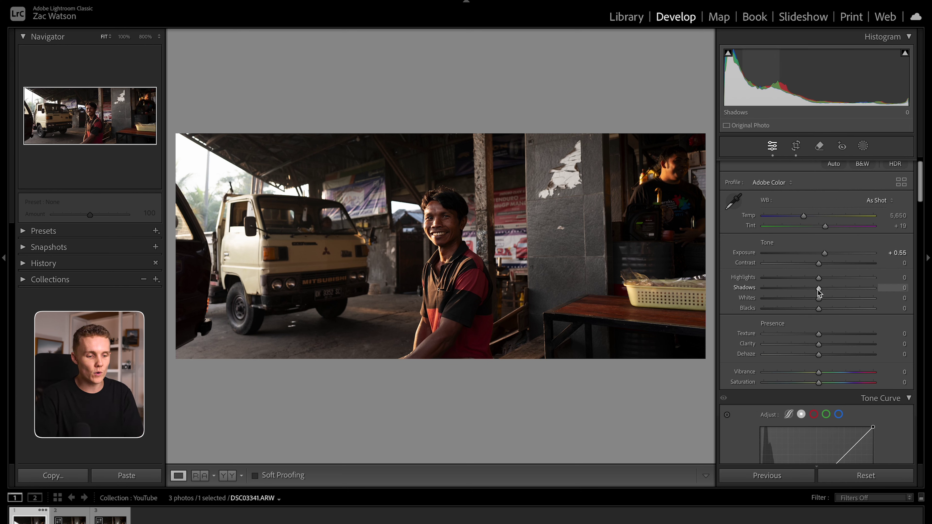
left_click_drag(821, 289, 840, 289)
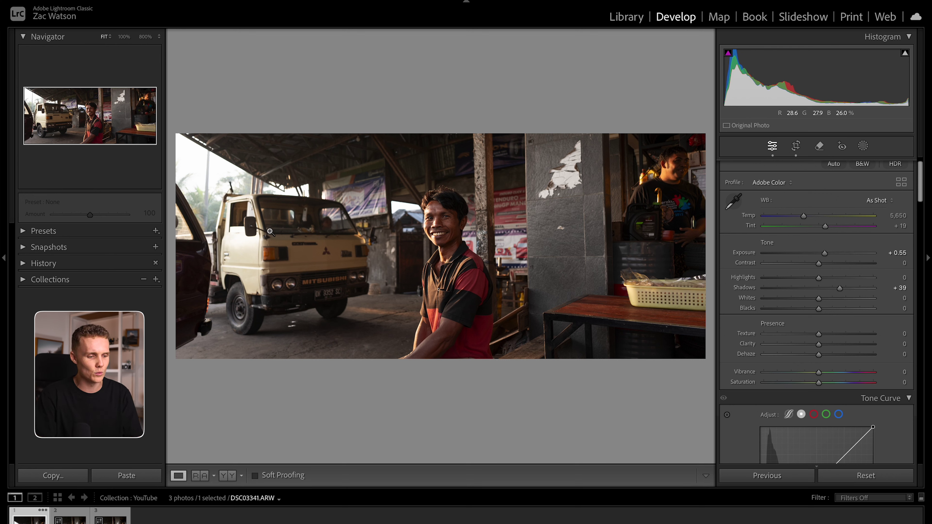
left_click_drag(818, 277, 801, 277)
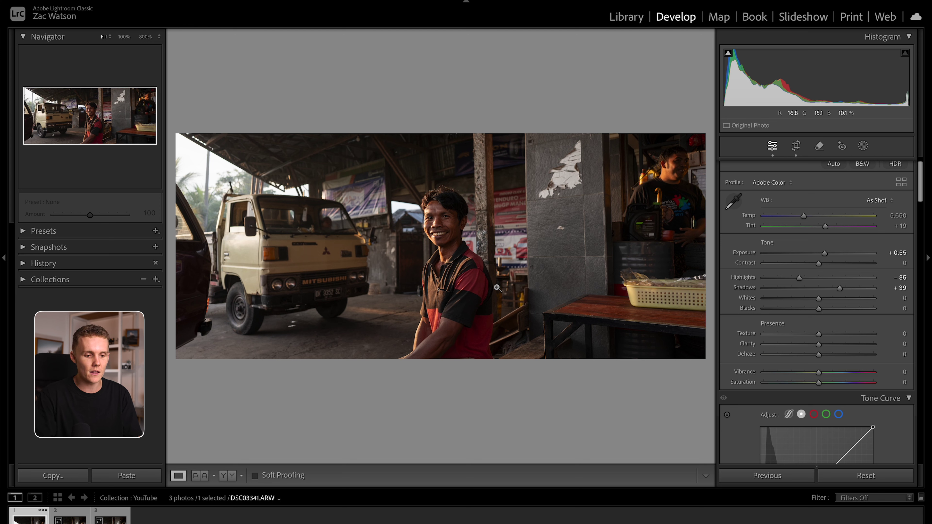
Step: Compare the edited photo with its unedited version twice and with the uncropped frame DSC03342.ARW
key("backslash")
key("backslash")
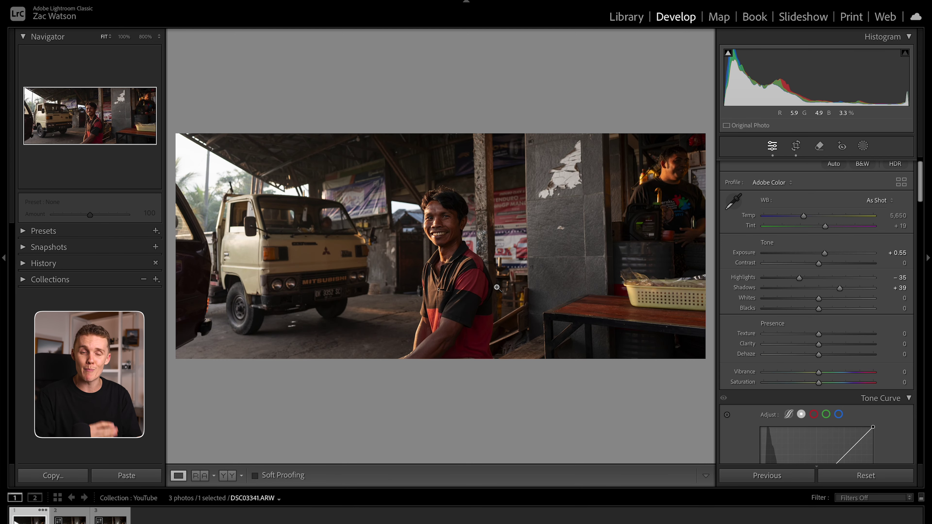
key("backslash")
key("backslash")
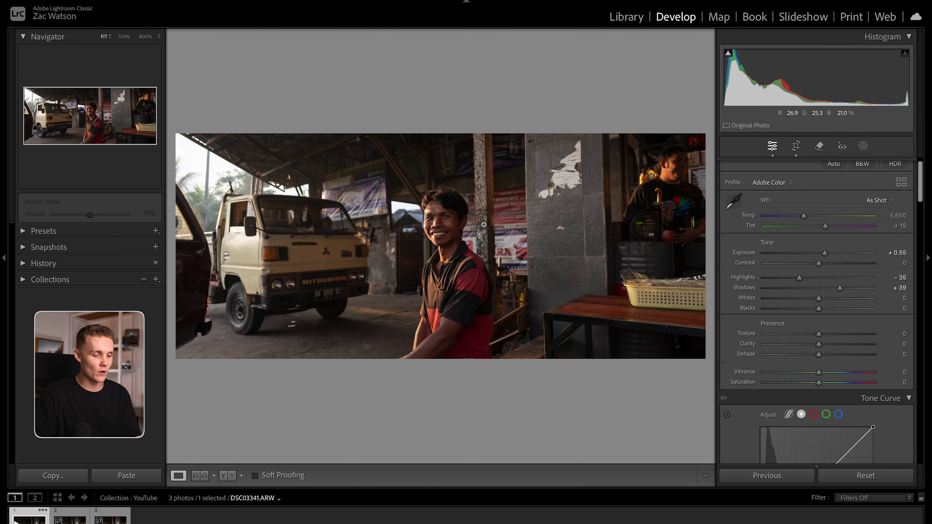
key("Right")
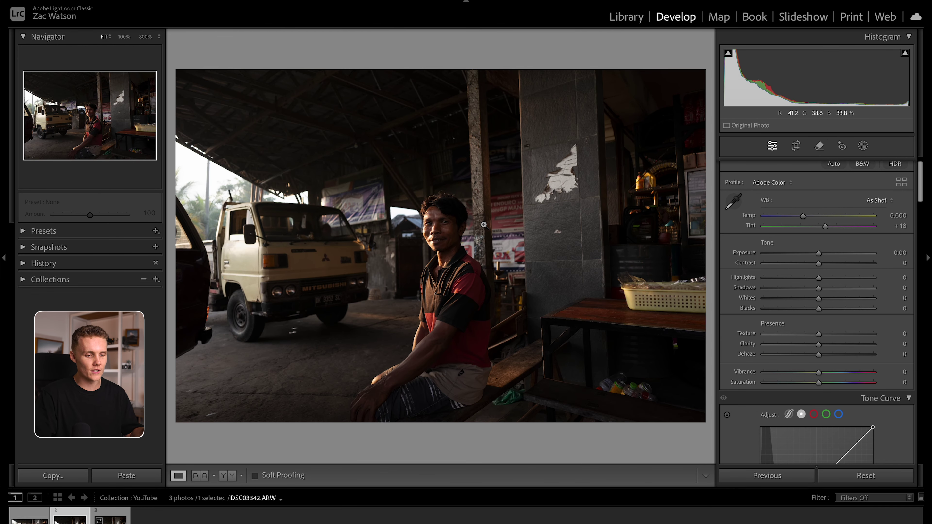
key("Left")
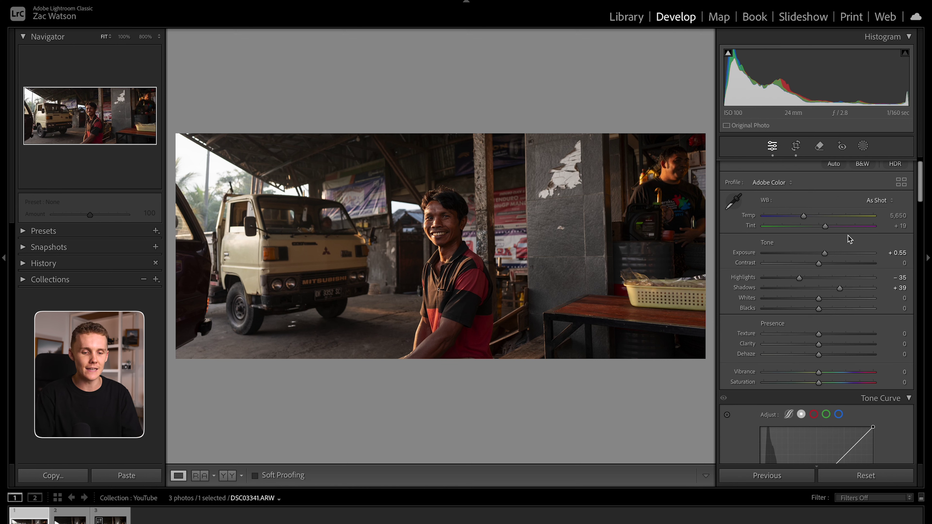
Step: Try a cooler white balance temperature of 4,518 on the photo and undo it
scroll(832, 235, "up", 2)
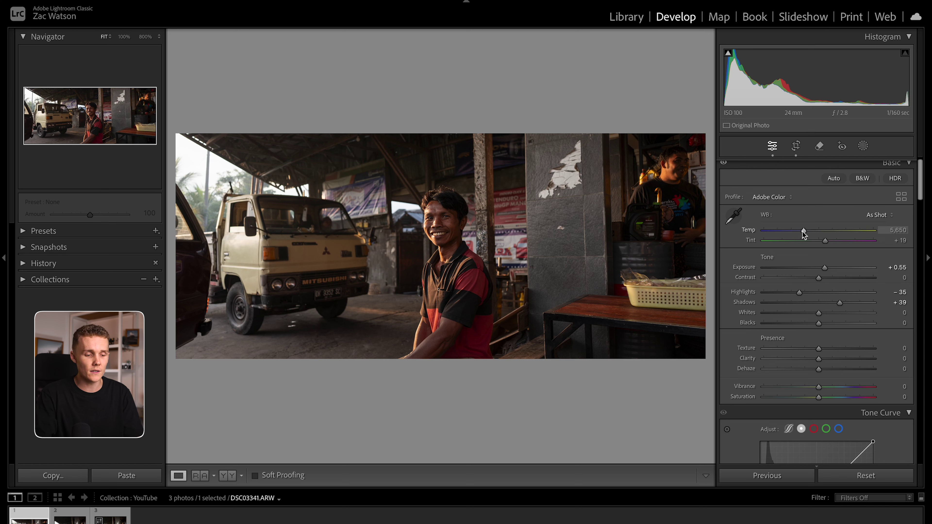
left_click_drag(802, 231, 789, 231)
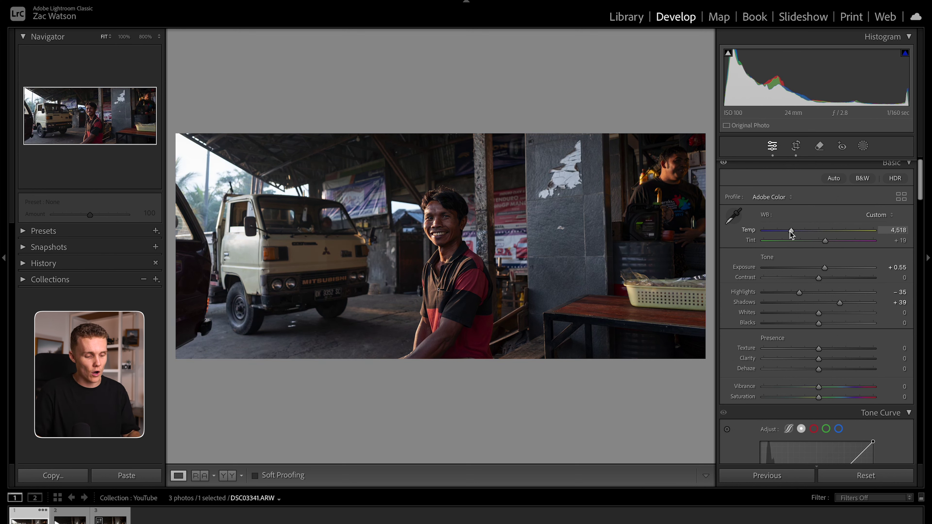
key("ctrl+z")
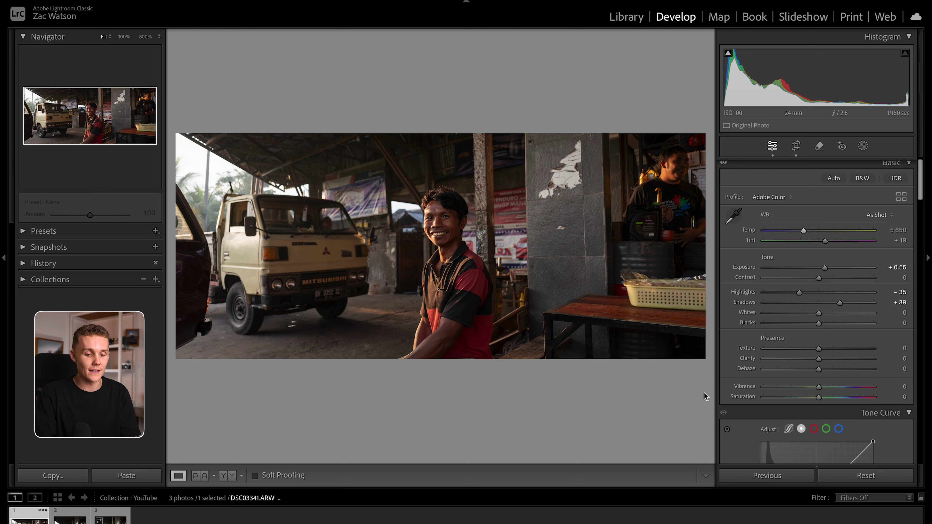
Step: Examine the light and contrast on the seated man's face at 100% and 200%, and return to the full photo
scroll(804, 318, "down", 2)
scroll(814, 312, "up", 2)
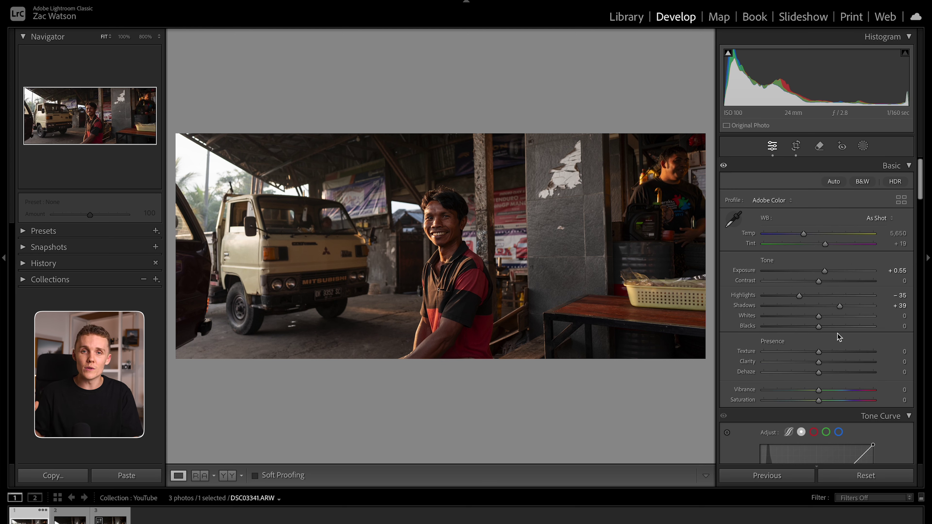
scroll(838, 337, "down", 1)
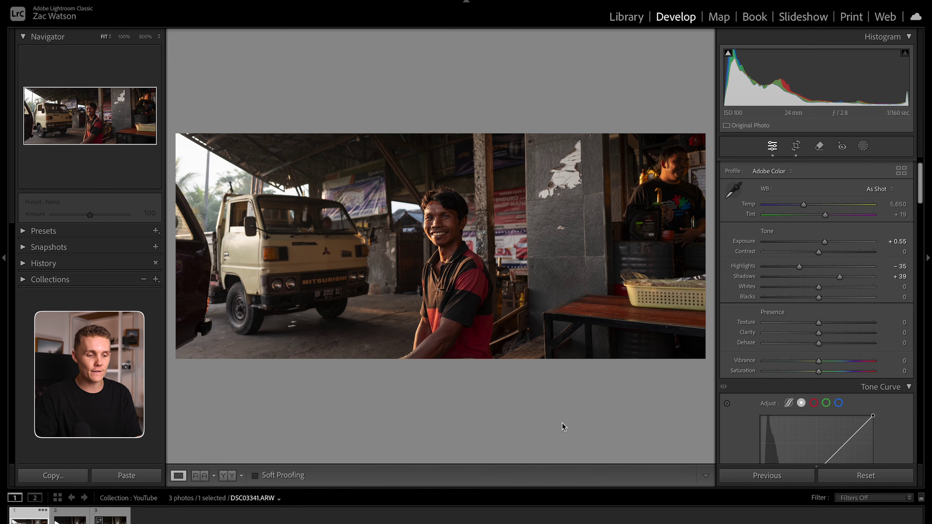
left_click(432, 235)
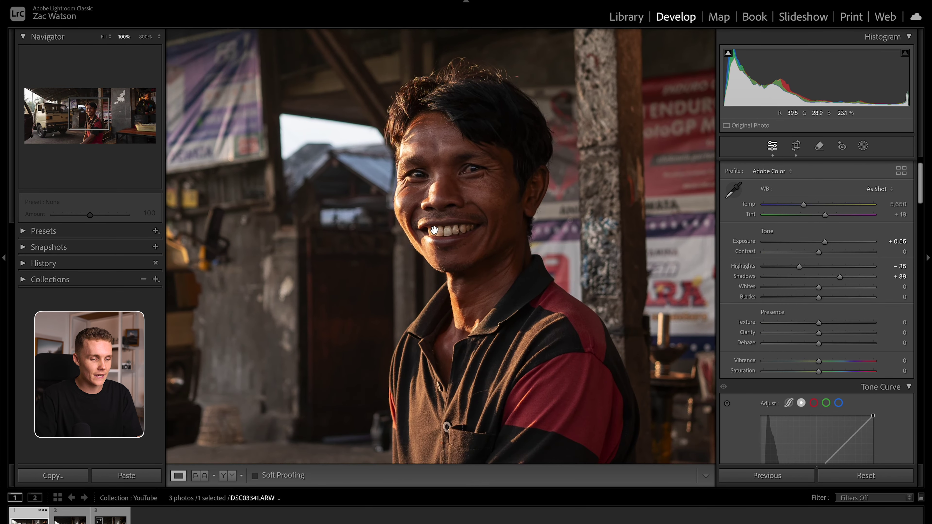
key("ctrl+equal")
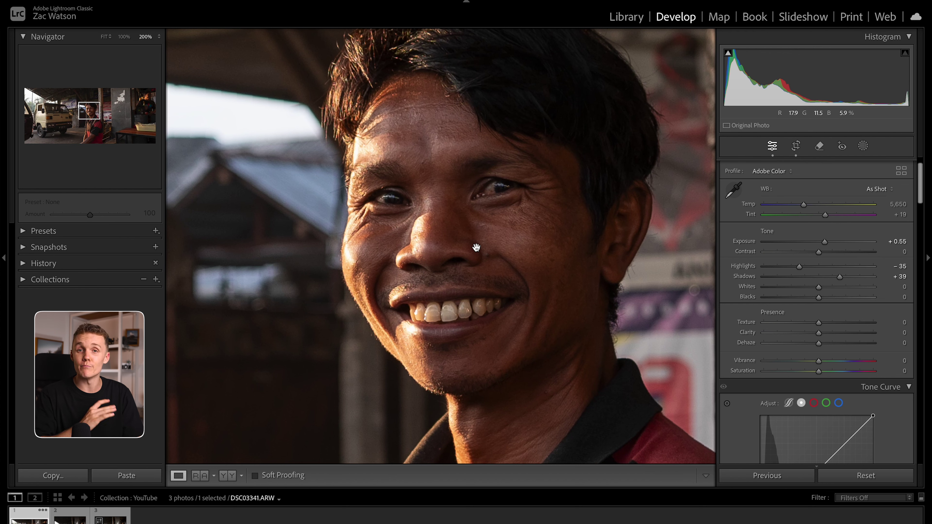
left_click(534, 233)
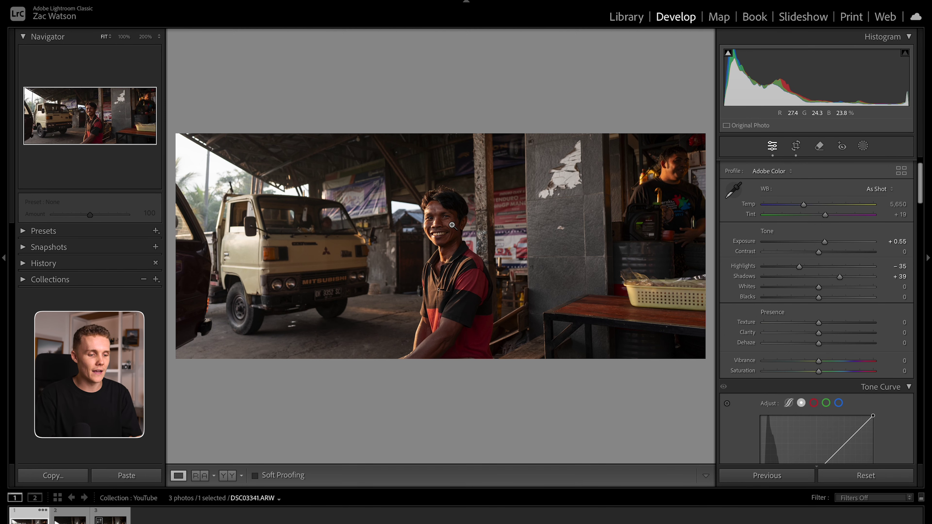
Step: Lower Clarity to −26 with the man's face at 100%, and inspect the effect on the sky and trees behind the truck
left_click(436, 220)
left_click_drag(436, 217, 455, 168)
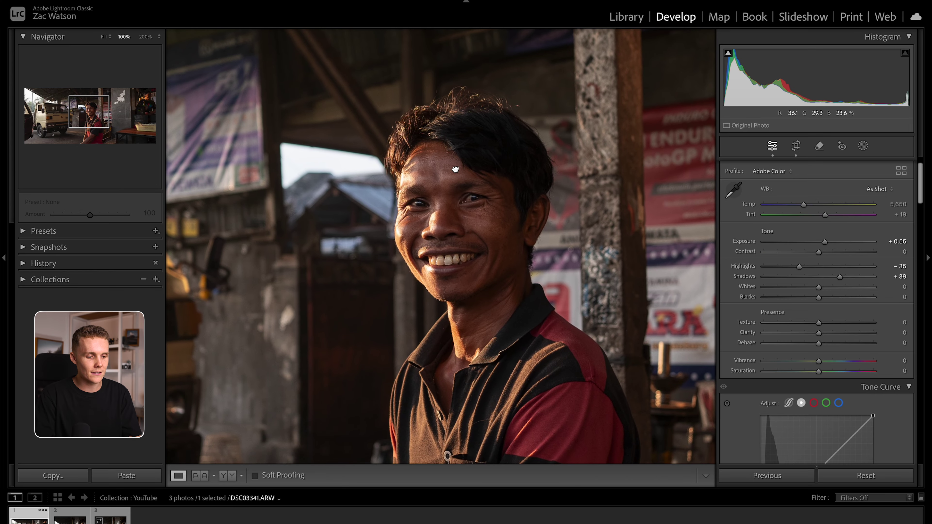
left_click_drag(818, 333, 804, 336)
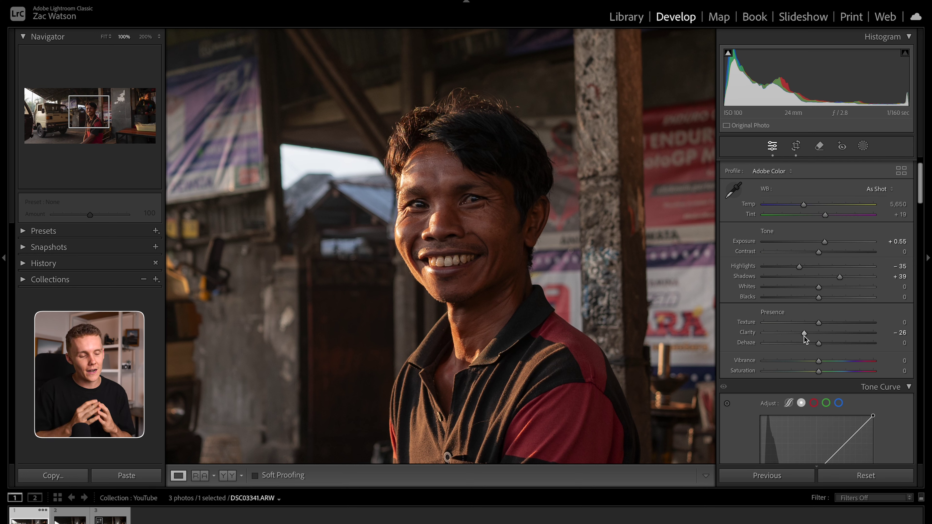
left_click(587, 245)
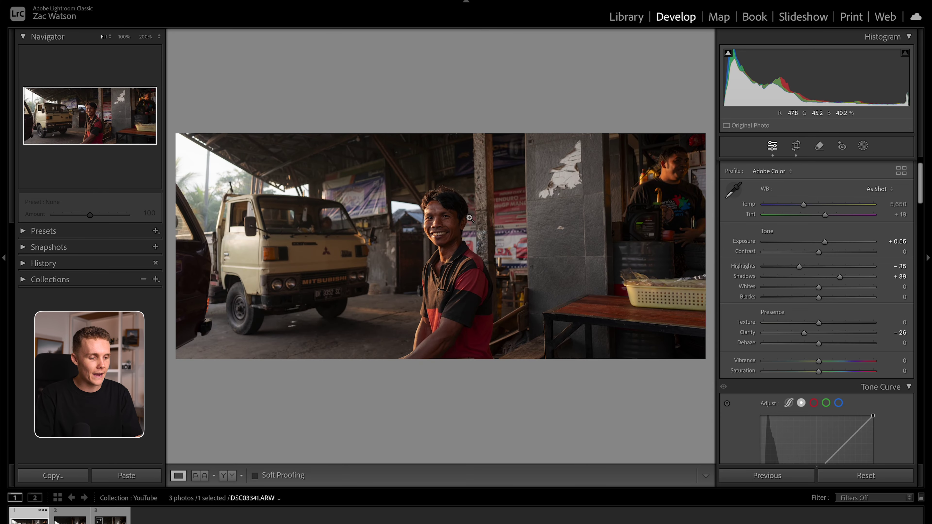
left_click(240, 195)
left_click_drag(214, 180, 476, 180)
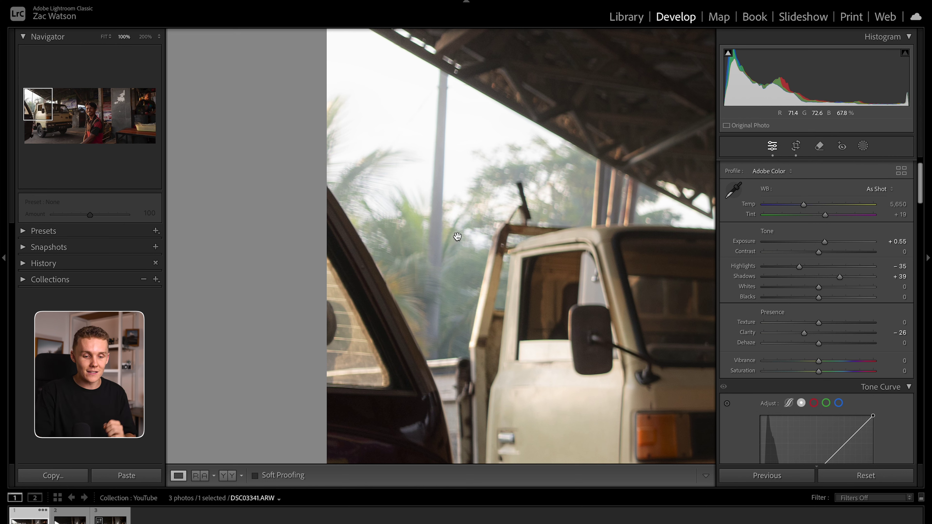
Step: Reset Clarity for comparison, set it to −25, and return to the full photo
double_click(804, 334)
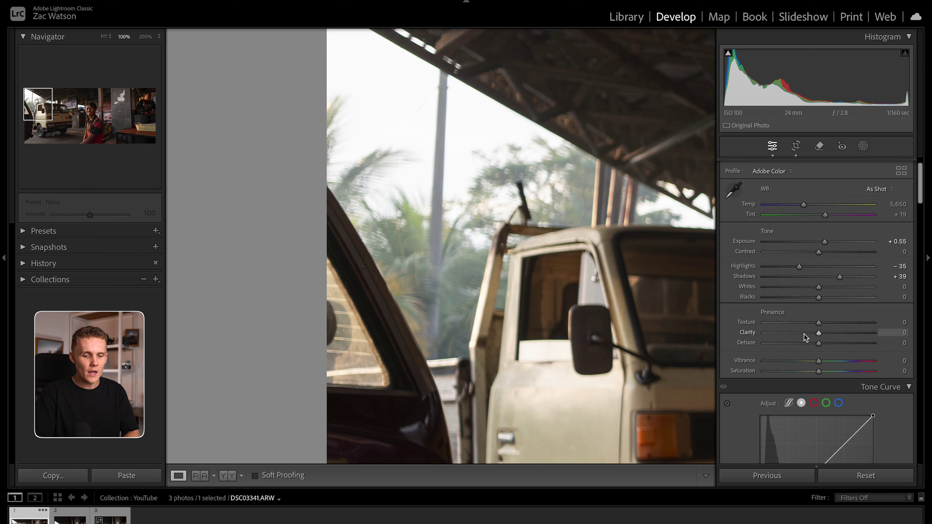
left_click_drag(818, 333, 807, 333)
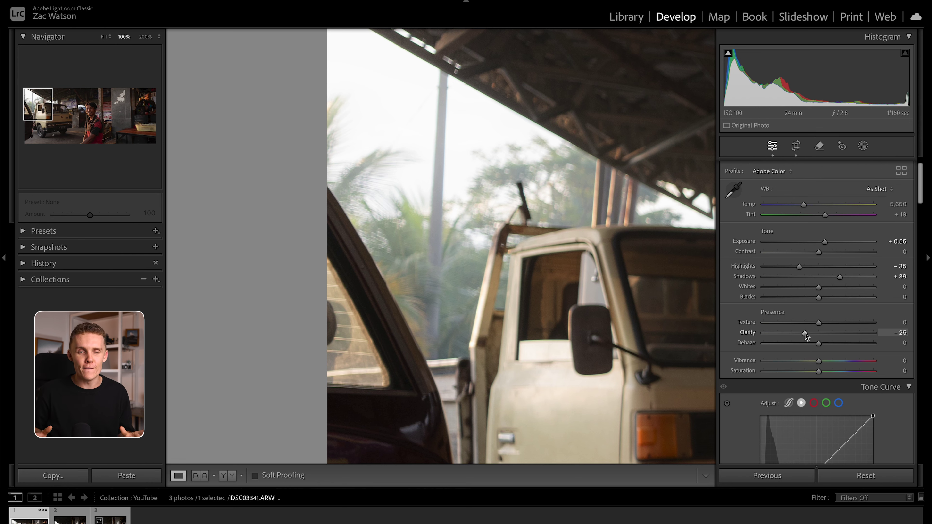
left_click(589, 244)
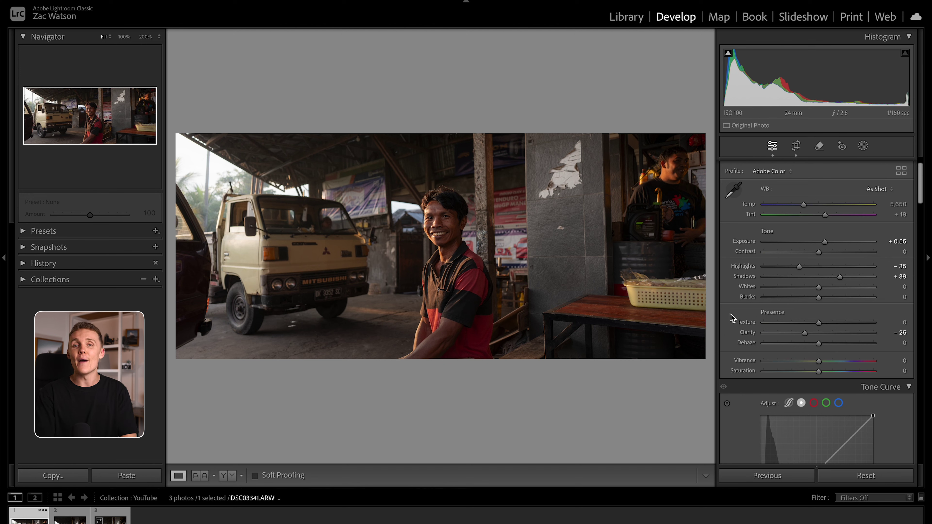
Step: Add shadow, midtone and highlight points to the tone curve's diagonal at inputs of 64, 127 and 189
scroll(752, 309, "down", 5)
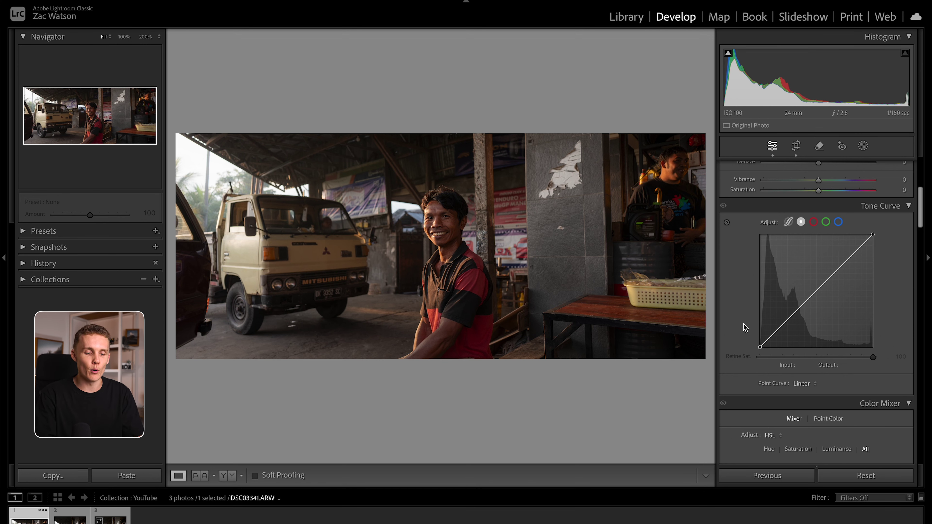
scroll(745, 326, "down", 1)
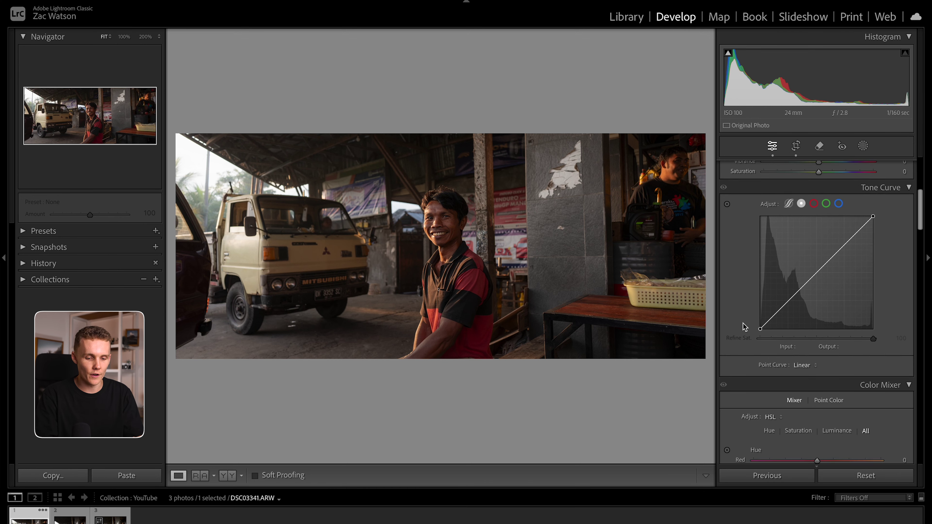
left_click(787, 300)
left_click(815, 272)
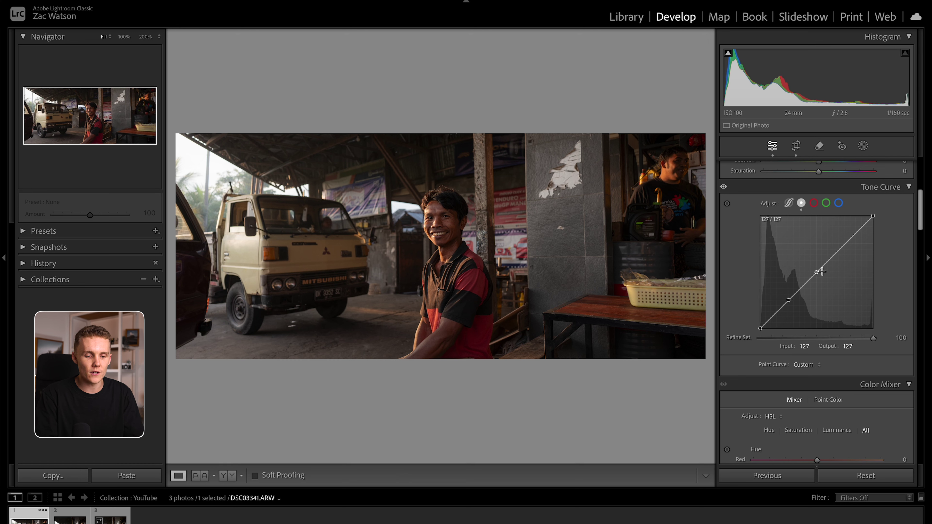
left_click(844, 244)
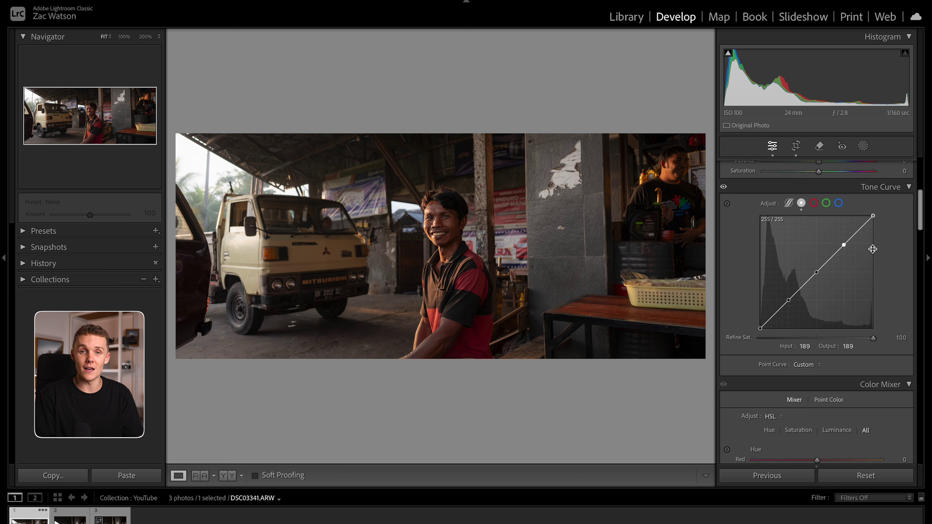
Step: Try lowering the tone curve's shadow point to input 68 and output 55, and undo the change
mouse_move(788, 300)
left_mouse_down()
mouse_move(789, 308)
mouse_move(780, 289)
mouse_move(789, 304)
left_mouse_up()
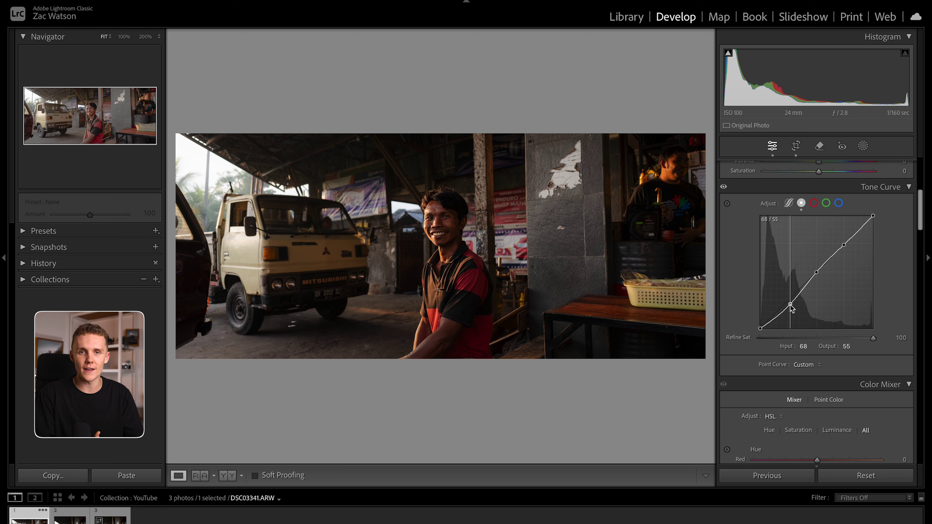
key("ctrl+z")
key("ctrl+z")
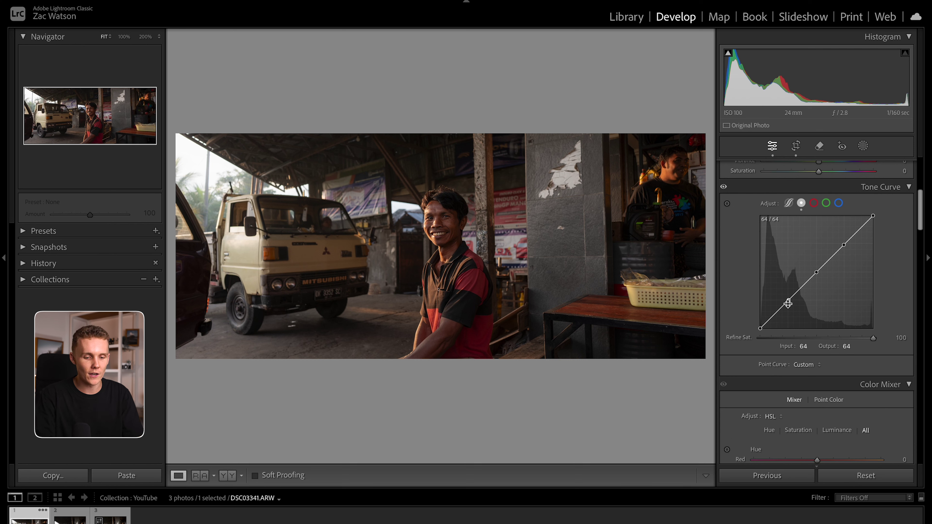
Step: Shape a gentle S-curve by setting the shadow point to 65/59, raising the midtone point slightly, and setting the highlight point to 189/201
left_click_drag(787, 300, 789, 304)
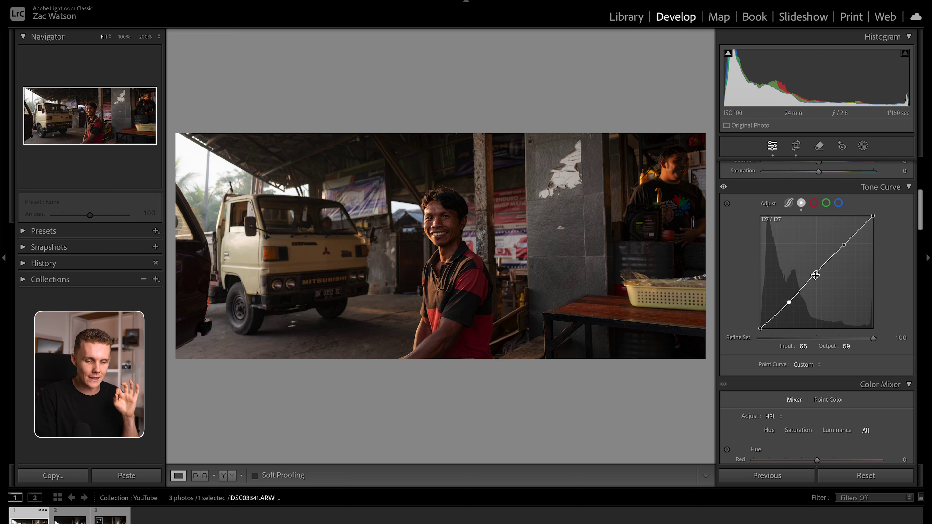
left_click_drag(814, 272, 843, 239)
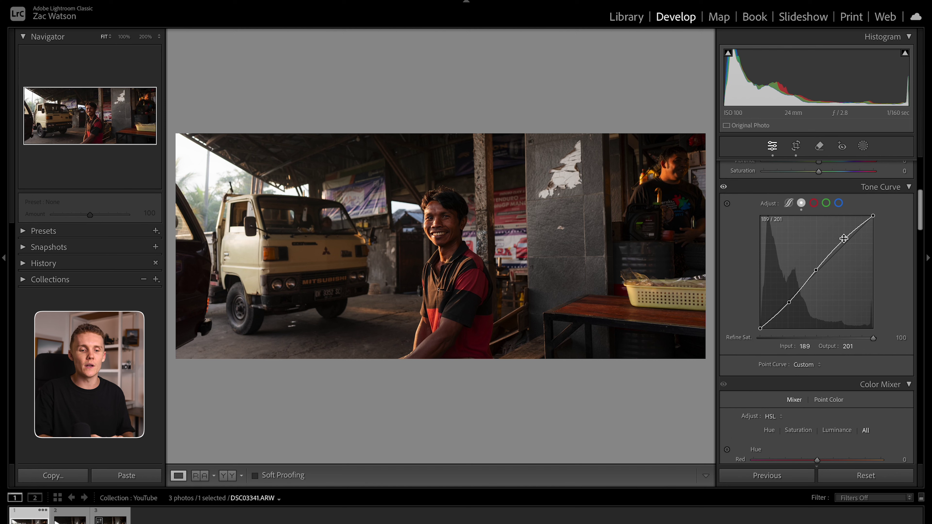
Step: Raise the tone curve's black point at input 0 to output 18 to fade the shadows
scroll(752, 281, "up", 3)
scroll(752, 281, "up", 5)
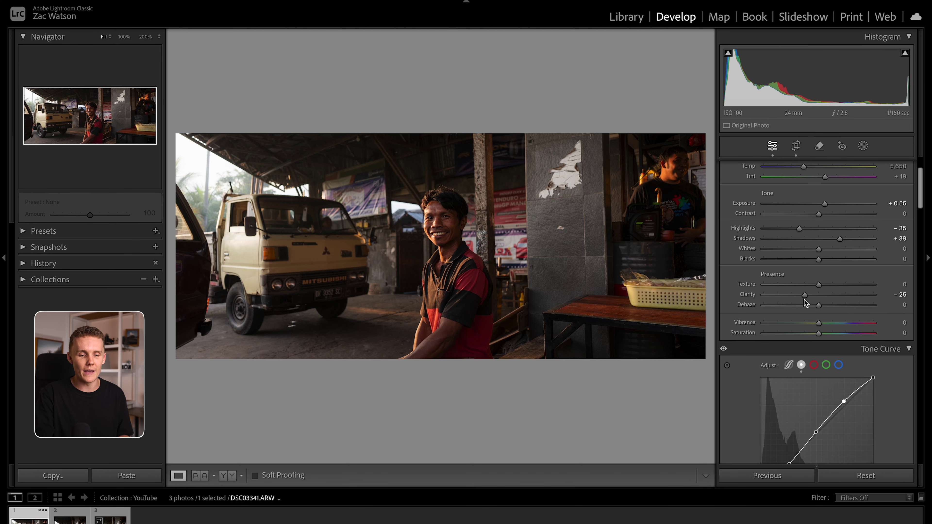
scroll(752, 385, "down", 4)
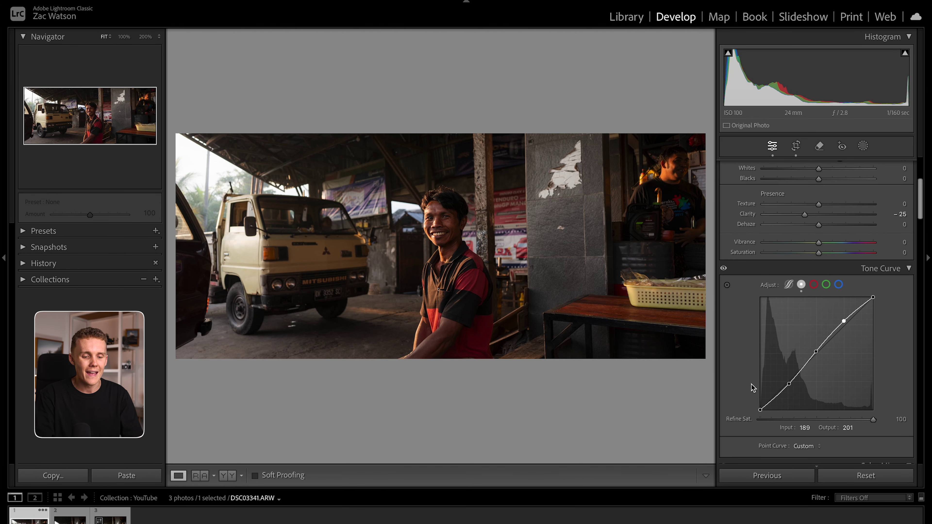
scroll(799, 383, "down", 2)
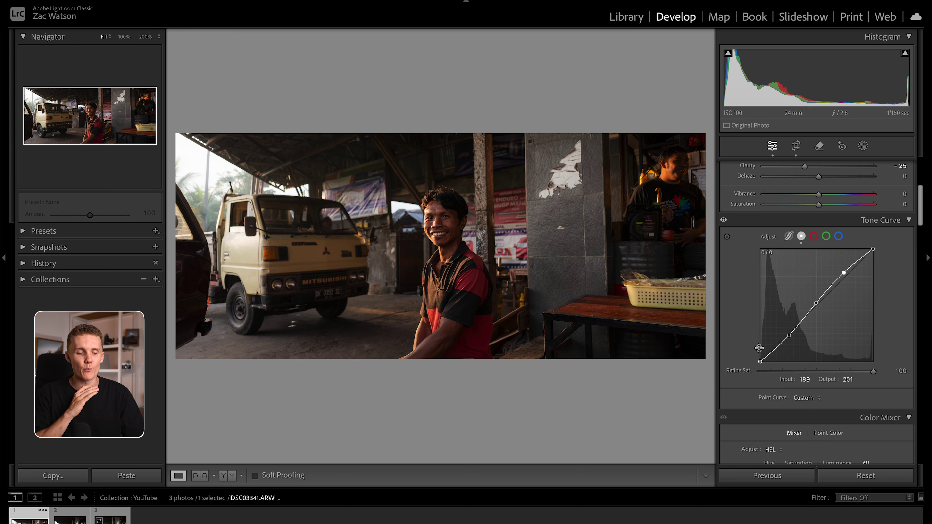
left_click_drag(759, 362, 759, 354)
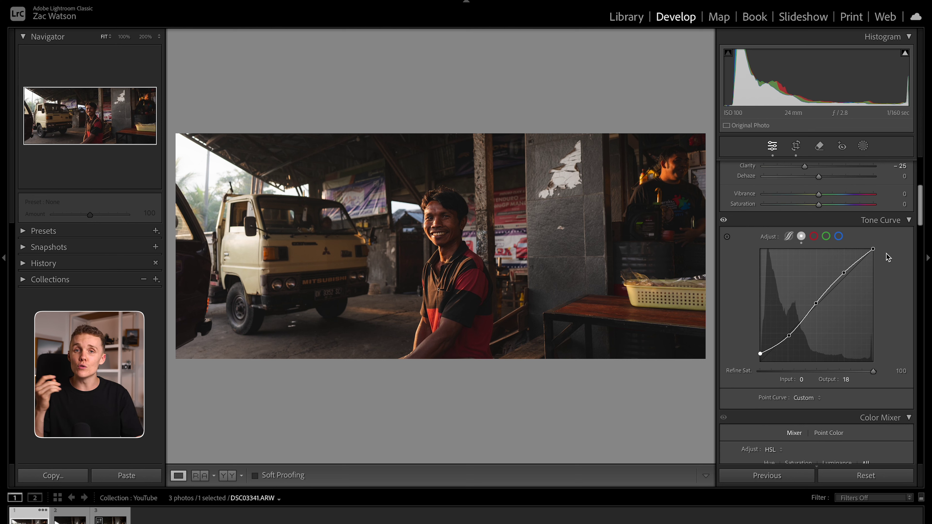
Step: Lower the tone curve's white point to output 244 while checking the bright sky, and compare the photo with the curve off and on
left_click_drag(874, 250, 881, 258)
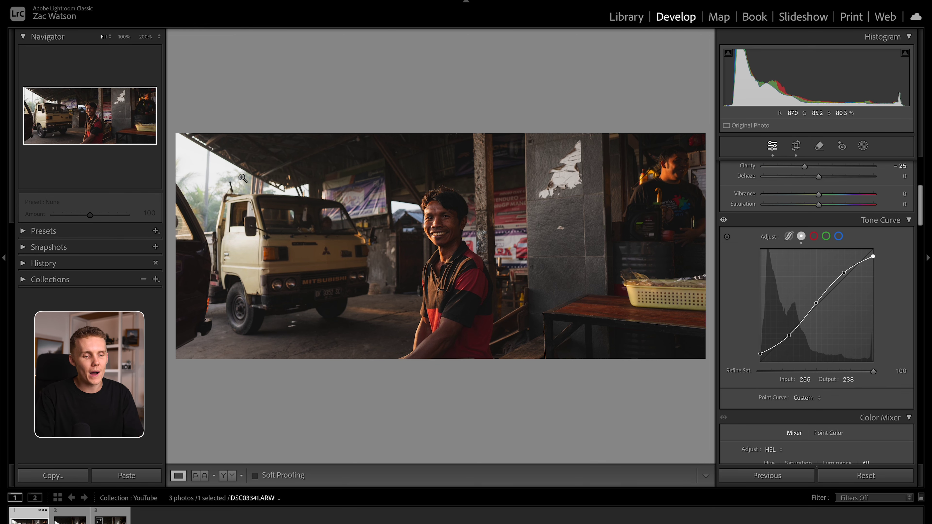
left_click(207, 165)
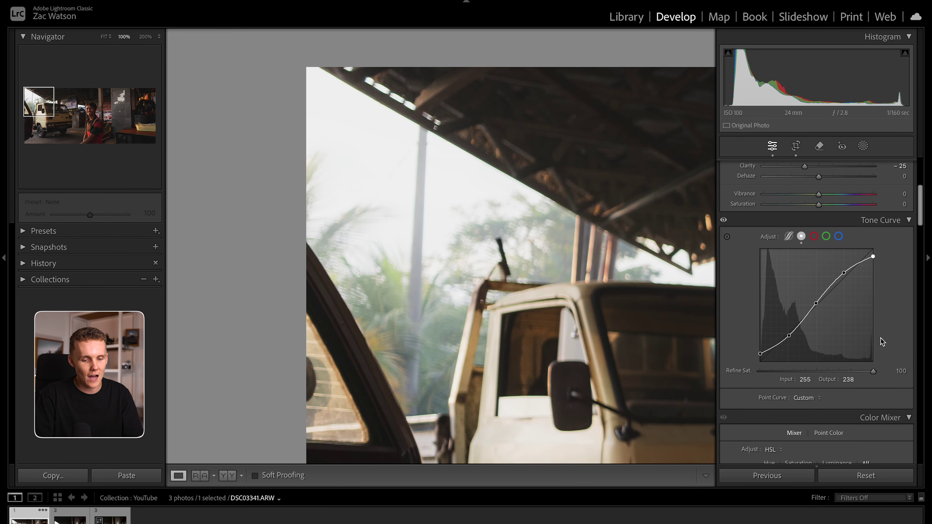
left_click_drag(872, 256, 872, 248)
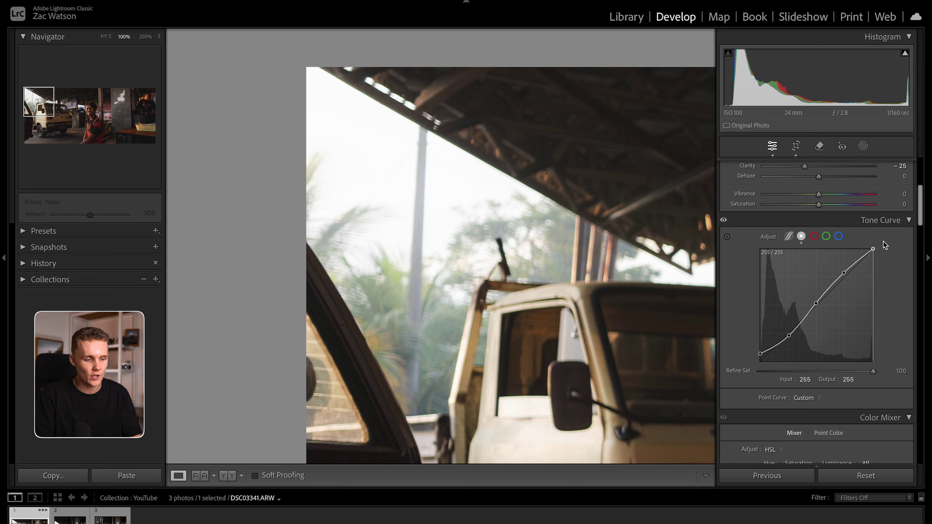
left_click_drag(885, 251, 887, 259)
left_click_drag(890, 273, 889, 255)
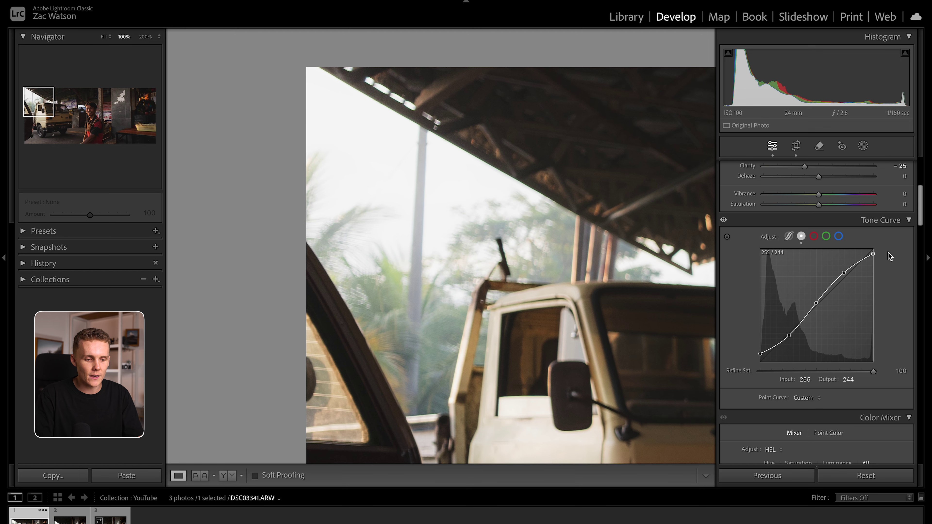
left_click(551, 271)
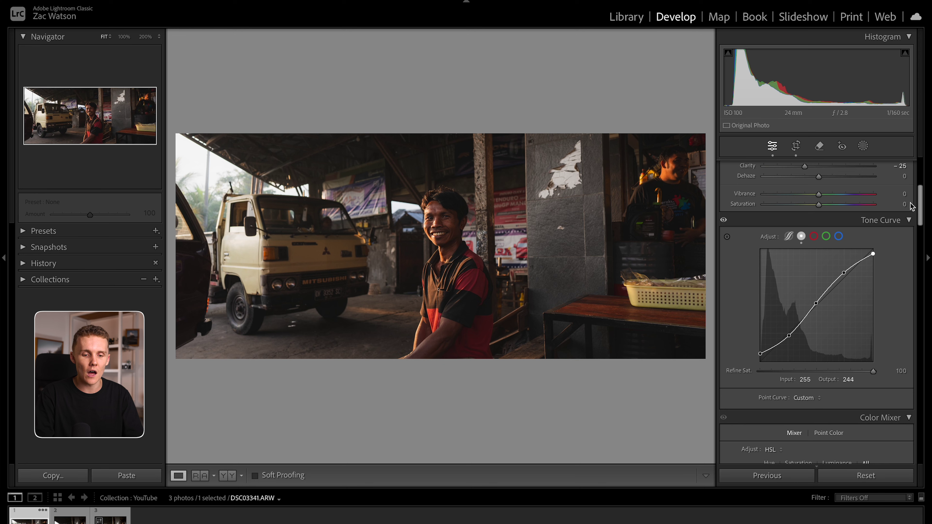
left_click(724, 221)
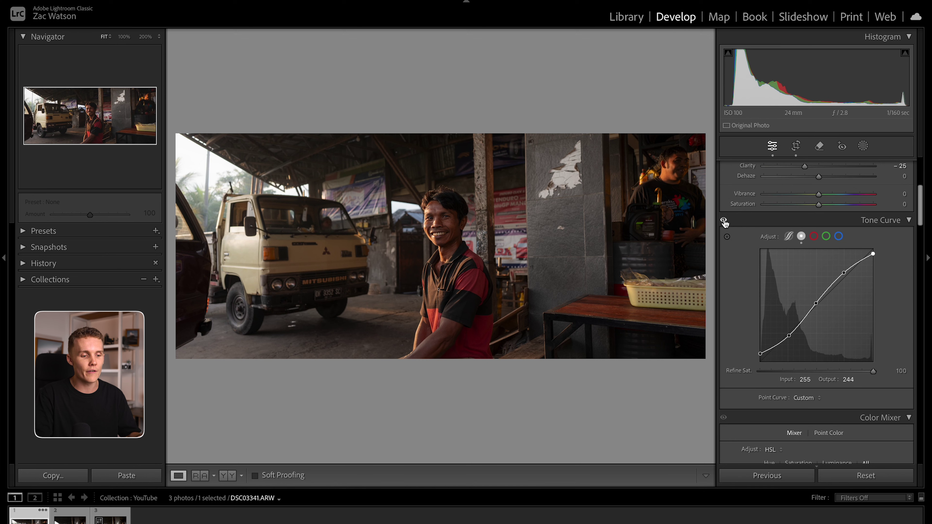
left_click(724, 221)
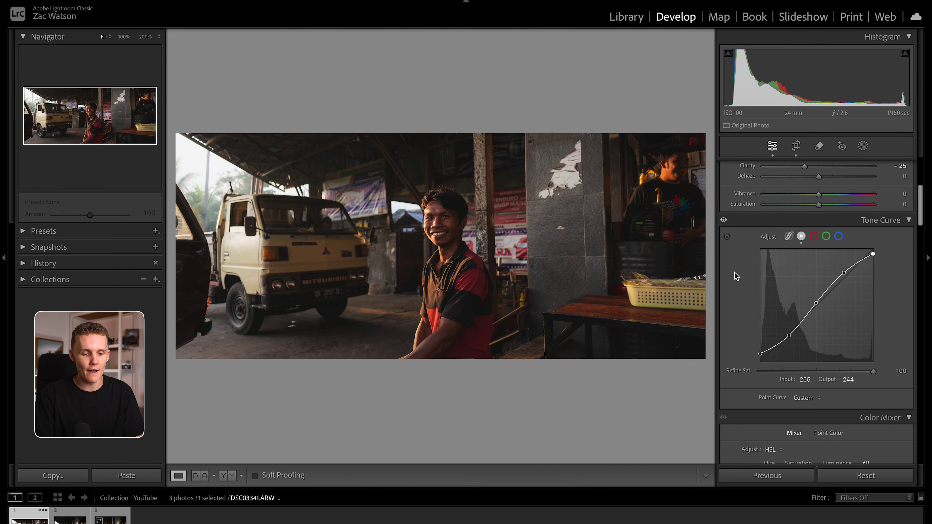
Step: Set the Yellow saturation to −22 in the Color Mixer's HSL controls, trying −70 and −100 first
scroll(793, 207, "down", 5)
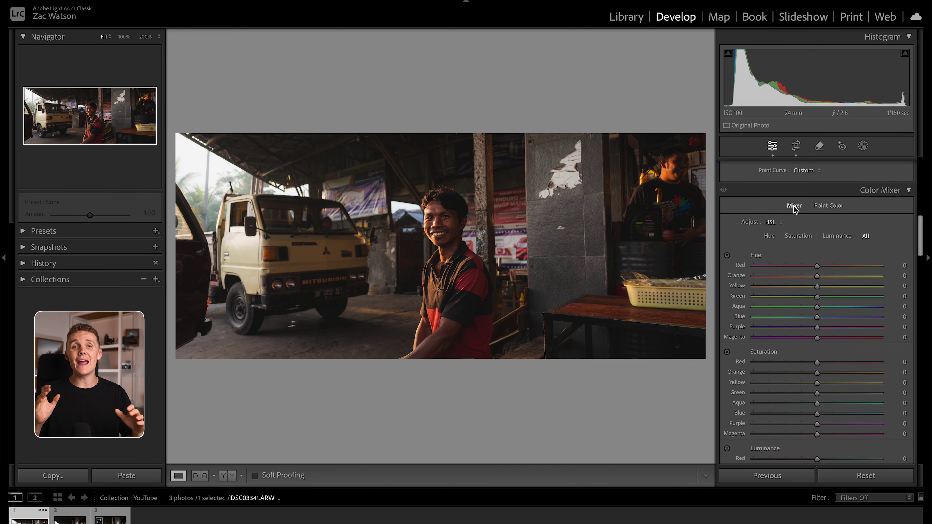
left_click(830, 205)
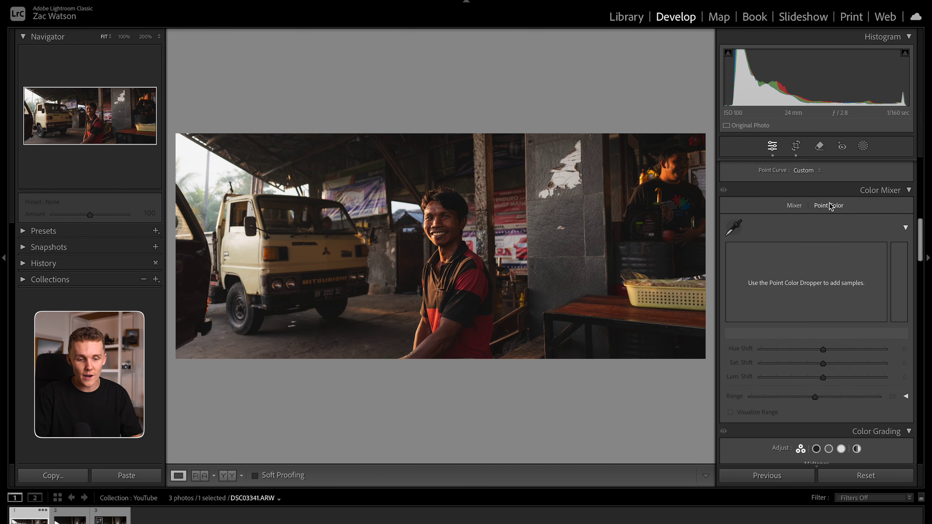
left_click(794, 205)
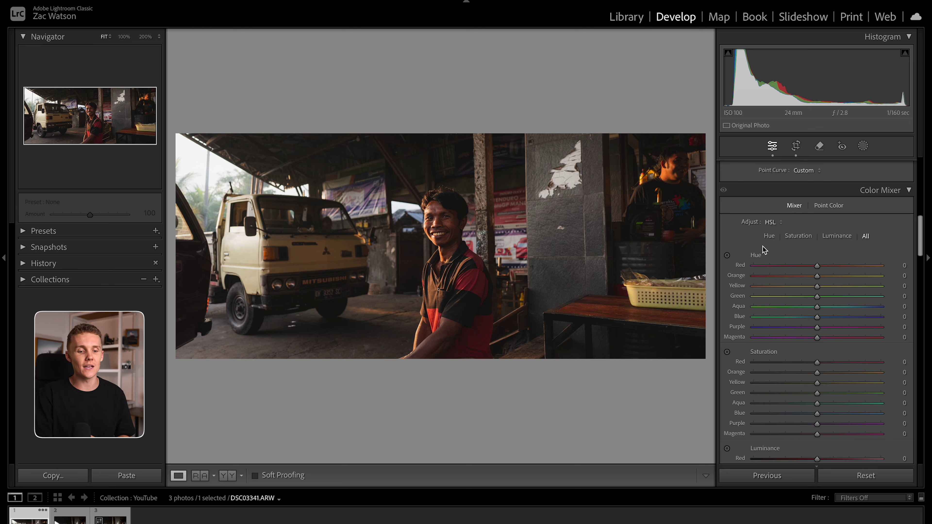
scroll(738, 262, "down", 3)
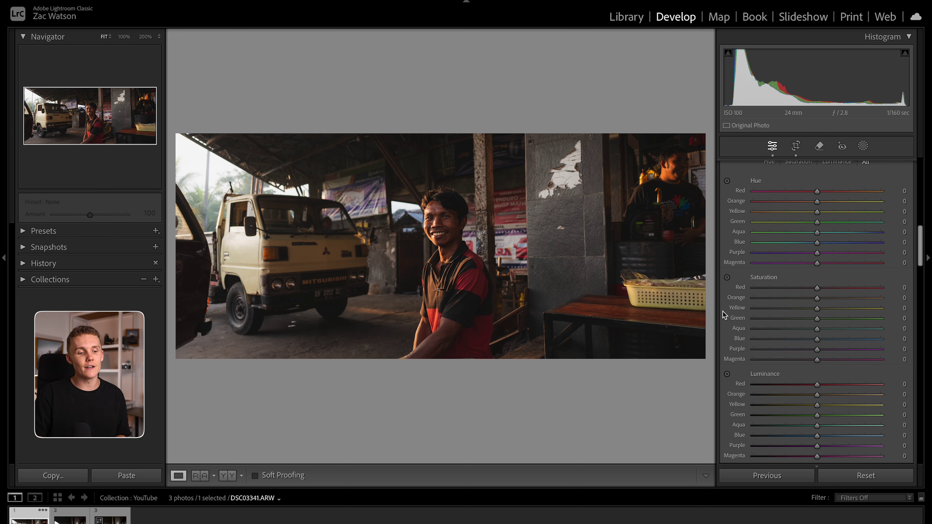
scroll(722, 311, "up", 4)
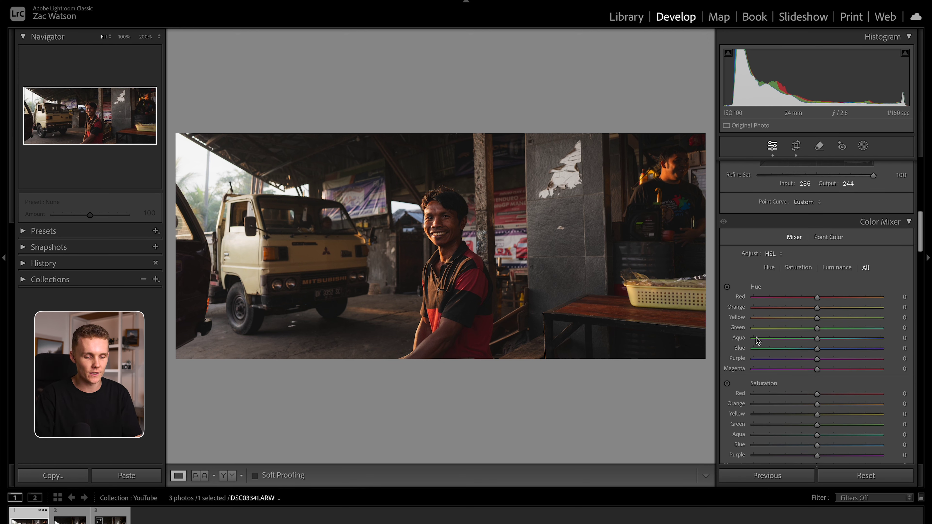
scroll(728, 304, "down", 1)
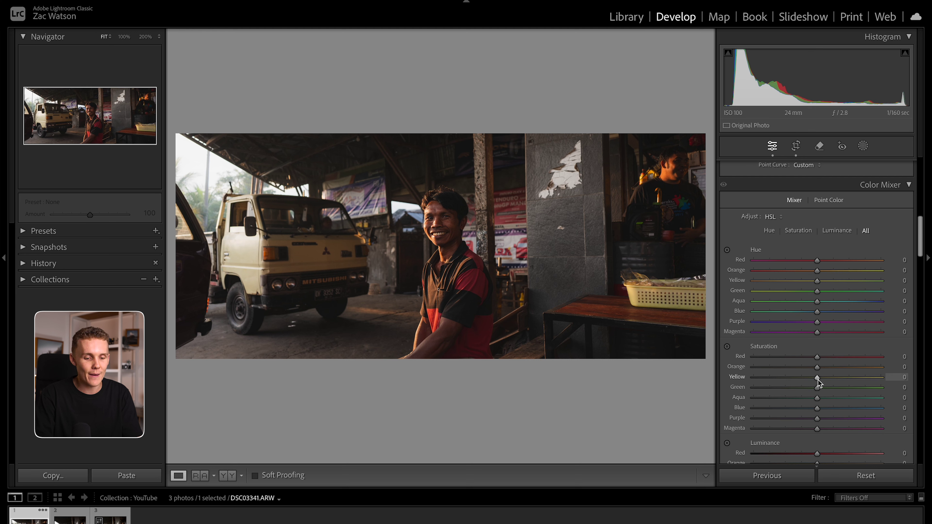
left_click_drag(817, 378, 772, 379)
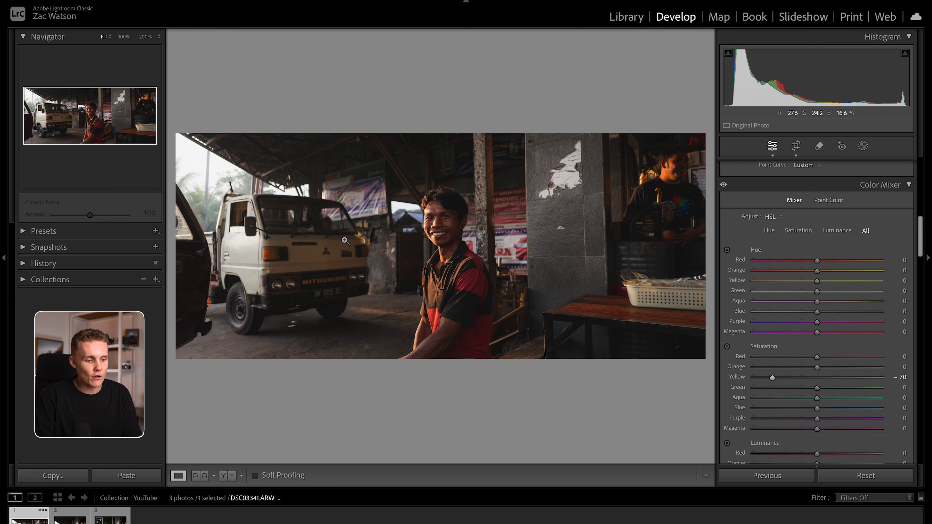
left_click_drag(771, 378, 605, 345)
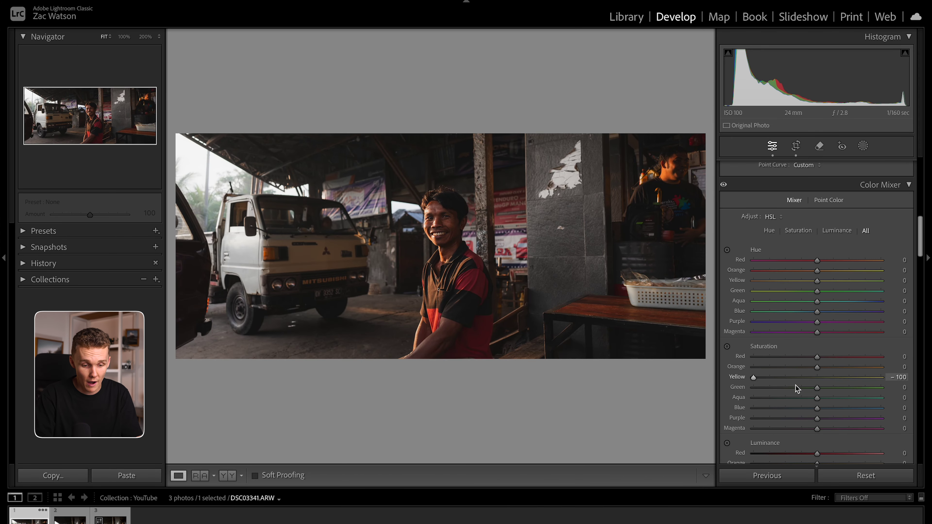
left_click_drag(754, 380, 803, 382)
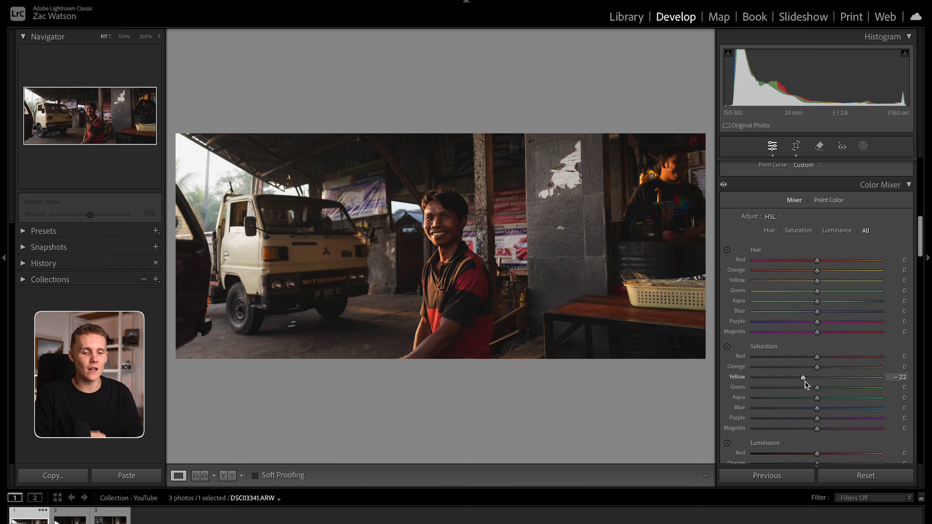
Step: Try Yellow saturation at −100 with Orange saturation at +100, and undo both changes
left_click_drag(804, 381, 754, 381)
left_click_drag(819, 367, 884, 368)
key("ctrl+z")
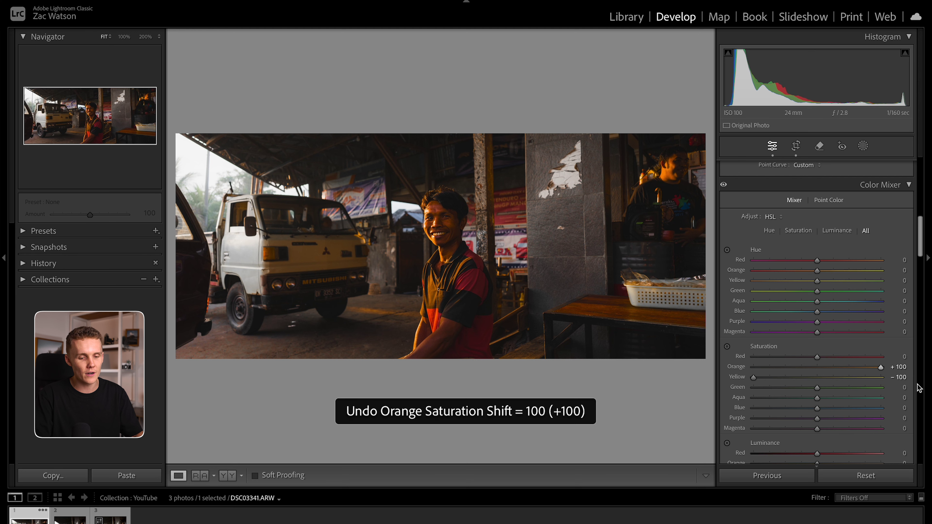
key("ctrl+z")
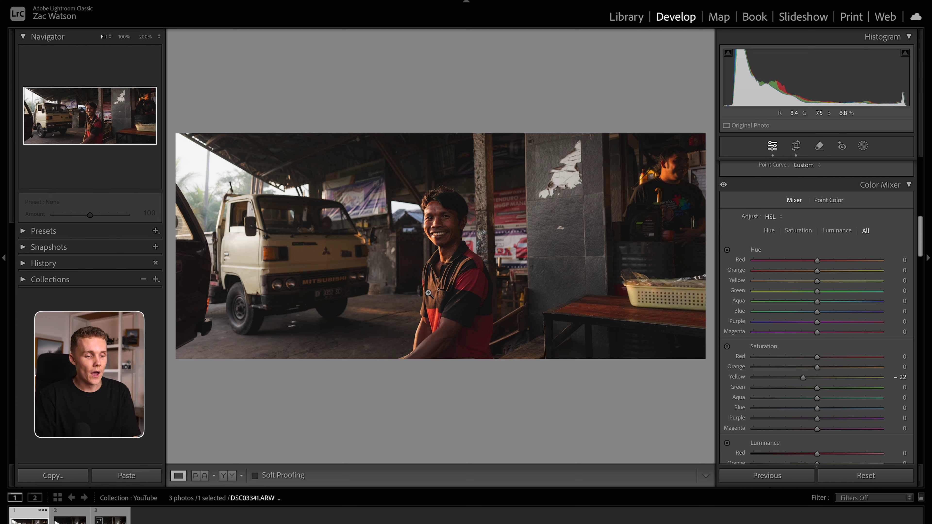
Step: Set the Yellow hue to −26 and the Orange saturation to −7, and check both men's skin tones up close
left_click(816, 281)
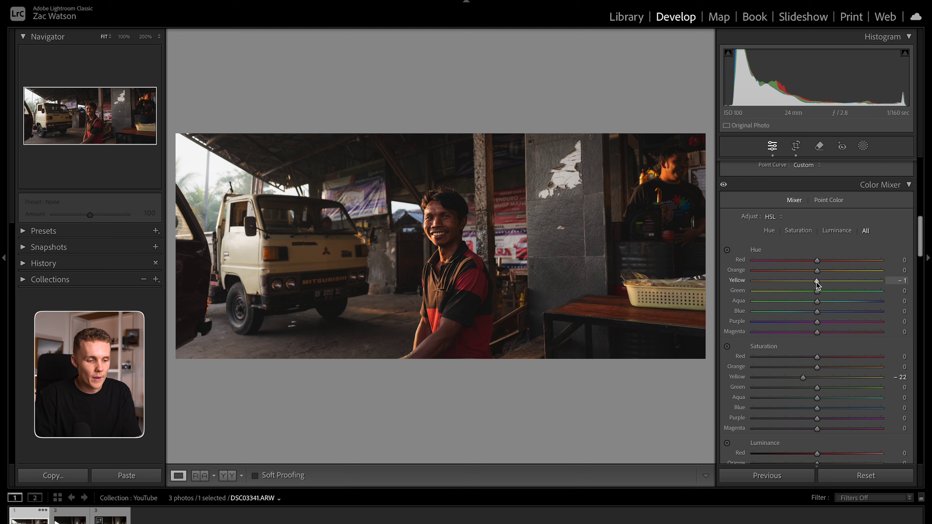
left_click_drag(806, 283, 801, 283)
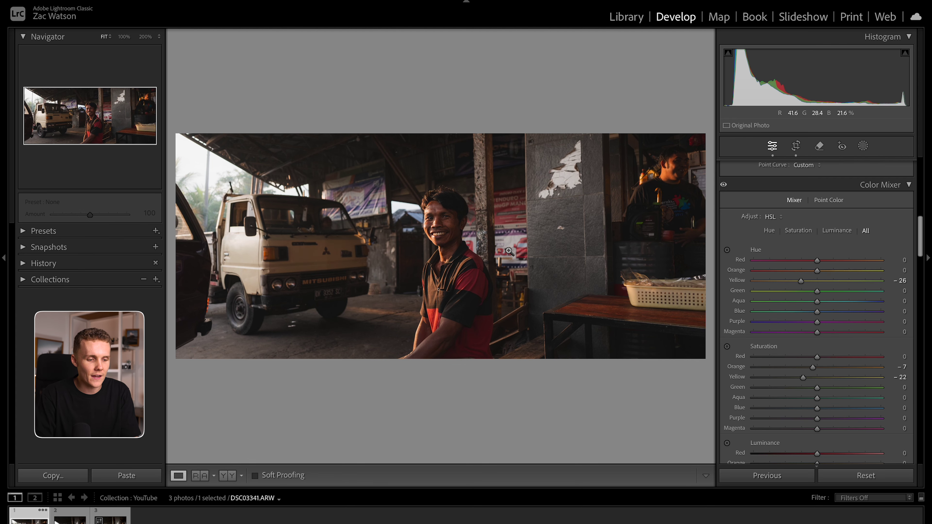
left_click(443, 225)
left_click_drag(443, 225, 483, 228)
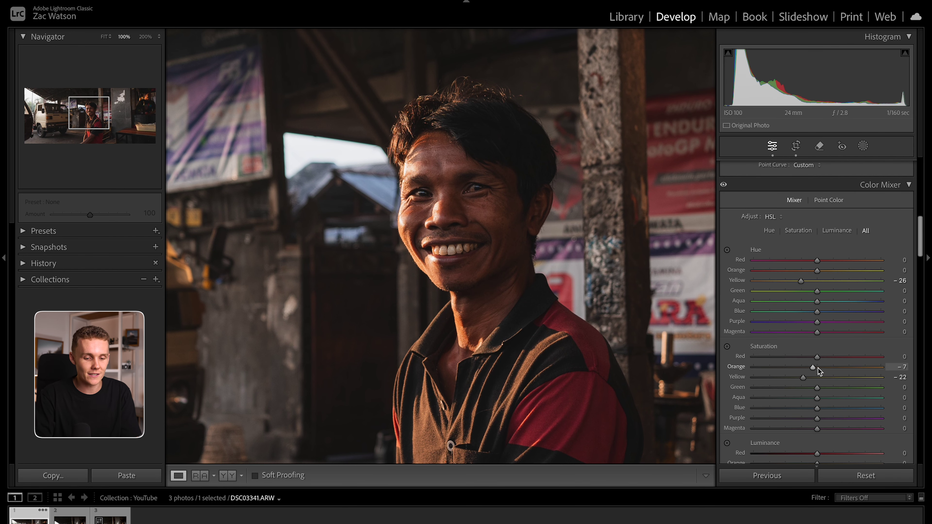
left_click(516, 290)
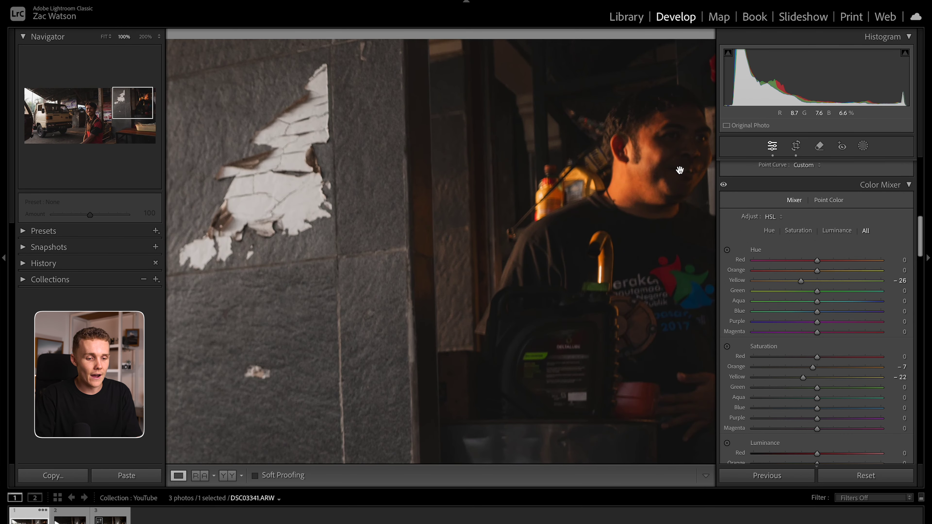
left_click_drag(679, 169, 575, 215)
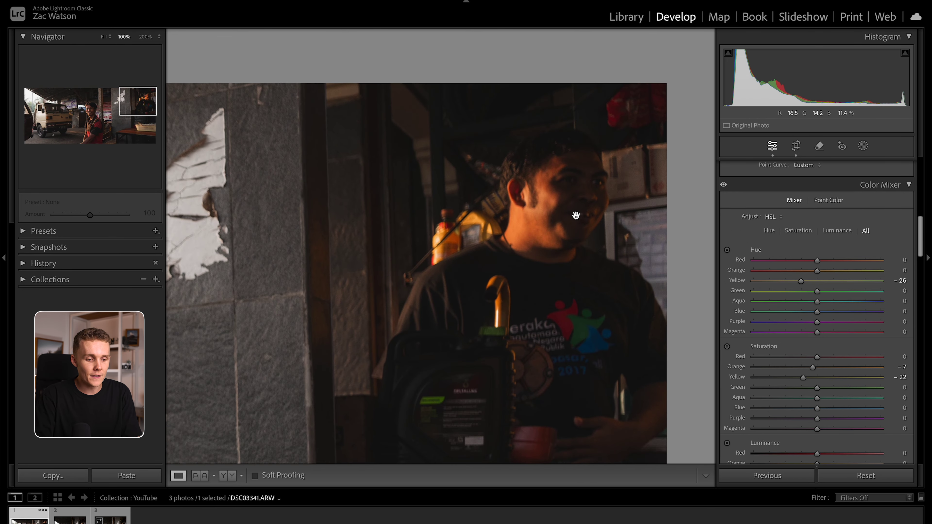
left_click(556, 235)
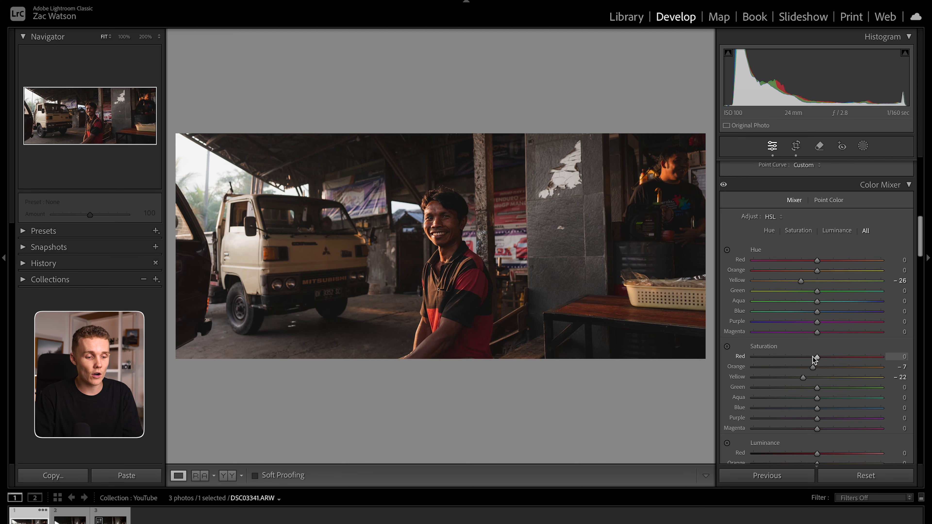
Step: Reduce the Red saturation to −17, judging the effect on the man's shirt at 100%
left_click_drag(814, 359, 799, 358)
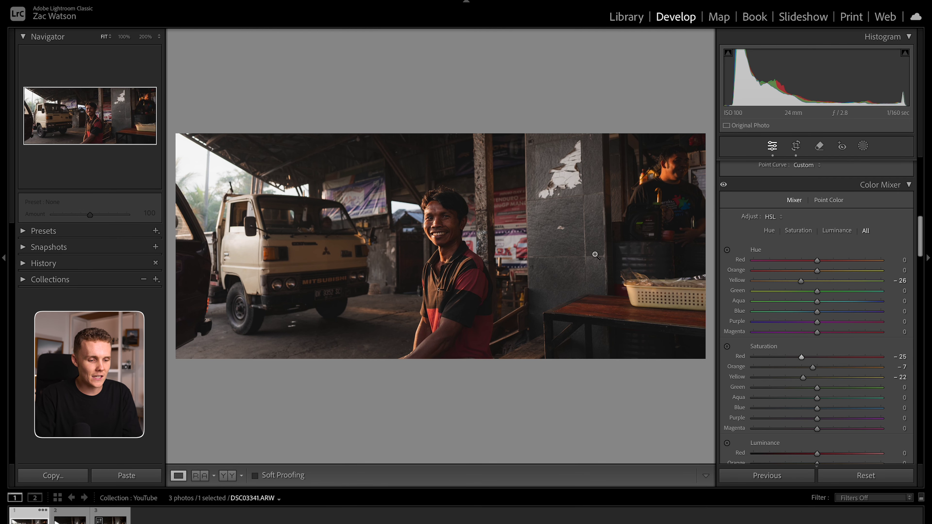
left_click(525, 249)
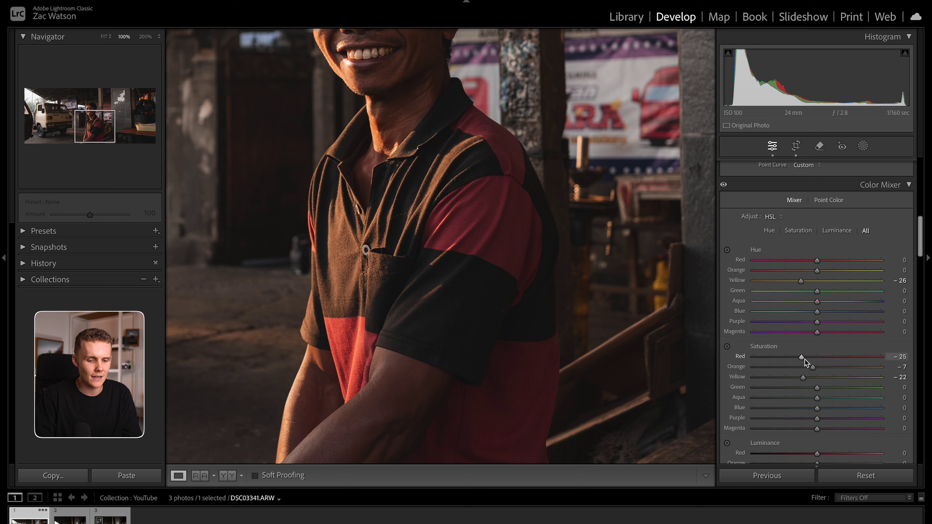
mouse_move(801, 357)
left_mouse_down()
mouse_move(740, 358)
mouse_move(806, 358)
left_mouse_up()
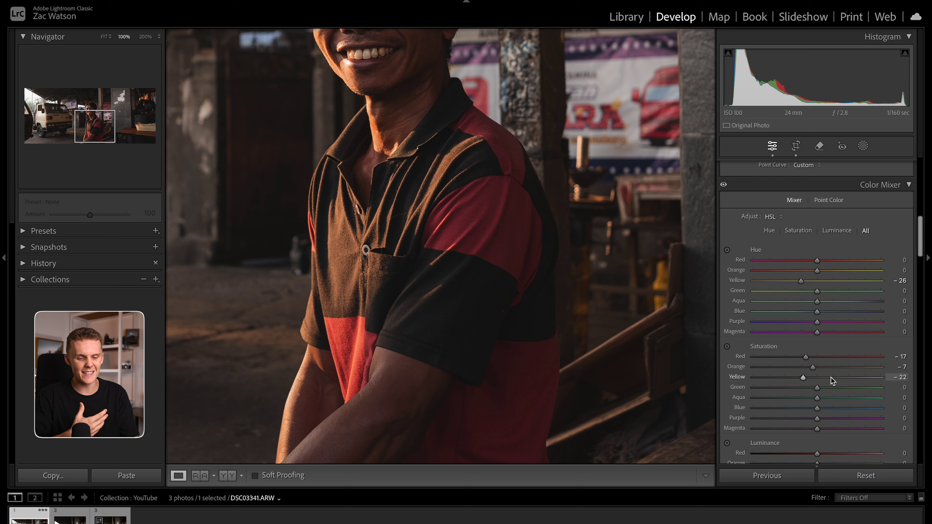
Step: Darken the reds by setting the Red luminance to −41, and review the full photo
scroll(820, 392, "down", 5)
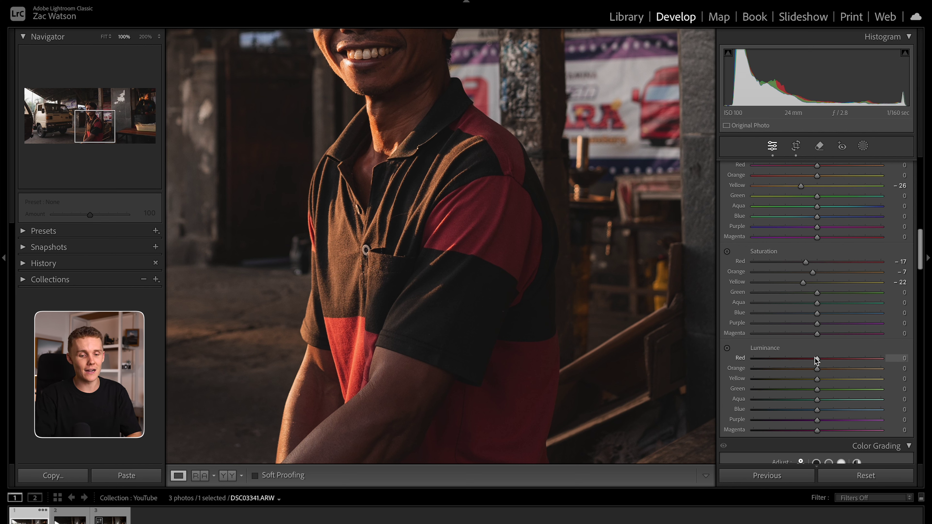
left_click_drag(817, 359, 791, 359)
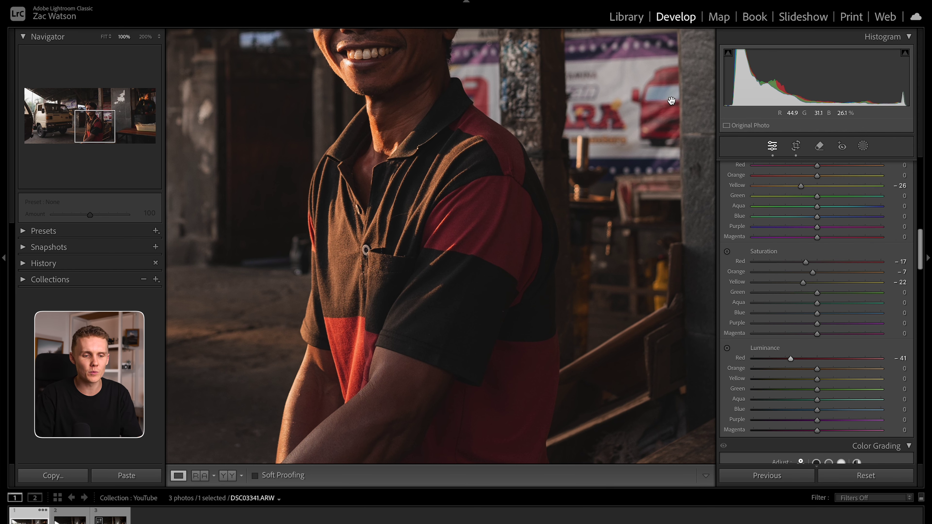
left_click(630, 118)
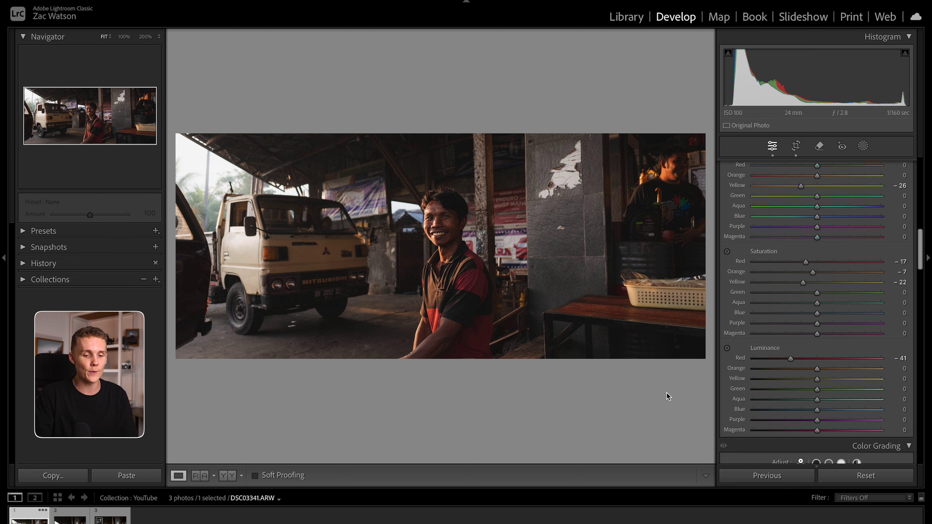
scroll(822, 320, "up", 2)
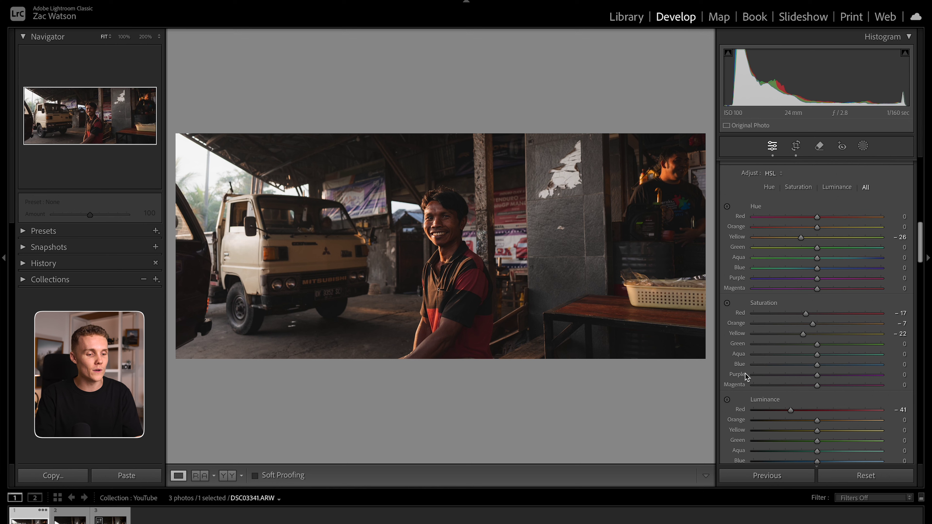
Step: Compare the photo with its unedited version, and examine the man's shirt and the surrounding scene at 100%
key("backslash")
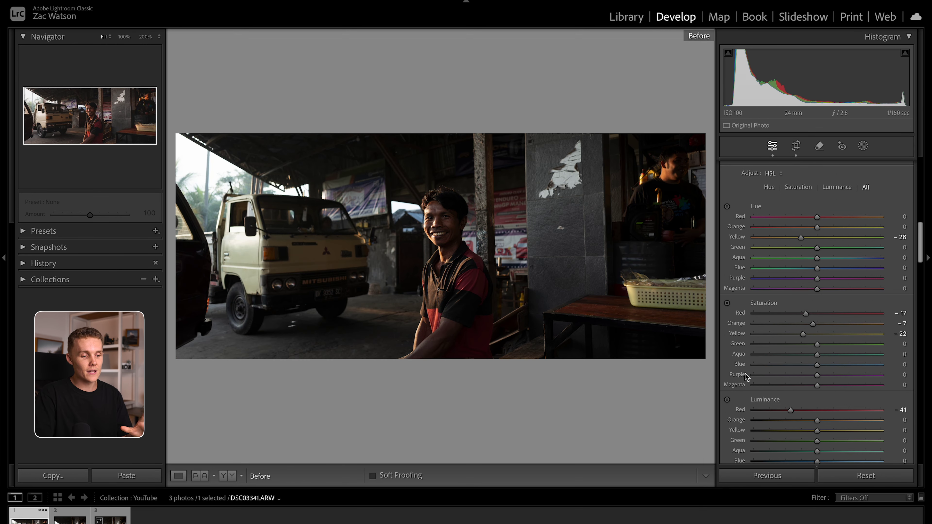
key("backslash")
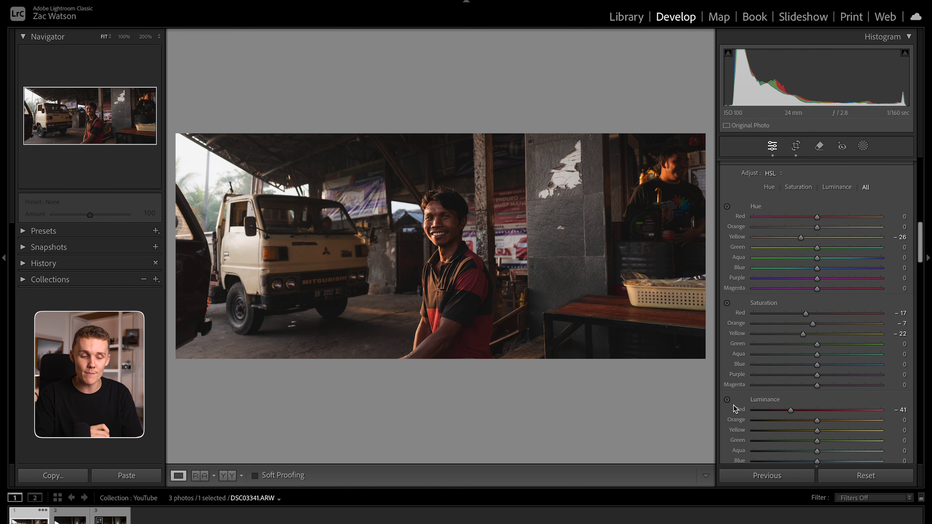
scroll(728, 418, "down", 10)
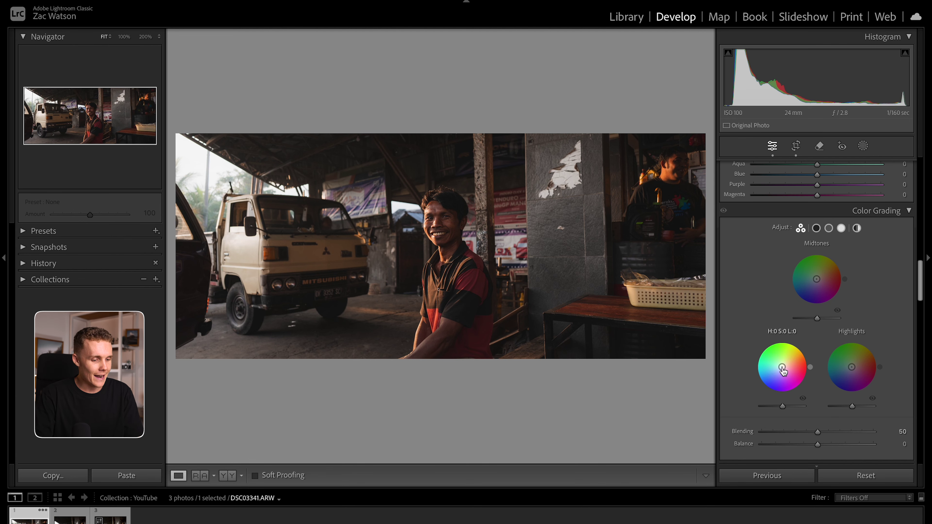
left_click_drag(551, 234, 608, 302)
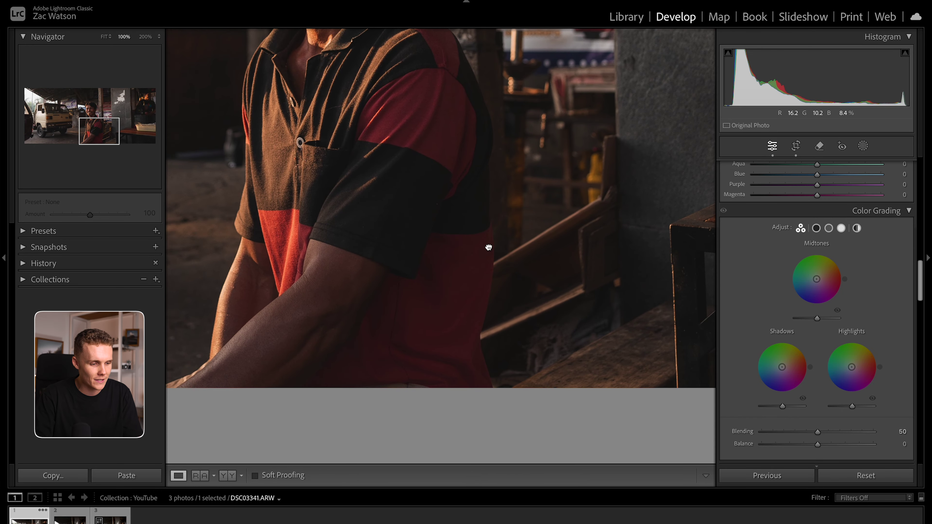
left_click_drag(488, 247, 416, 183)
left_click(416, 183)
left_click_drag(424, 235, 609, 264)
left_click(609, 264)
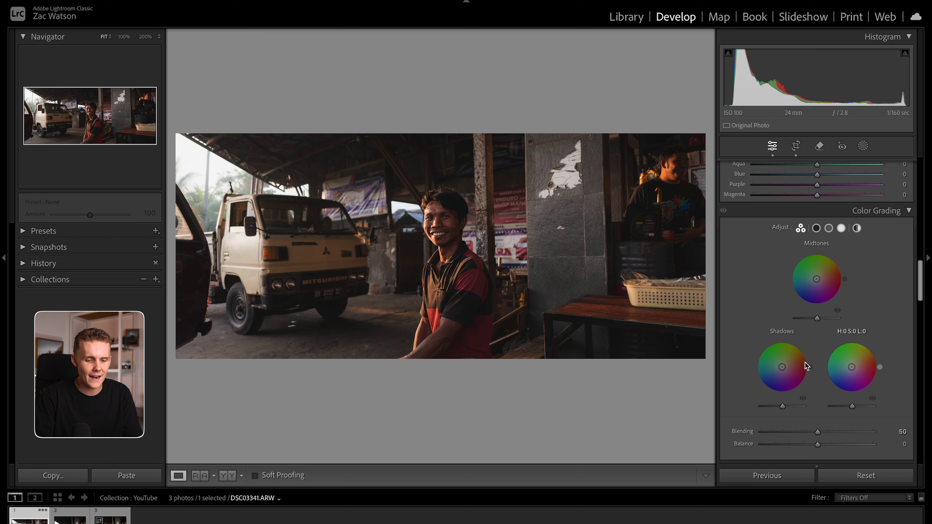
Step: Color grade the shadows with a faint blue tint and the midtones with a faint orange tint, keeping both at low saturation
left_click_drag(782, 367, 779, 368)
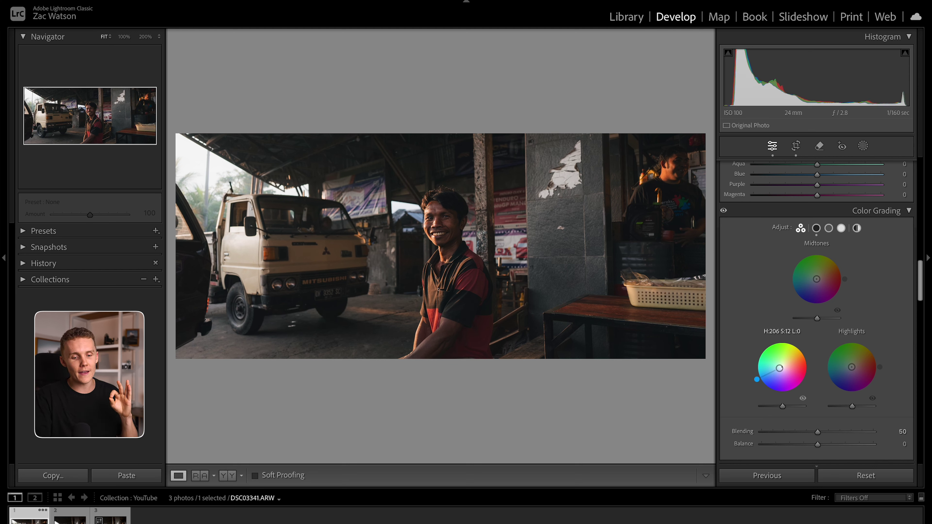
left_click_drag(779, 368, 781, 368)
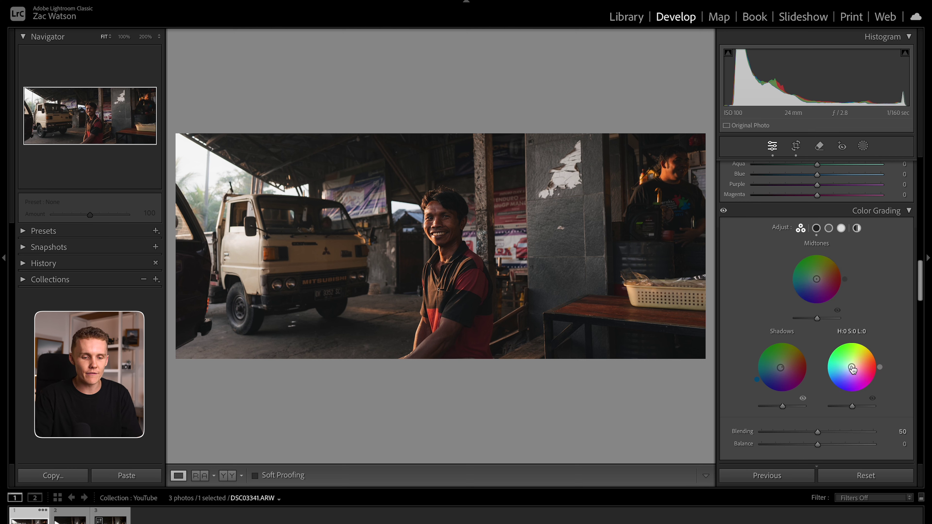
left_click_drag(816, 279, 821, 276)
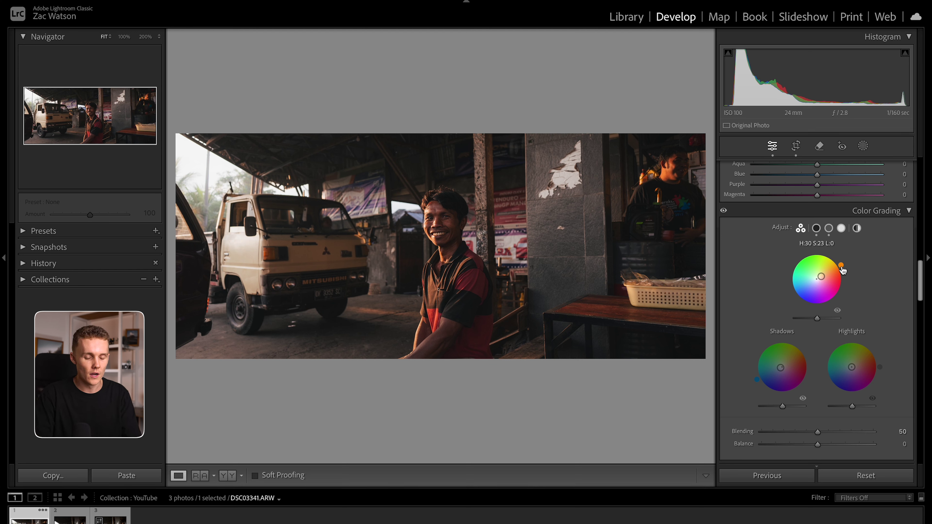
mouse_move(820, 276)
left_mouse_down()
mouse_move(811, 280)
mouse_move(820, 277)
left_mouse_up()
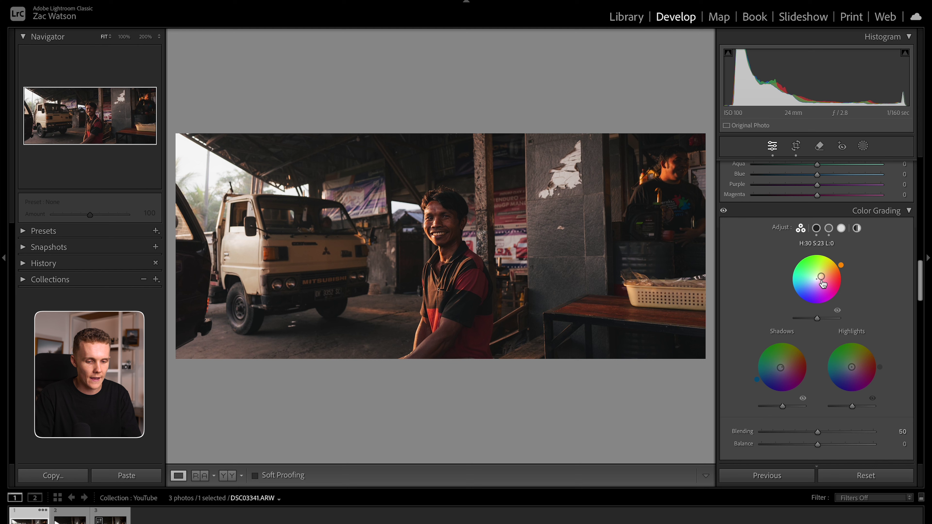
left_click_drag(820, 276, 817, 278)
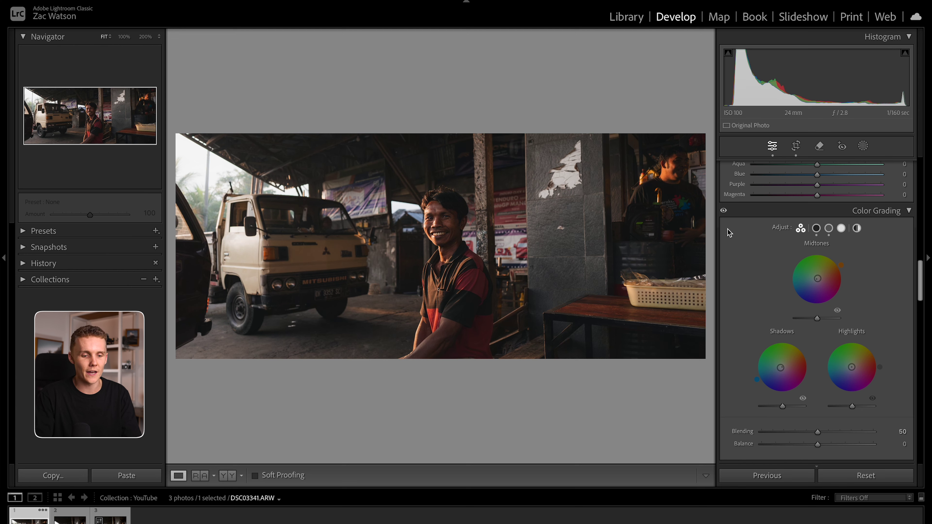
Step: Compare the graded photo with the Color Mixer adjustments switched off and back on
scroll(727, 228, "up", 3)
scroll(728, 231, "up", 5)
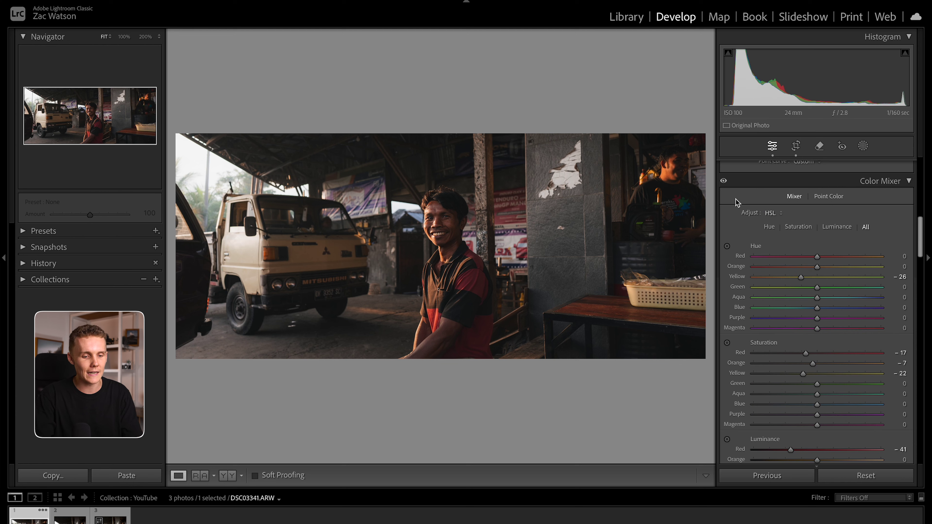
left_click(724, 182)
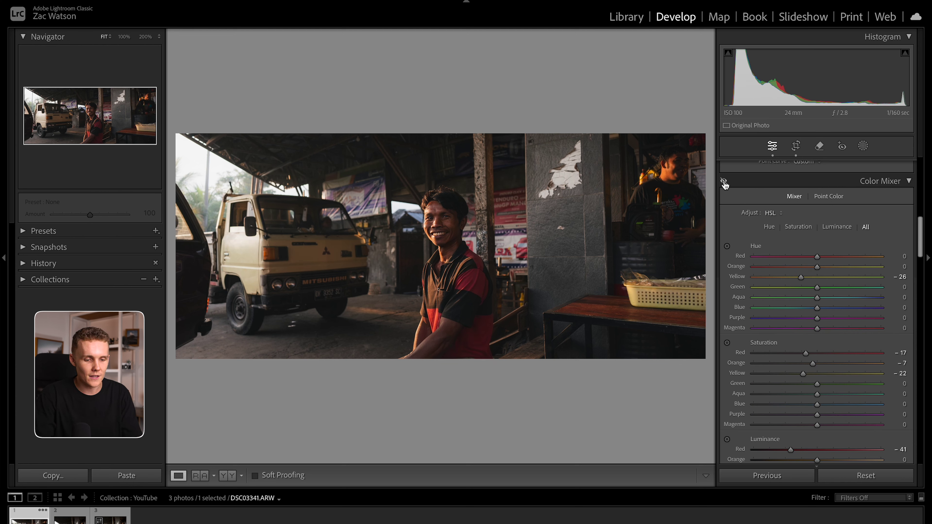
scroll(726, 289, "down", 10)
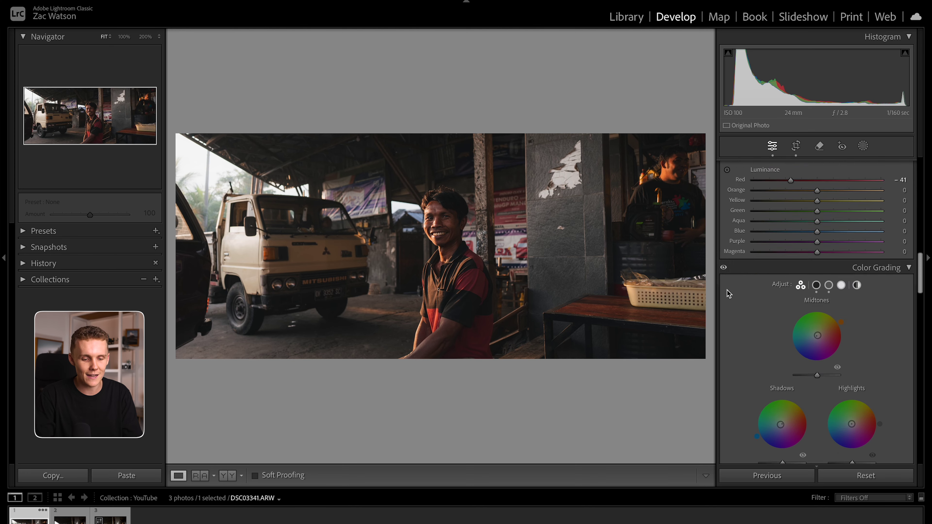
Step: Limit sharpening to the strongest edges by setting its Masking to 85 while previewing the black-and-white mask
scroll(726, 290, "down", 1)
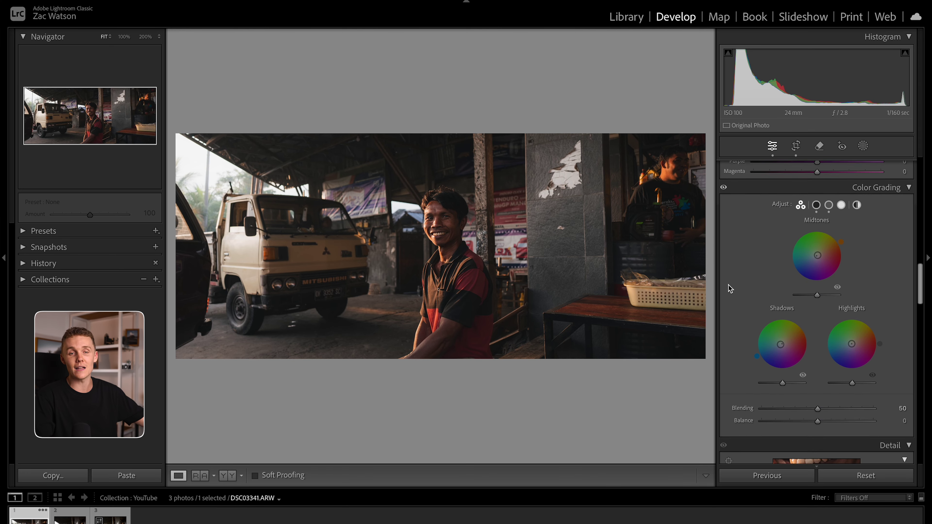
scroll(737, 337, "down", 8)
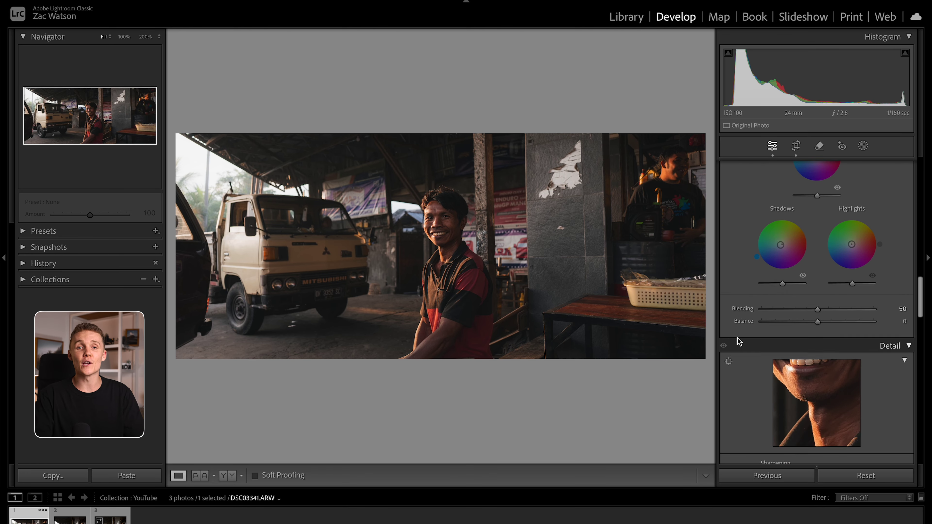
scroll(737, 338, "up", 1)
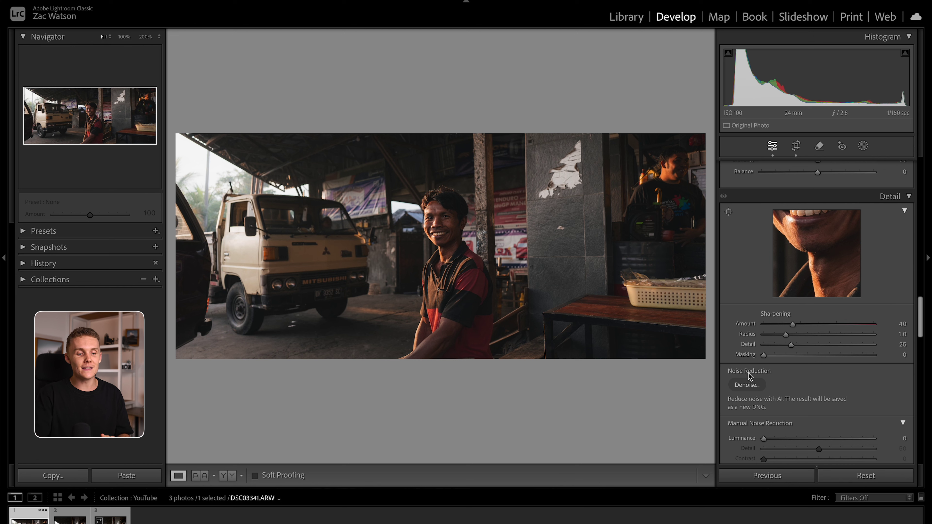
left_click_drag(793, 325, 823, 324)
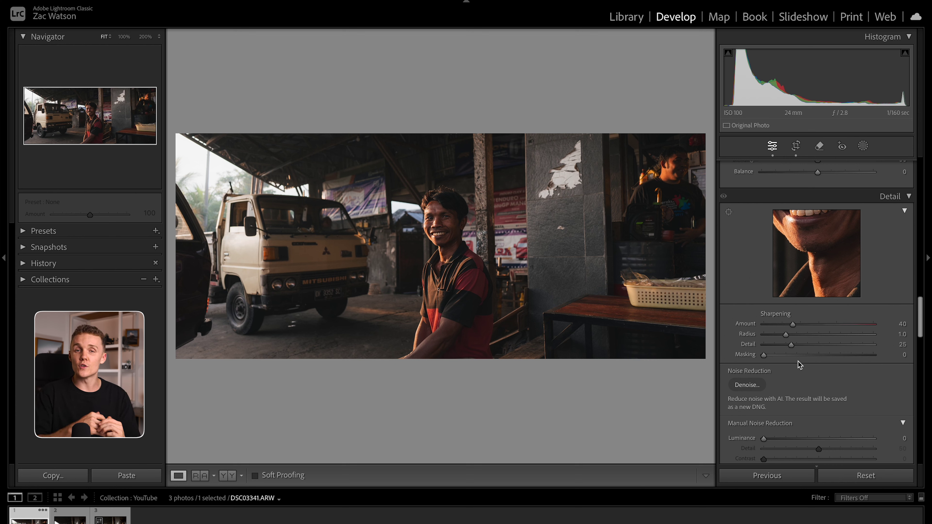
left_click_drag(765, 356, 811, 357)
double_click(818, 358)
key("alt")
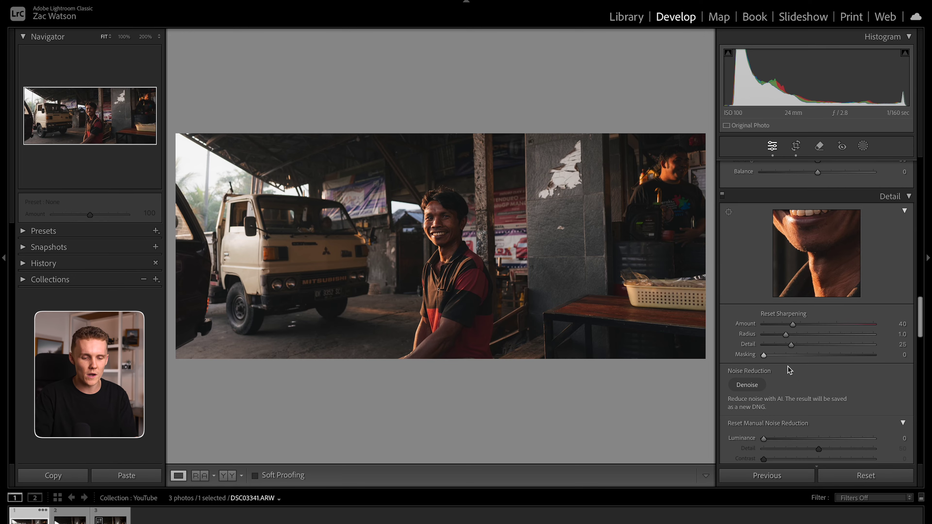
left_click(765, 355, "alt")
left_click_drag(764, 355, 881, 354)
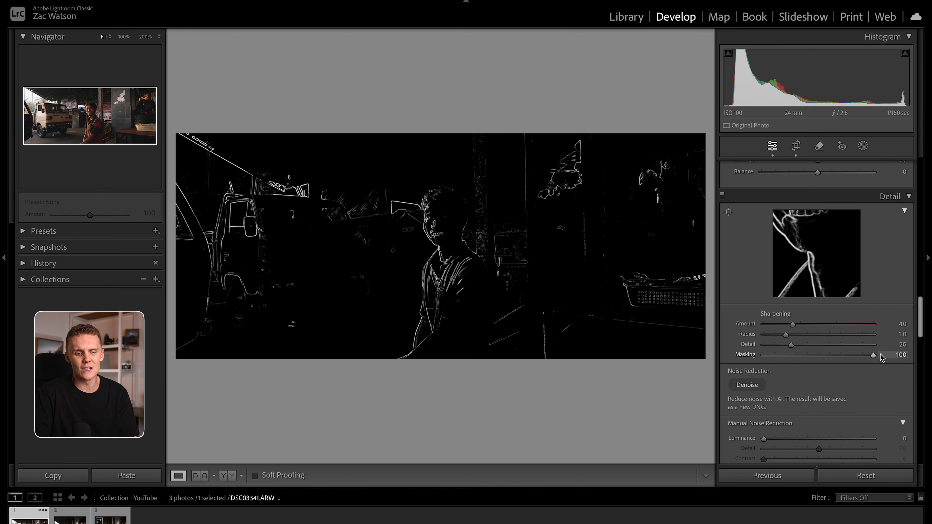
left_click_drag(880, 353, 831, 355)
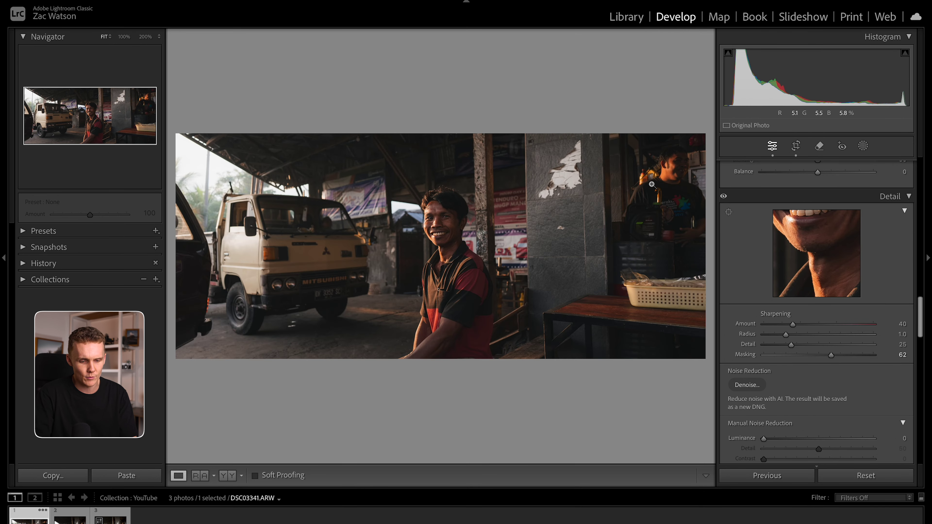
left_click(831, 355, "alt")
left_click_drag(831, 355, 857, 357)
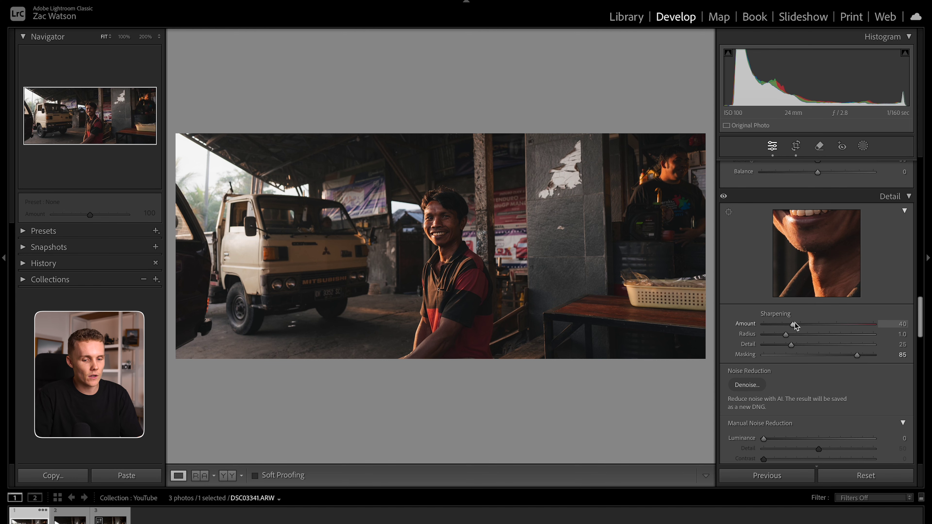
Step: Raise the sharpening Amount to 50, judging the detail on the smiling man's face at 200%
left_click(444, 225)
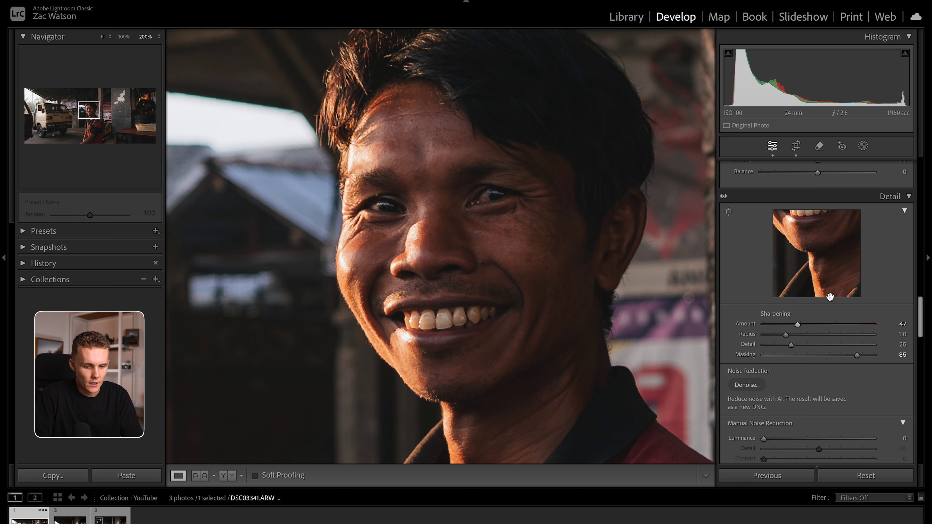
left_click_drag(800, 324, 802, 324)
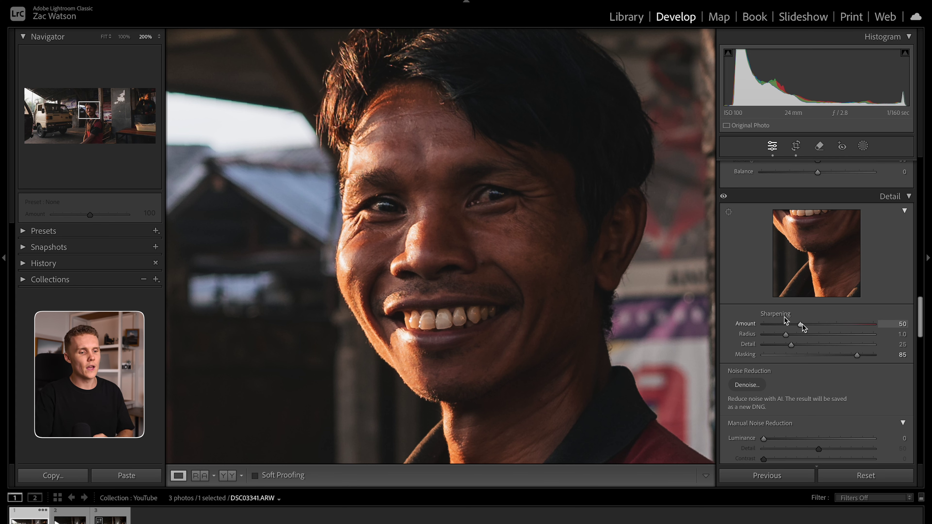
left_click(492, 331)
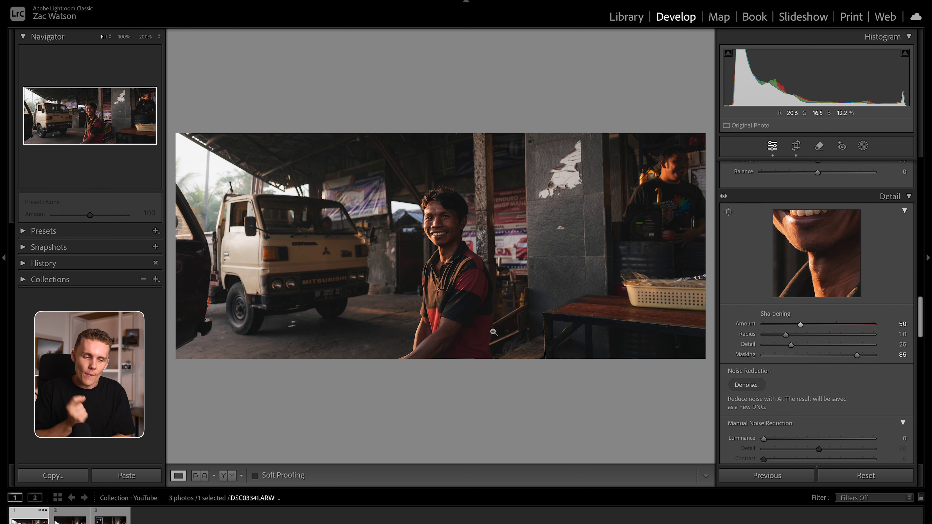
Step: Compare the photo without and with the lens profile corrections, leaving the corrections enabled
scroll(848, 405, "down", 3)
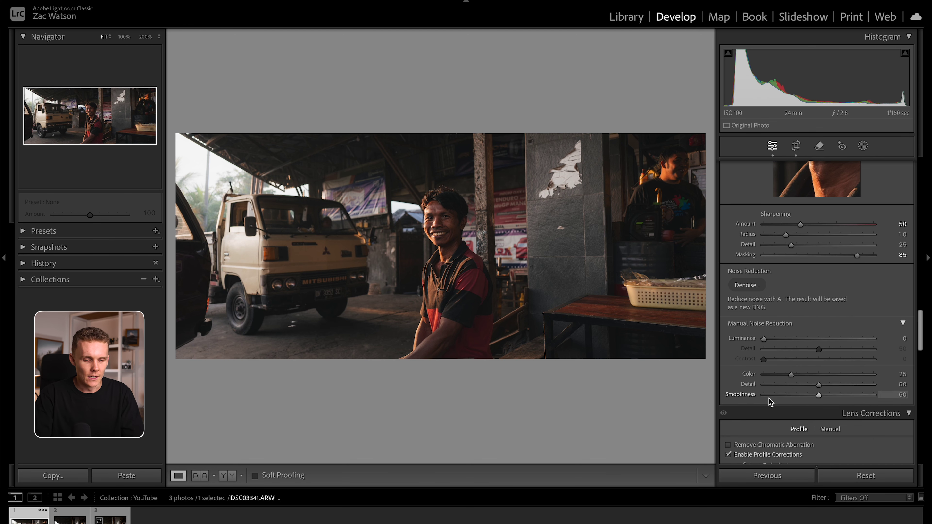
scroll(769, 401, "down", 5)
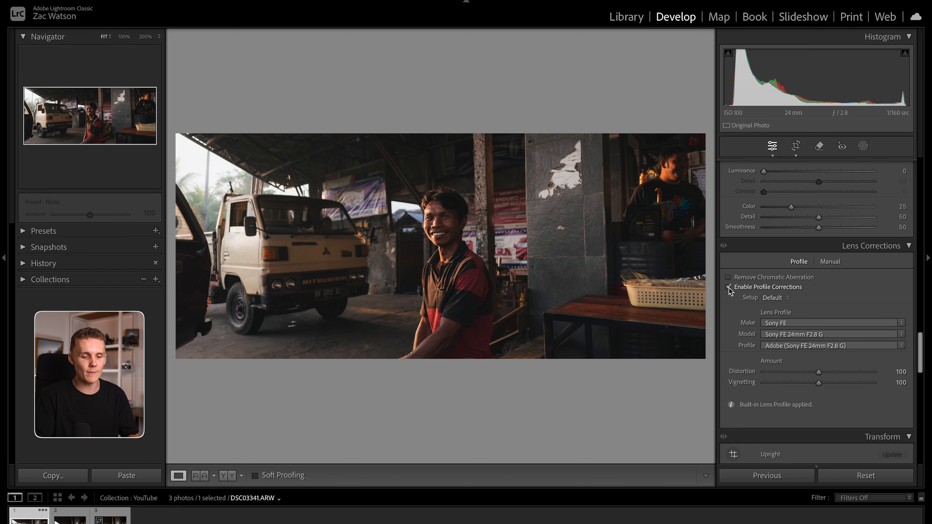
left_click(728, 287)
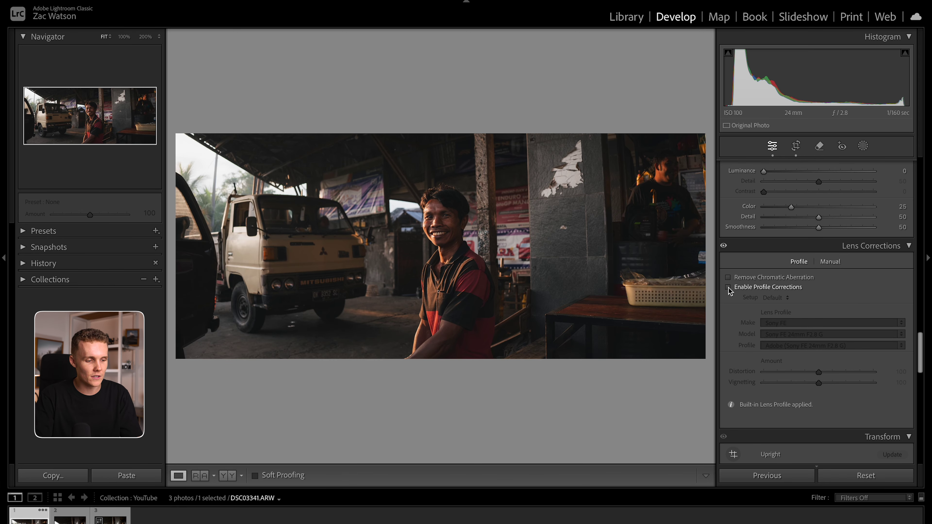
left_click(728, 287)
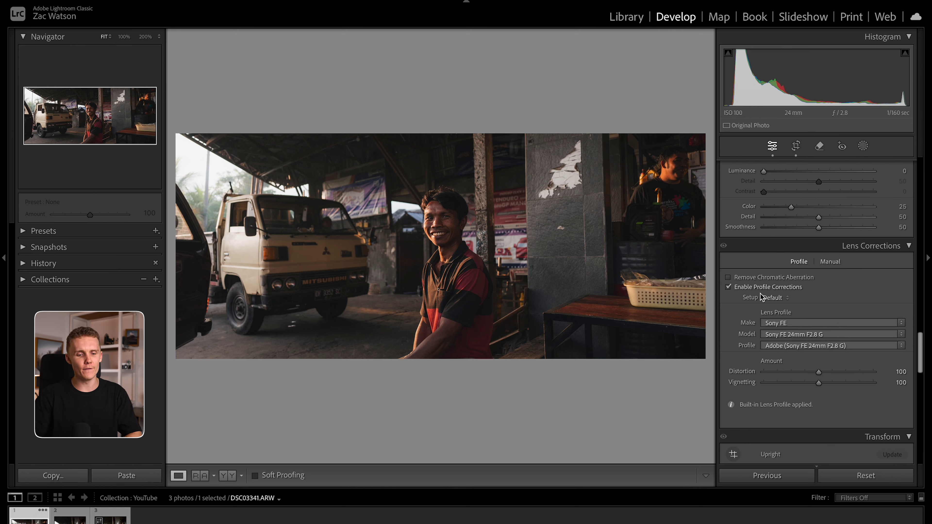
Step: Check the photo's perspective against the Transform alignment grid, leaving the Vertical correction at 0
scroll(732, 374, "down", 5)
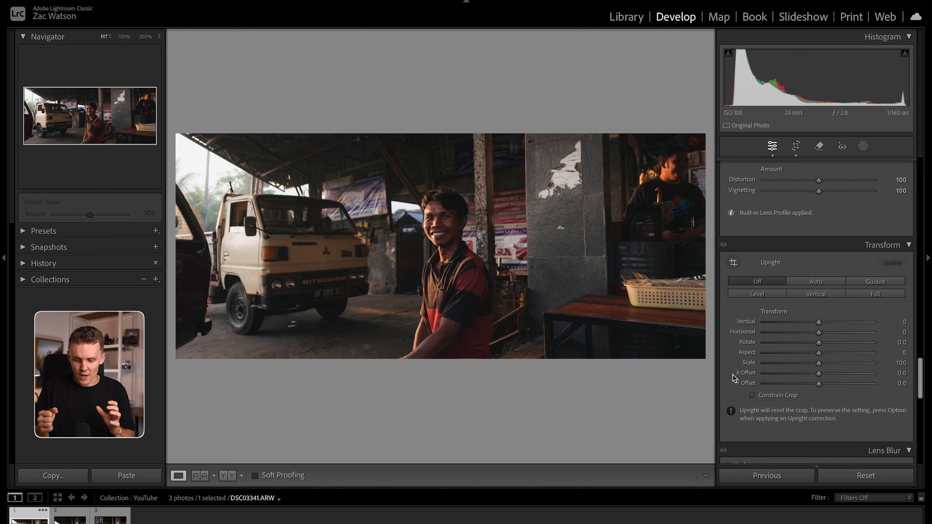
mouse_move(845, 353)
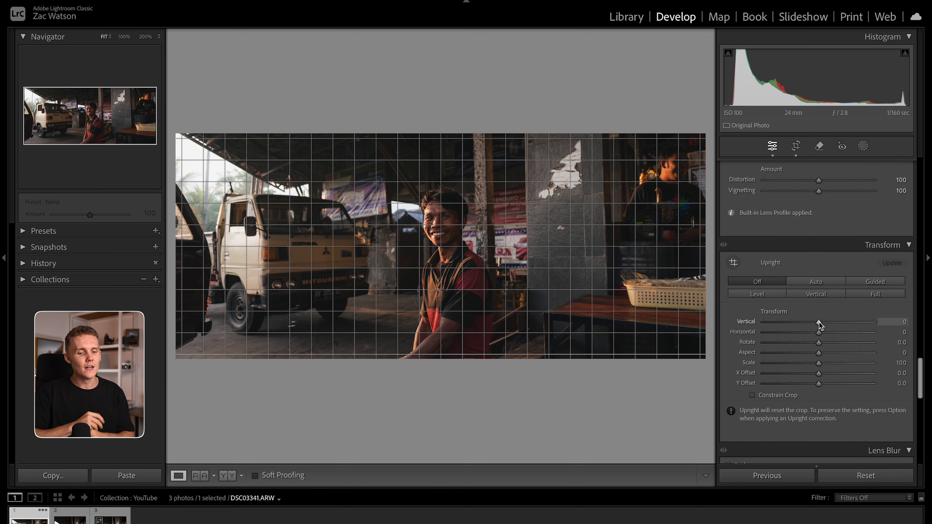
left_click_drag(819, 322, 818, 322)
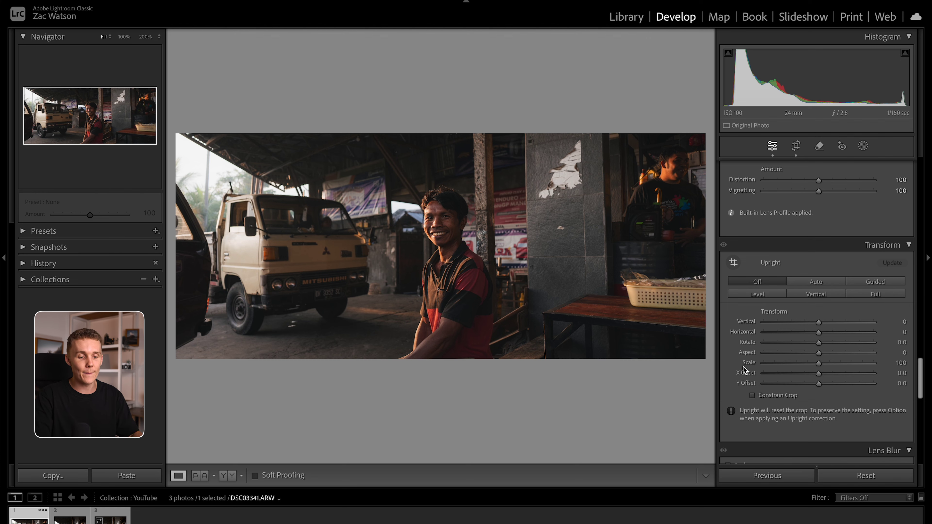
Step: Add film grain with an Amount of 16, and inspect its texture around the truck's bumper and ground at 200%
scroll(743, 367, "down", 5)
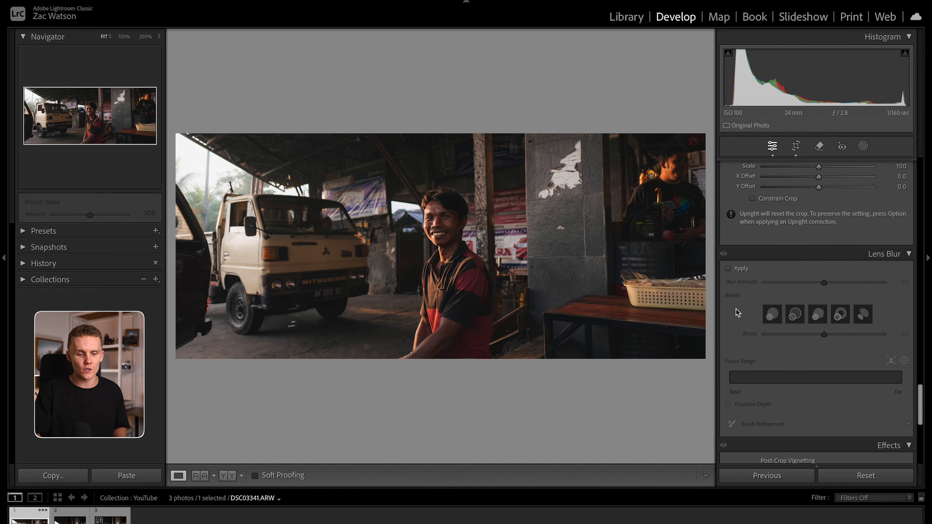
scroll(737, 312, "down", 8)
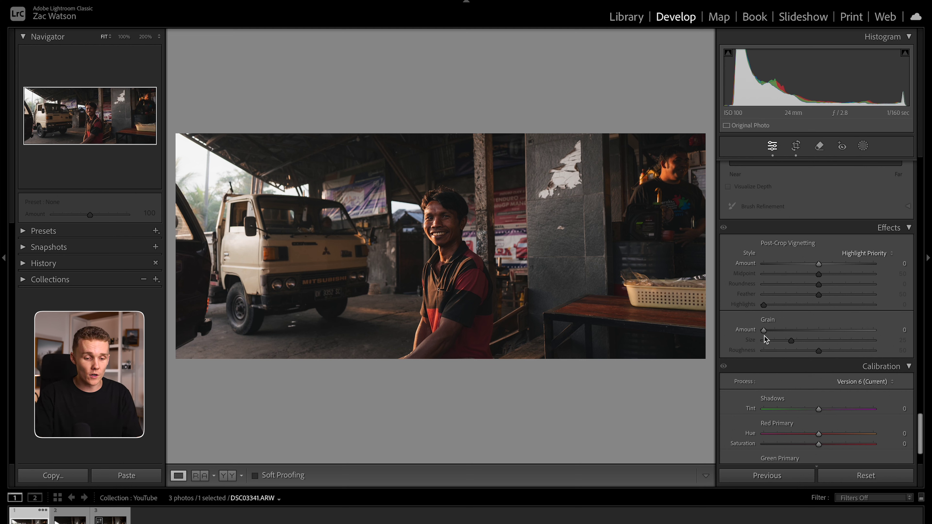
left_click_drag(764, 330, 780, 331)
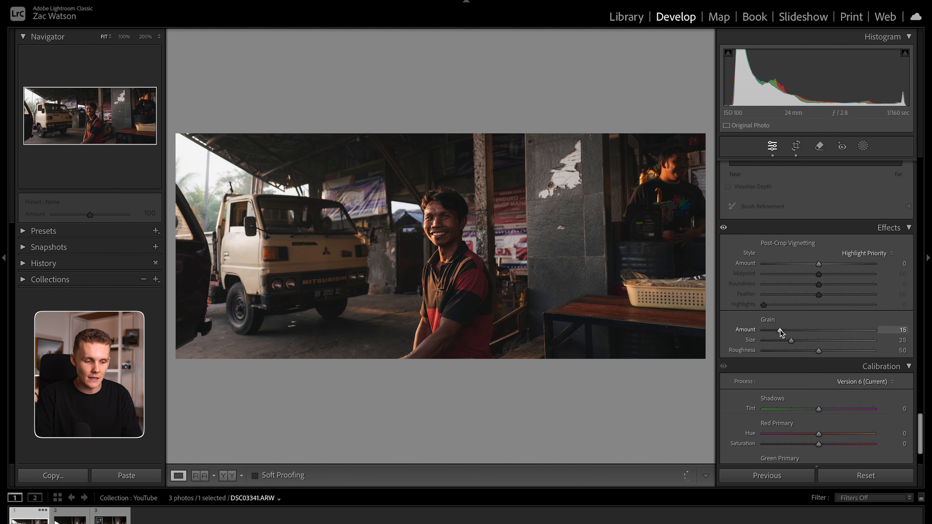
left_click(331, 290)
left_click_drag(345, 287, 343, 210)
left_click_drag(597, 255, 441, 267)
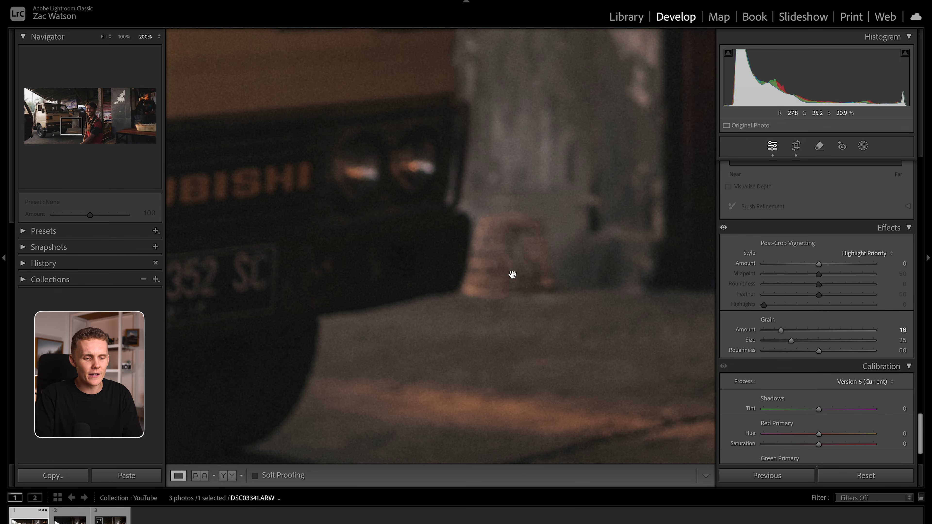
Step: Refine the film grain to Amount 18, Size 11 and Roughness 59, judging it around the truck's bumper and headlights
left_click_drag(512, 271, 594, 271)
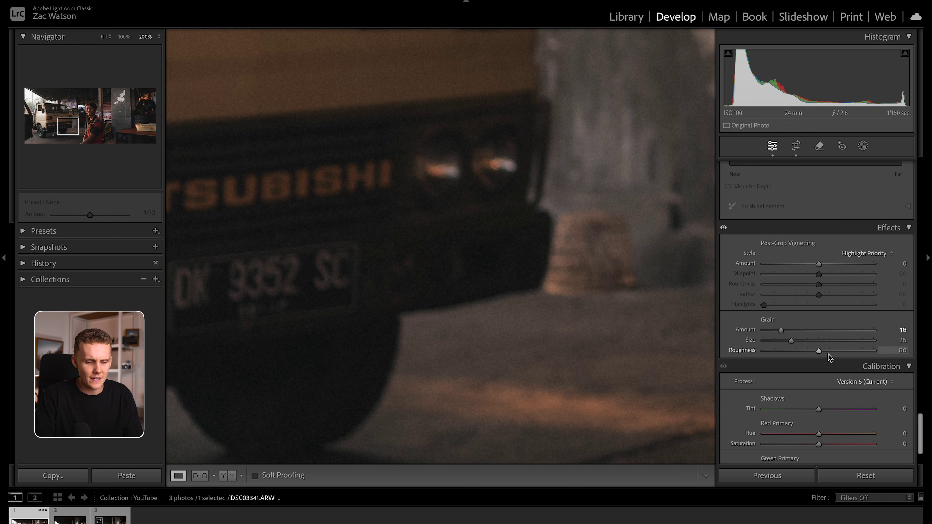
left_click_drag(782, 331, 851, 332)
left_click_drag(576, 234, 484, 279)
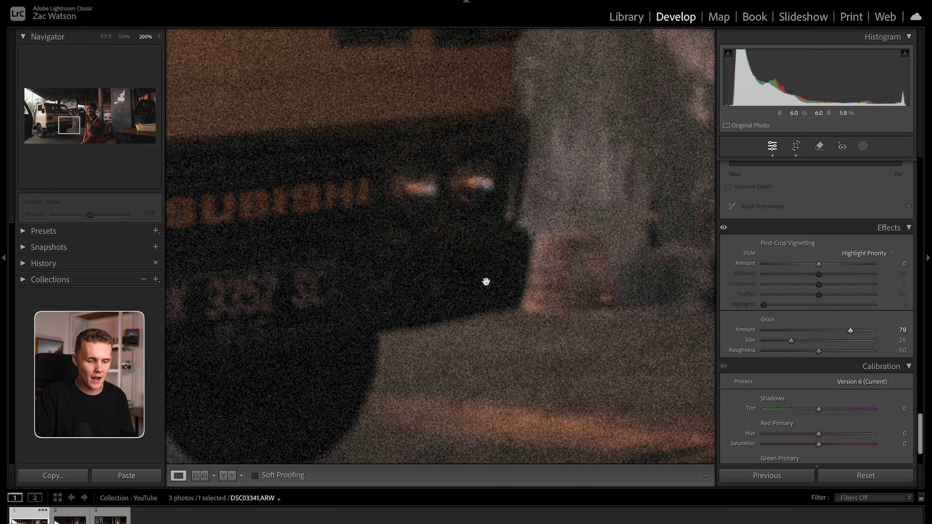
left_click_drag(791, 341, 776, 342)
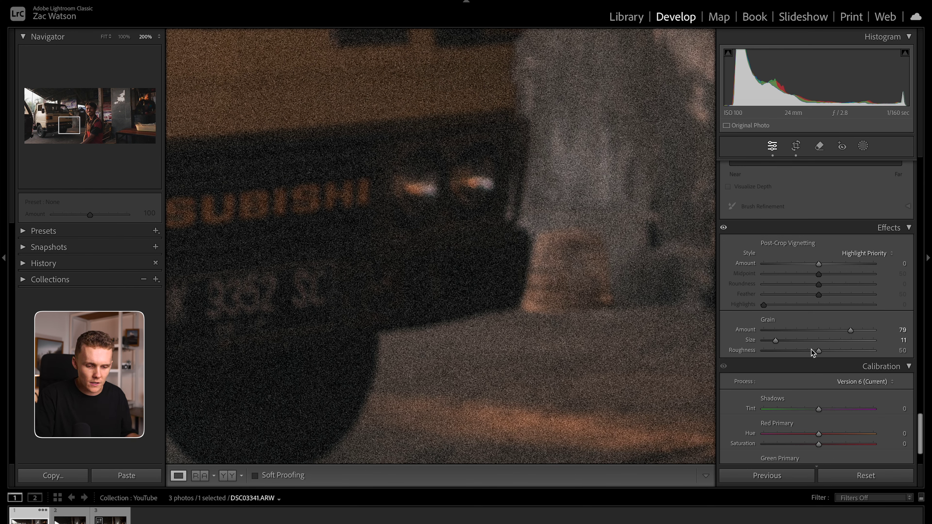
left_click_drag(818, 350, 800, 354)
left_click_drag(844, 332, 826, 350)
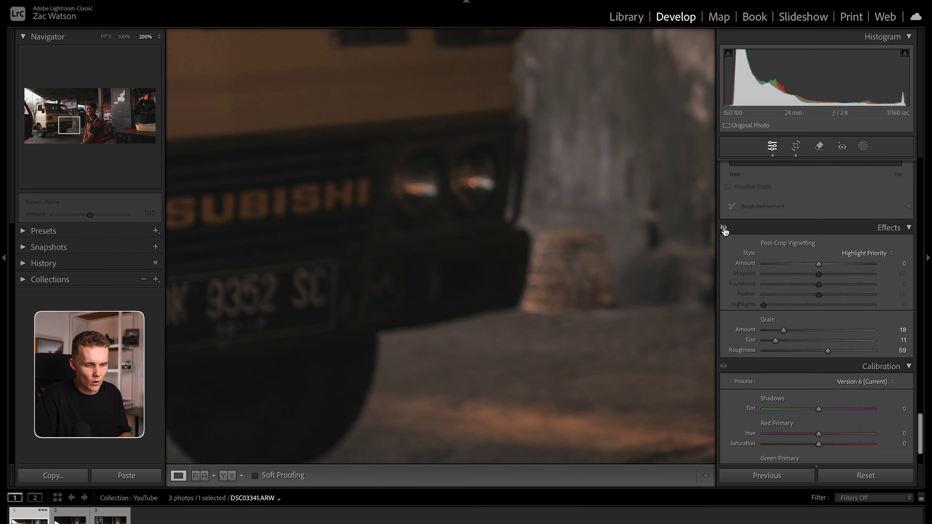
left_click(597, 270)
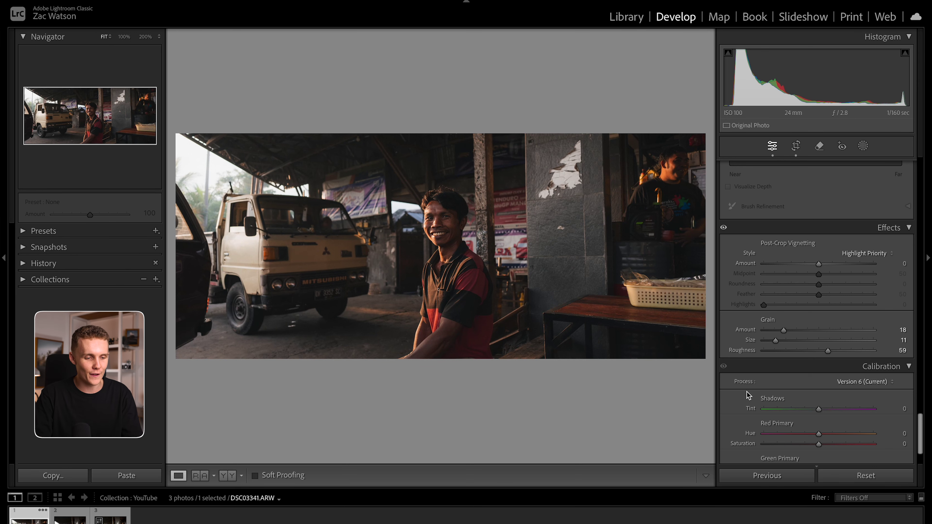
Step: Set the Blue Primary calibration to Hue −12 and Saturation +12
scroll(747, 395, "down", 3)
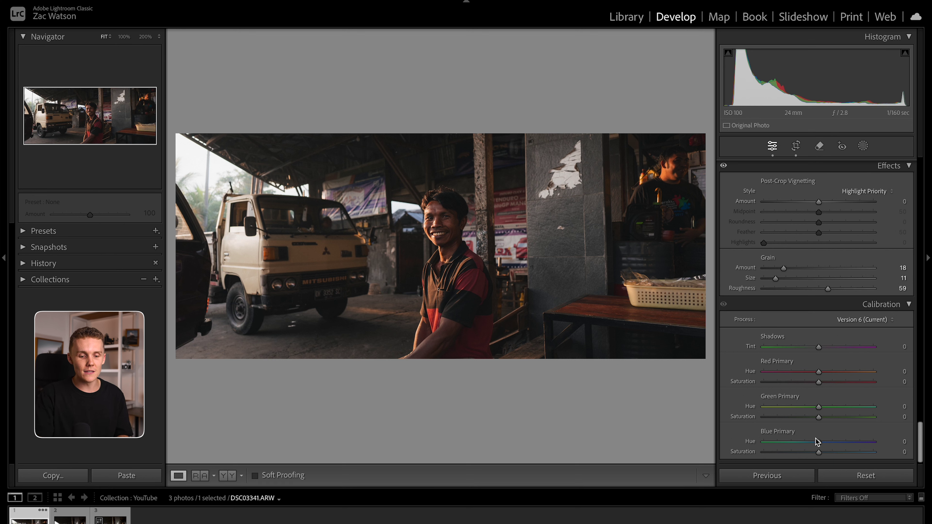
left_click_drag(818, 443, 913, 441)
double_click(838, 443)
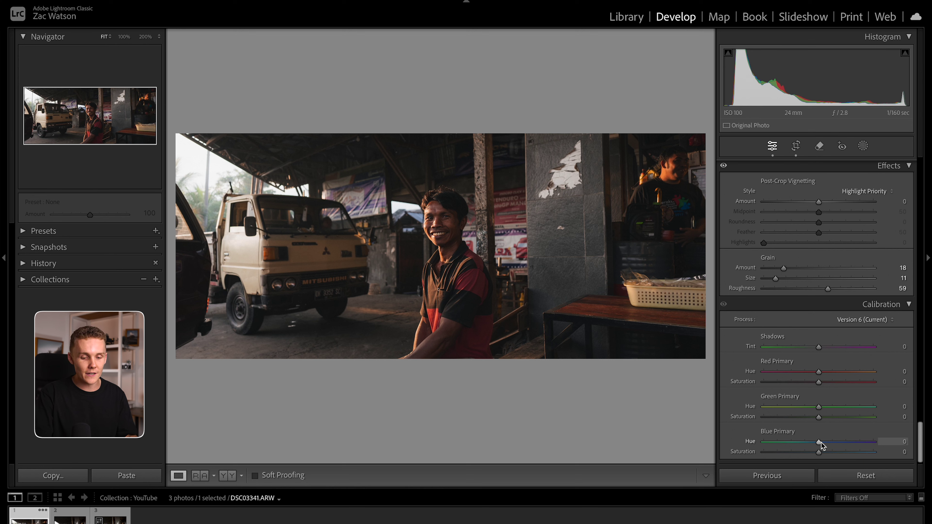
mouse_move(820, 442)
left_mouse_down()
mouse_move(792, 444)
mouse_move(872, 445)
mouse_move(795, 447)
mouse_move(871, 445)
mouse_move(809, 458)
mouse_move(865, 456)
mouse_move(791, 461)
mouse_move(844, 459)
mouse_move(824, 458)
left_mouse_up()
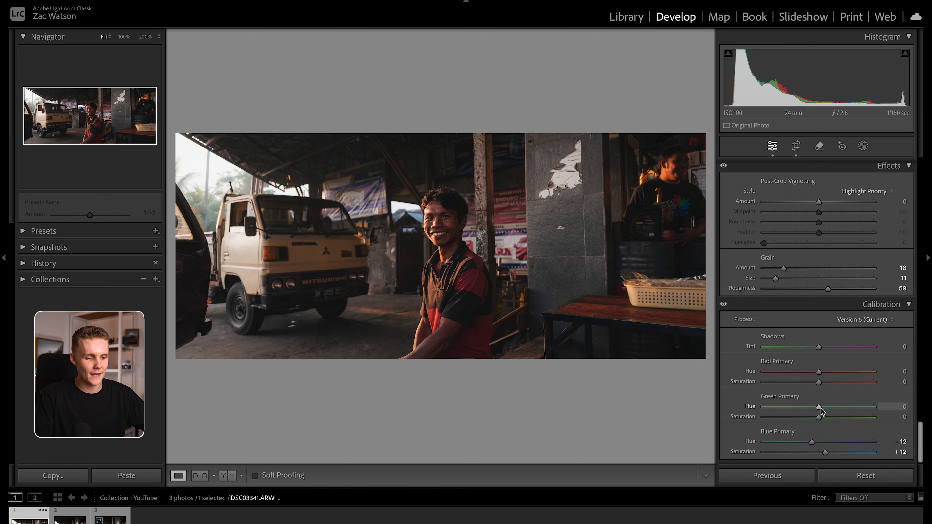
Step: Calibrate the Green Primary to Hue +7 and Saturation +4 and the Shadows Tint to −5, leaving the Red Primary at 0
mouse_move(820, 408)
left_mouse_down()
mouse_move(764, 408)
mouse_move(847, 414)
mouse_move(777, 421)
mouse_move(887, 422)
mouse_move(822, 420)
left_mouse_up()
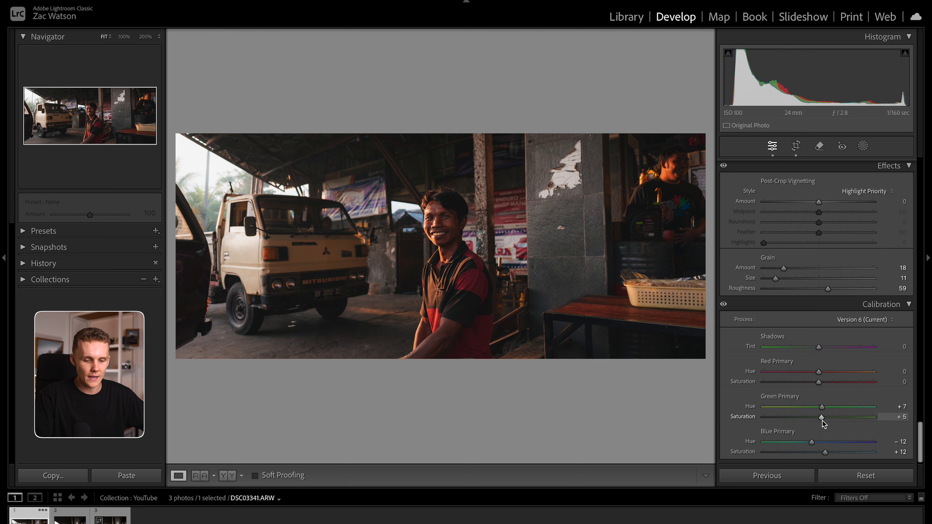
mouse_move(821, 373)
left_mouse_down()
mouse_move(769, 374)
mouse_move(864, 383)
mouse_move(818, 381)
left_mouse_up()
double_click(815, 372)
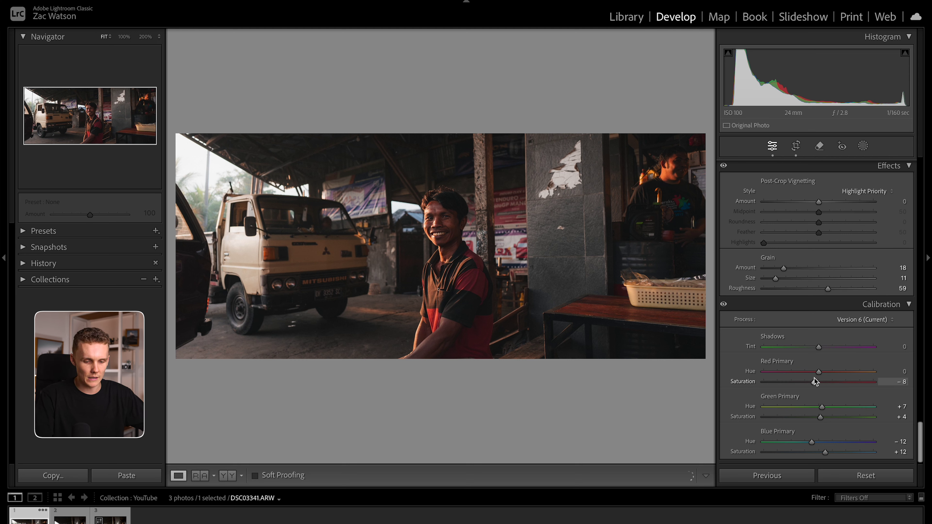
mouse_move(818, 347)
left_mouse_down()
mouse_move(809, 350)
mouse_move(822, 348)
mouse_move(817, 354)
left_mouse_up()
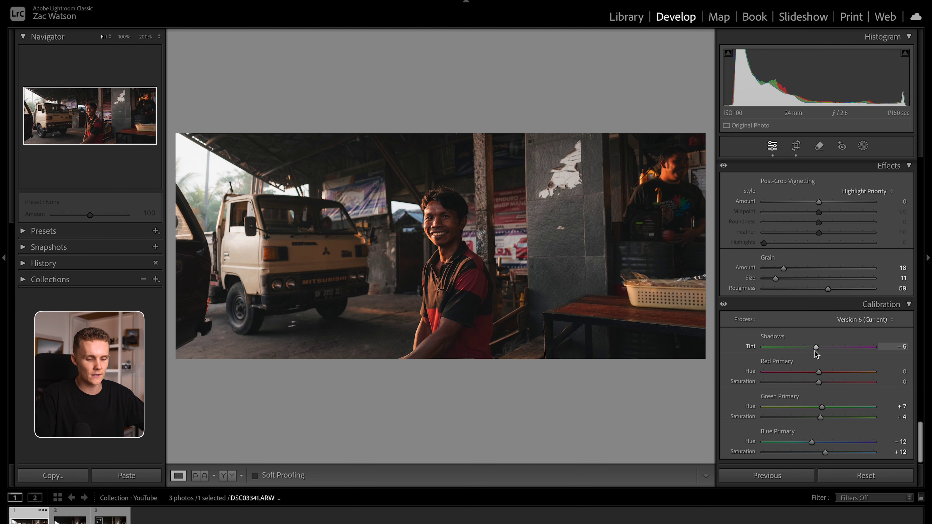
Step: Review the color adjustments and compare the edited photo with its unedited version
scroll(852, 310, "up", 15)
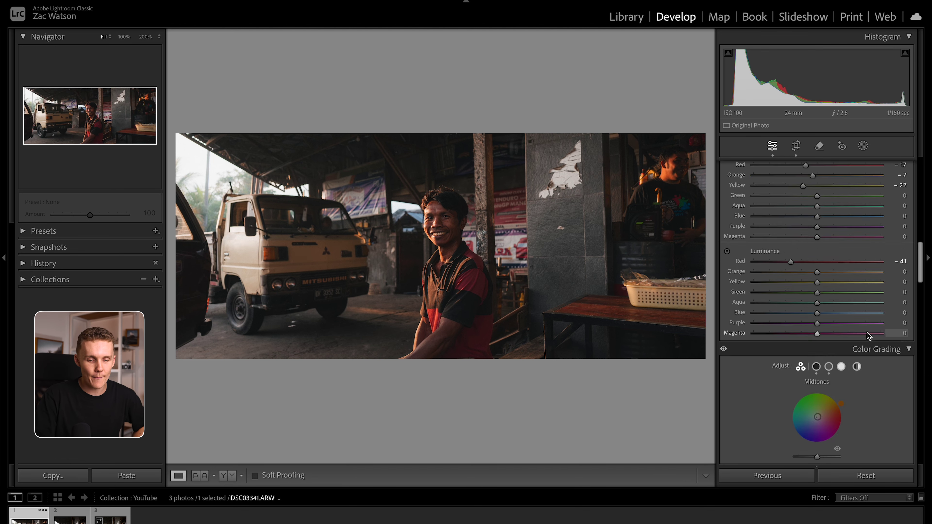
scroll(866, 331, "down", 5)
scroll(866, 331, "down", 8)
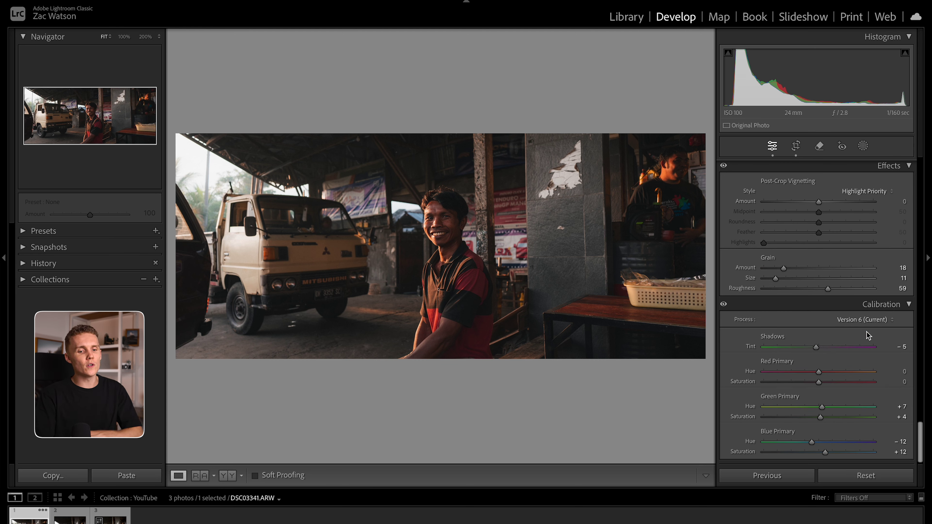
key("backslash")
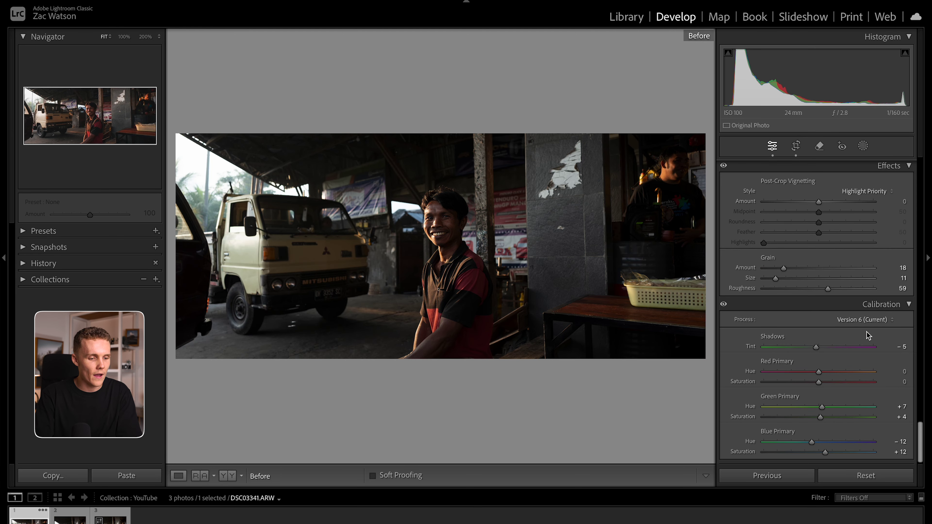
key("backslash")
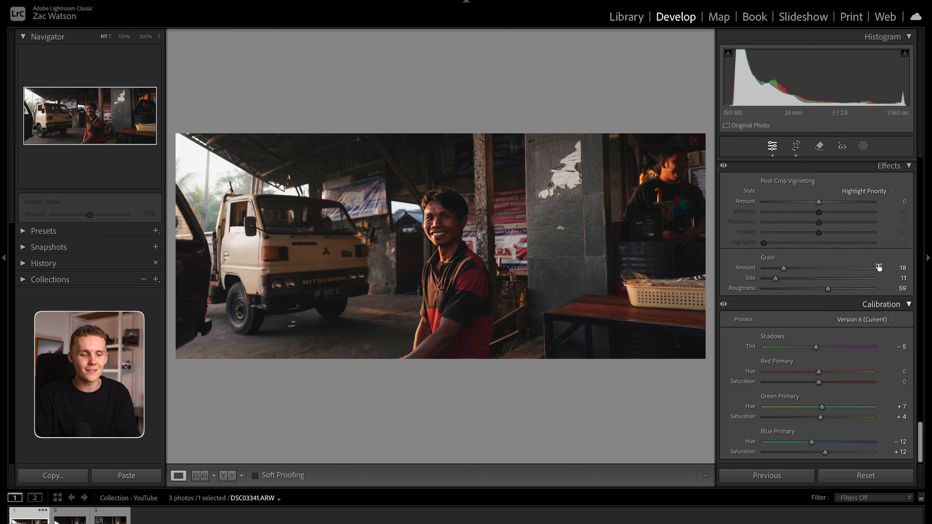
Step: Add a small radial gradient mask over the background man's face and upper body, and check its overlay
scroll(877, 261, "up", 20)
scroll(877, 257, "up", 2)
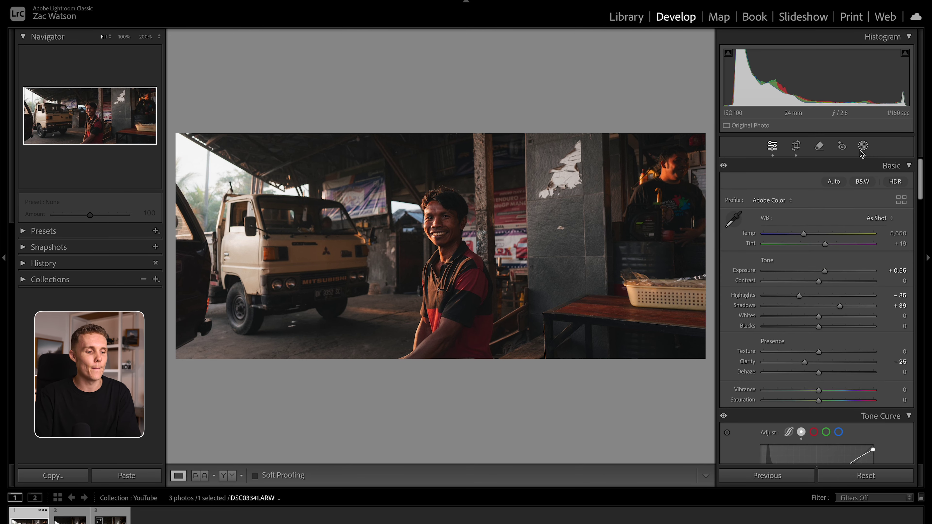
left_click(863, 145)
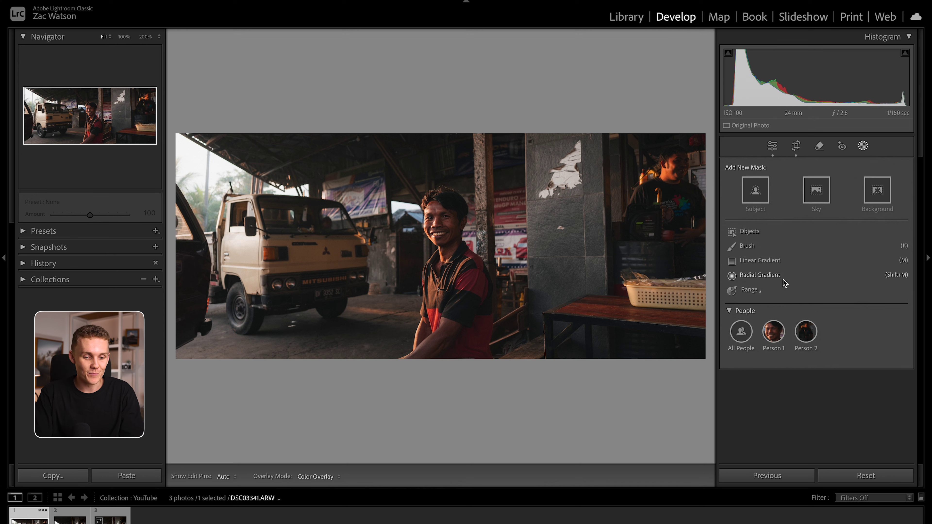
left_click(758, 275)
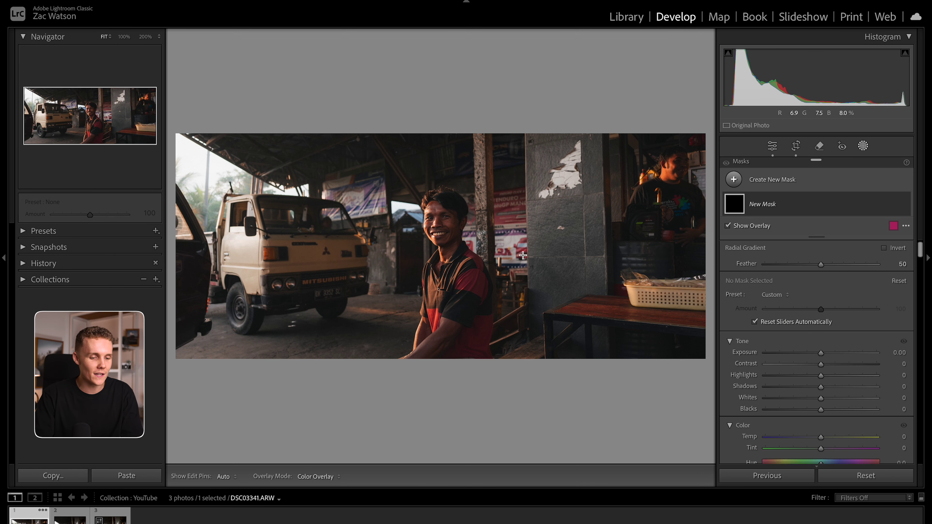
left_click_drag(659, 166, 702, 220)
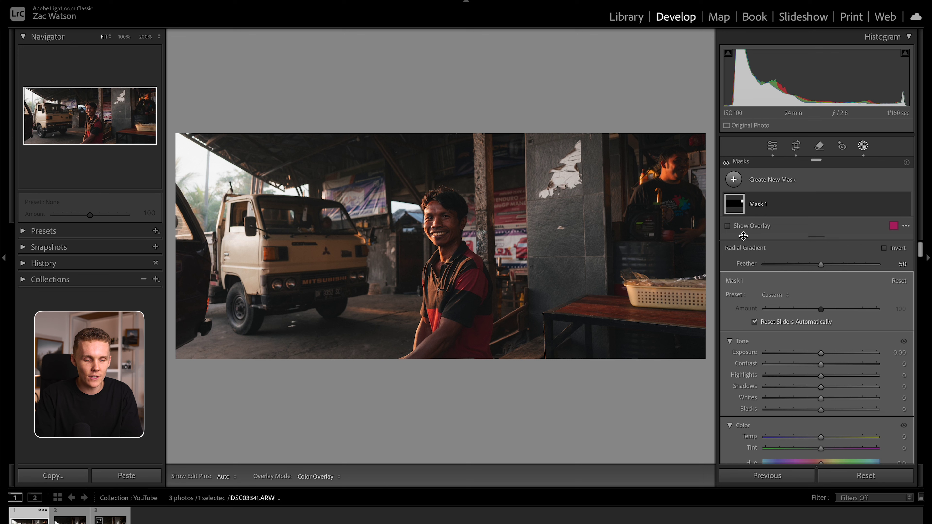
left_click(732, 226)
key("o")
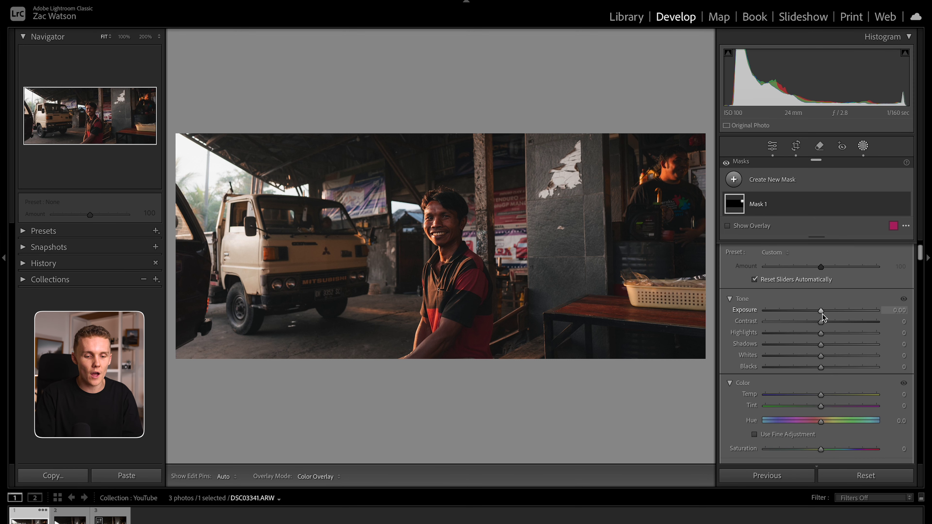
Step: Subdue the background man's mask with Exposure −0.50, Saturation −18 and Highlights −2
left_click_drag(821, 313, 815, 313)
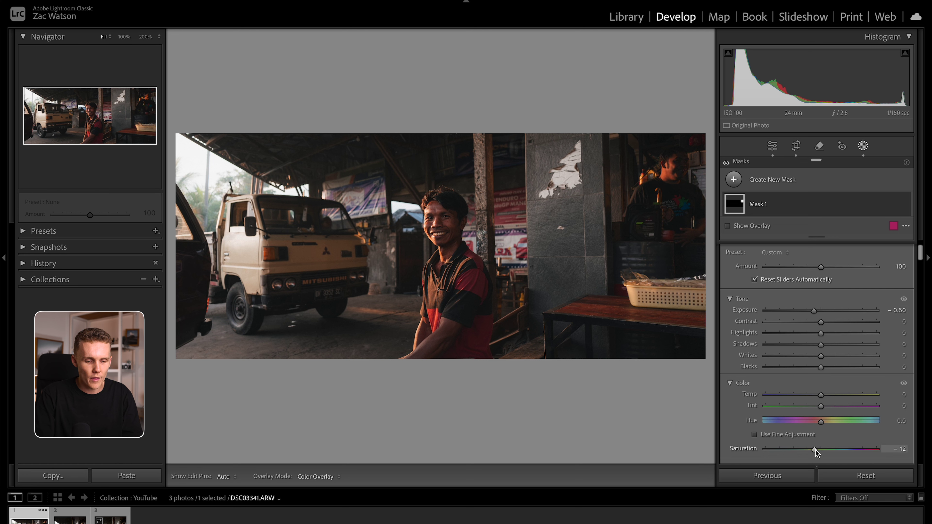
left_click_drag(814, 449, 811, 450)
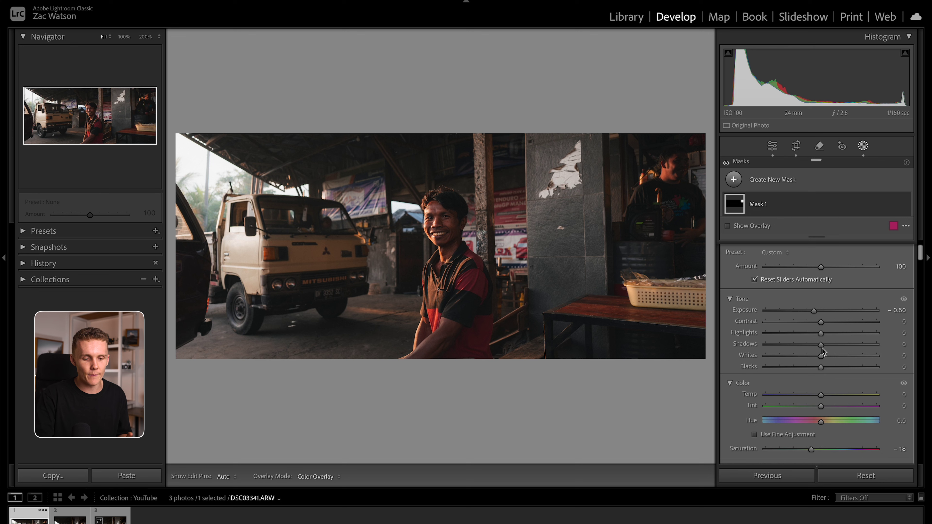
left_click_drag(822, 332, 819, 334)
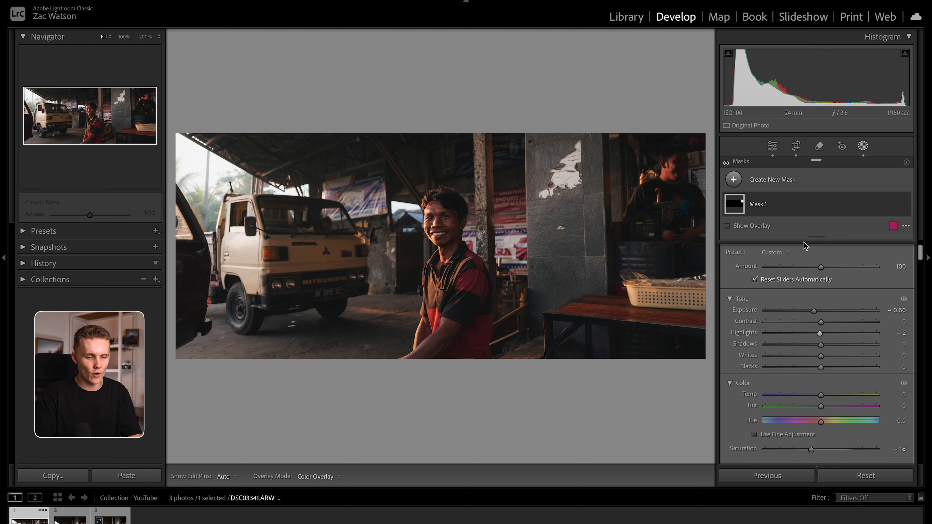
Step: Add a large radial gradient mask centered on the smiling man and invert it to cover the photo's edges
left_click(771, 179)
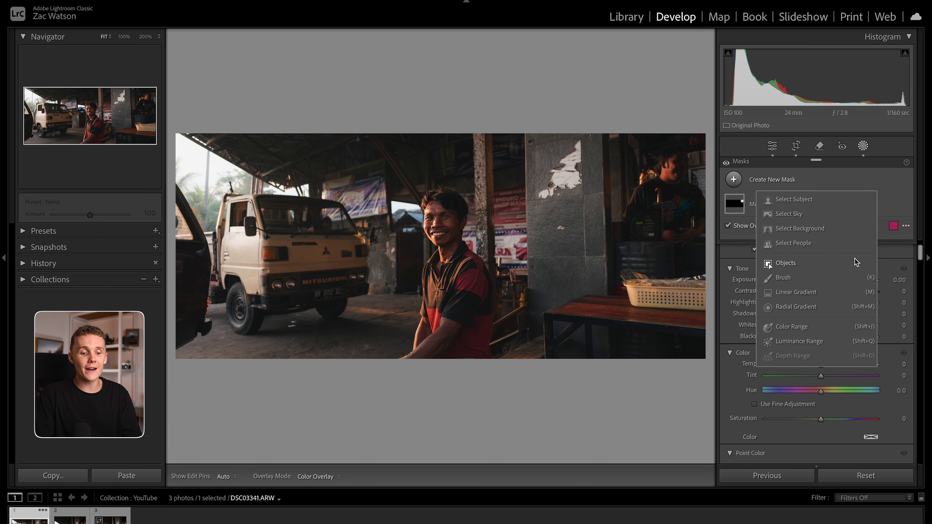
left_click(795, 305)
left_click_drag(413, 231, 706, 400)
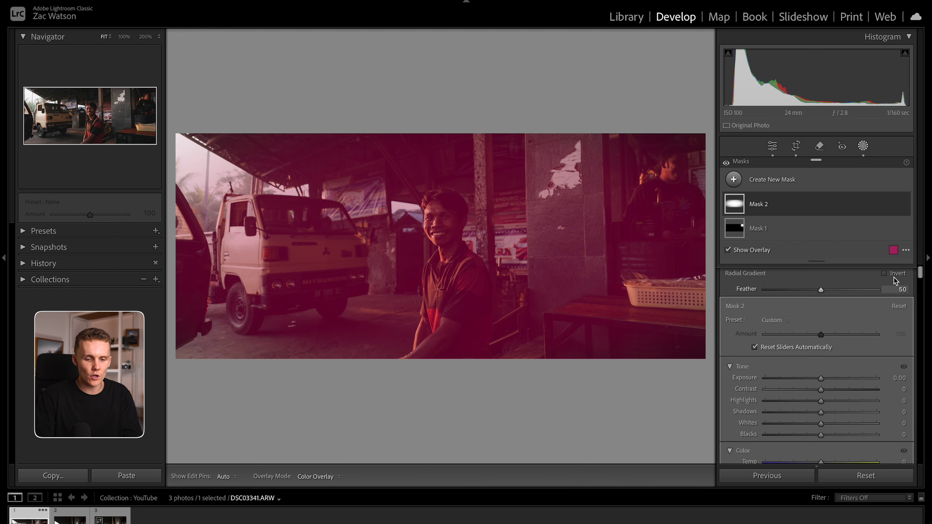
left_click(894, 273)
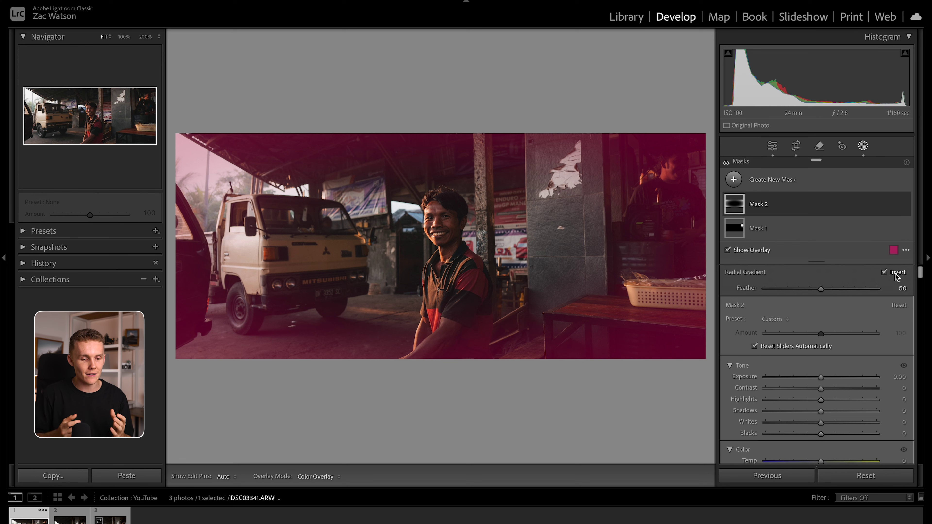
Step: Darken the inverted edge mask to Exposure −1.02, and compare the photo with the mask hidden and shown
left_click_drag(819, 379, 805, 386)
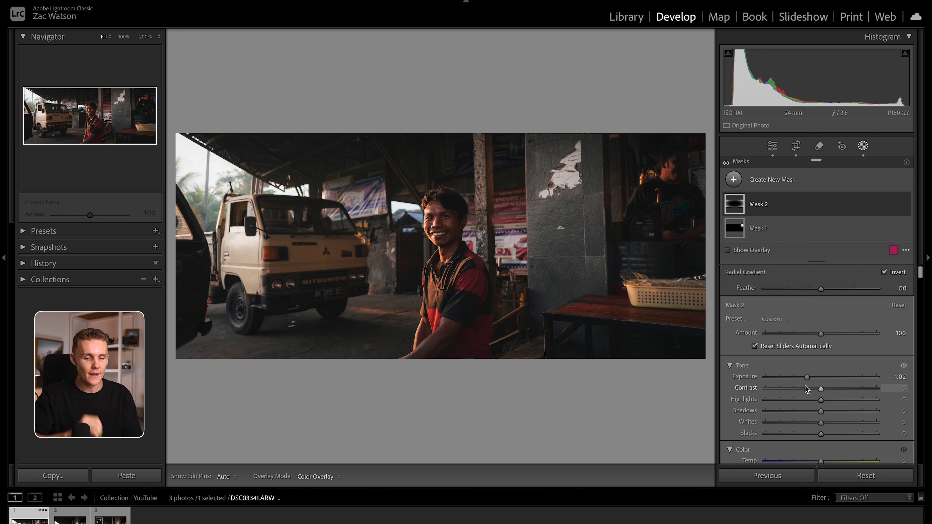
left_click(904, 204)
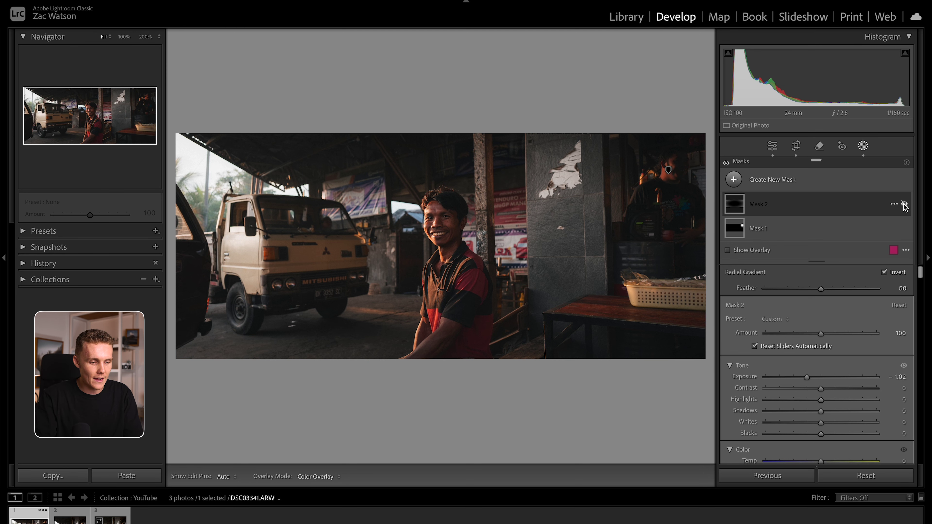
left_click(904, 205)
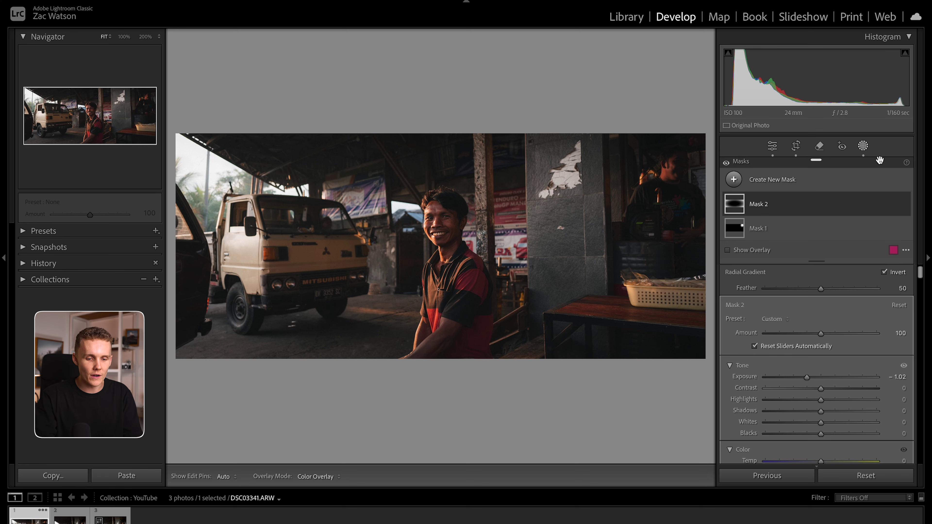
Step: Add a third radial gradient mask, a wide tilted ellipse over the sky and truck in the photo's upper-left area
left_click(747, 186)
left_click(794, 313)
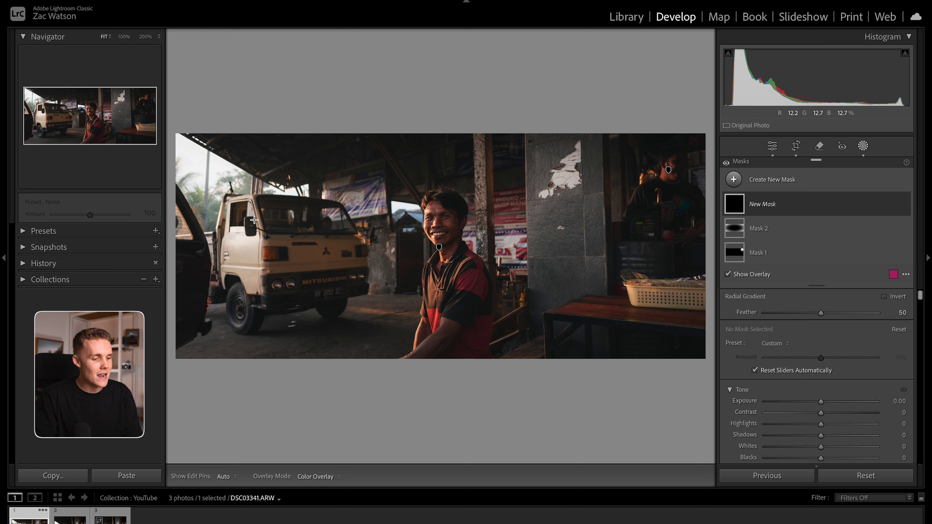
left_click_drag(217, 194, 302, 237)
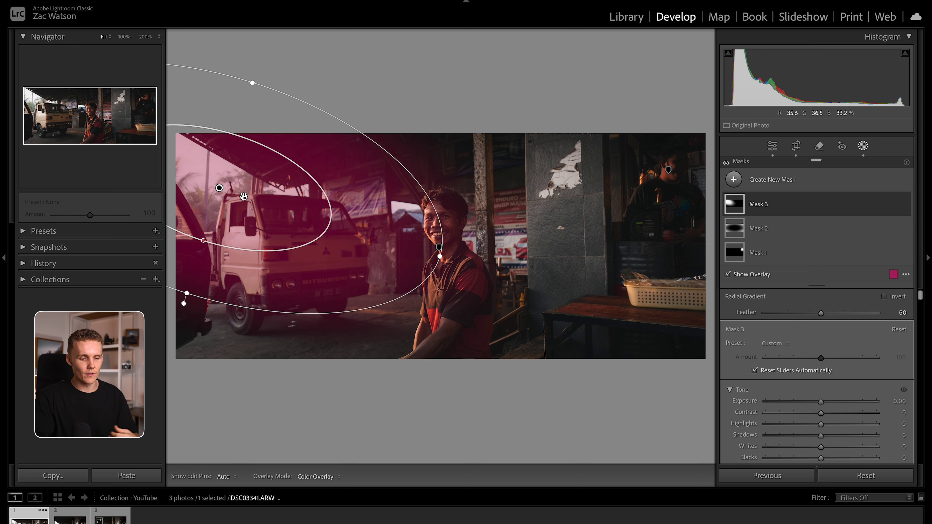
Step: Intersect the sky-and-truck mask with a luminance range of 1/26 to 100/100, excluding the darkest tones
left_click(893, 204)
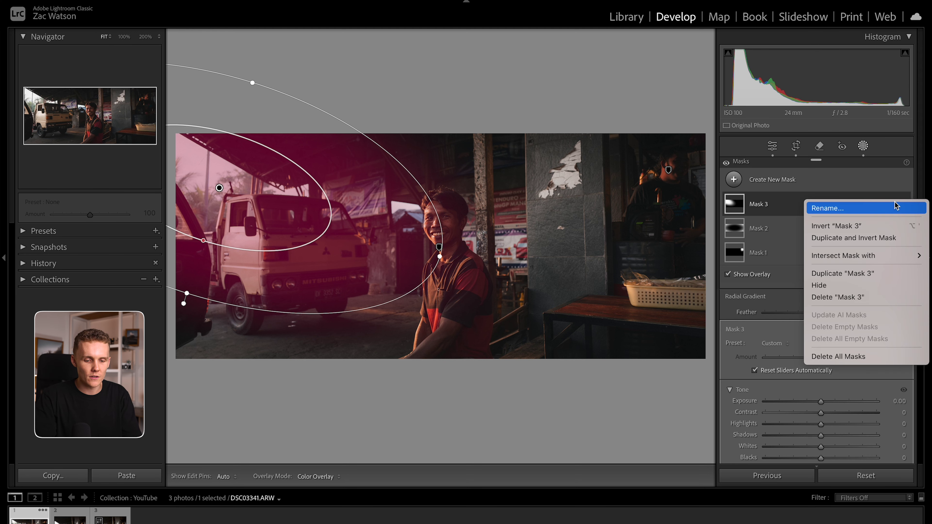
mouse_move(855, 260)
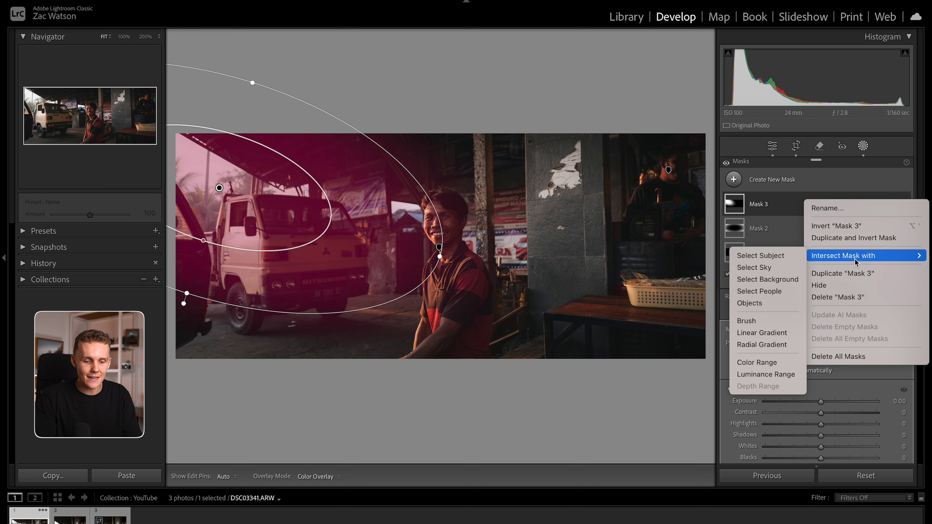
left_click(757, 373)
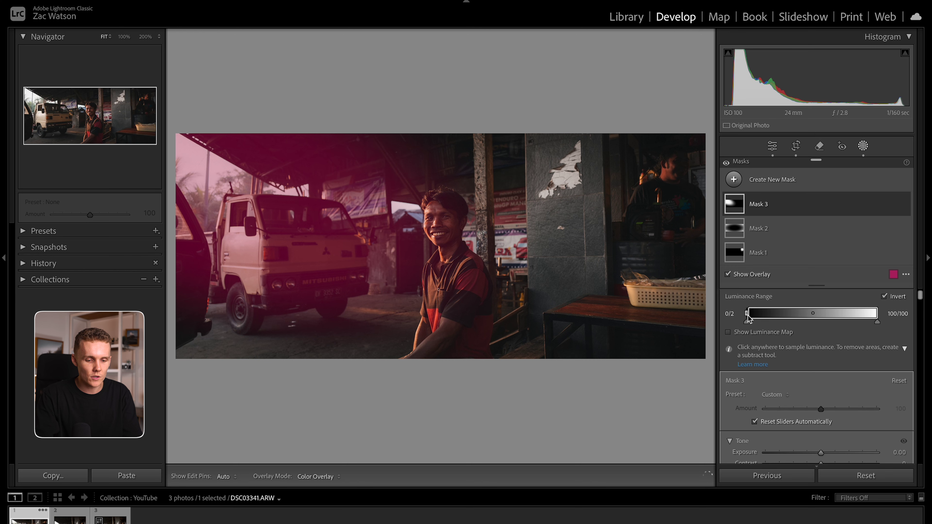
left_click_drag(778, 316, 781, 317)
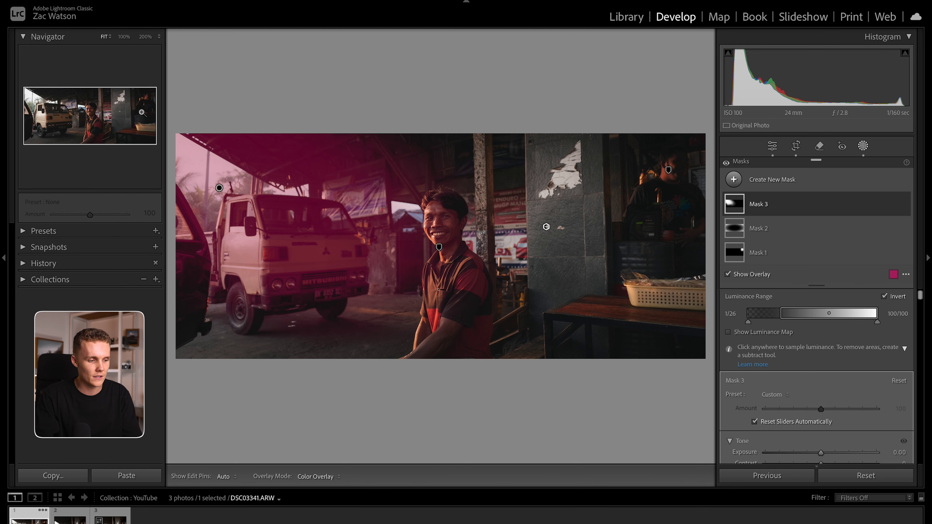
Step: Tighten the sky-and-truck mask's luminance range to 71/89–100/100, checking the dark car door up close, and hide the overlay
left_click(29, 118)
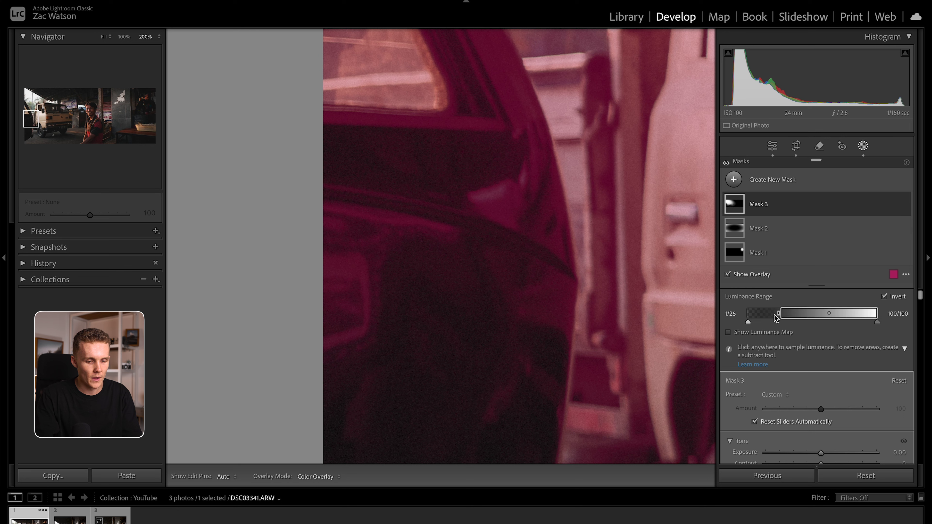
left_click_drag(778, 317, 849, 319)
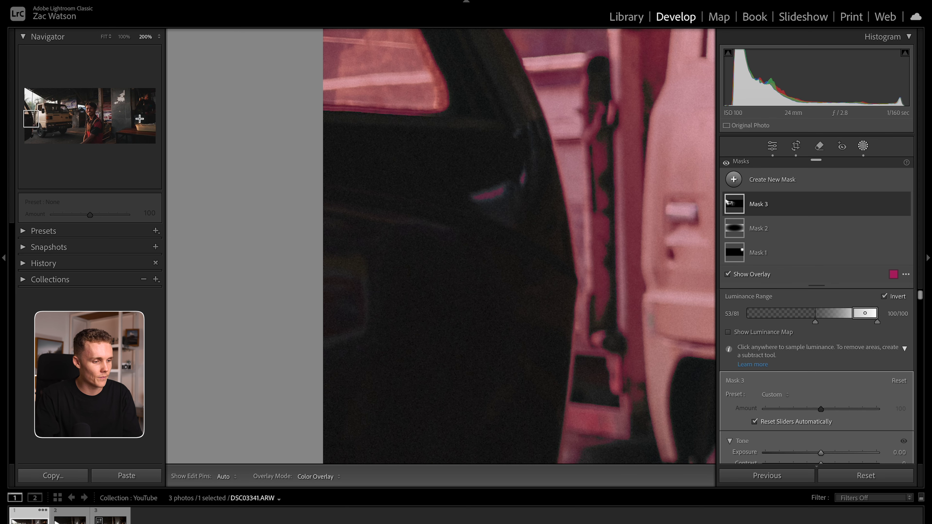
key("z")
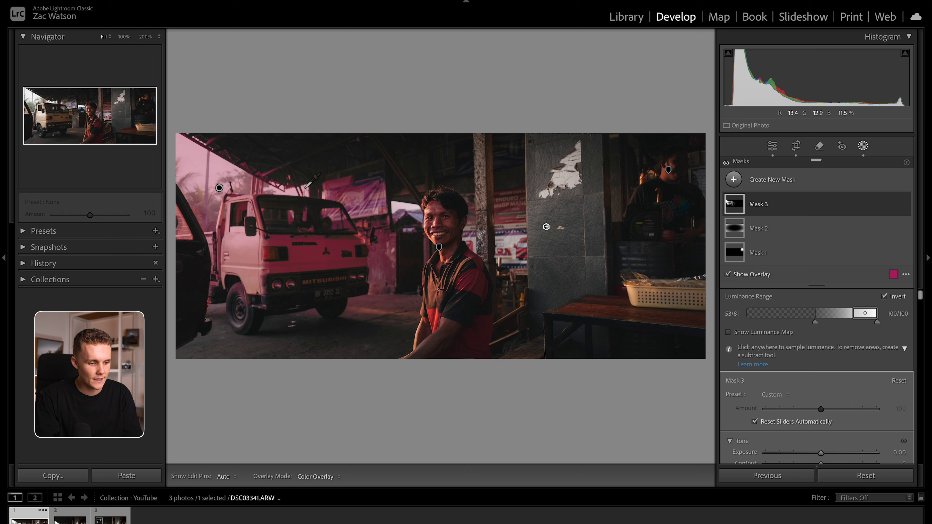
mouse_move(851, 316)
left_mouse_down()
mouse_move(875, 318)
mouse_move(826, 324)
mouse_move(842, 331)
left_mouse_up()
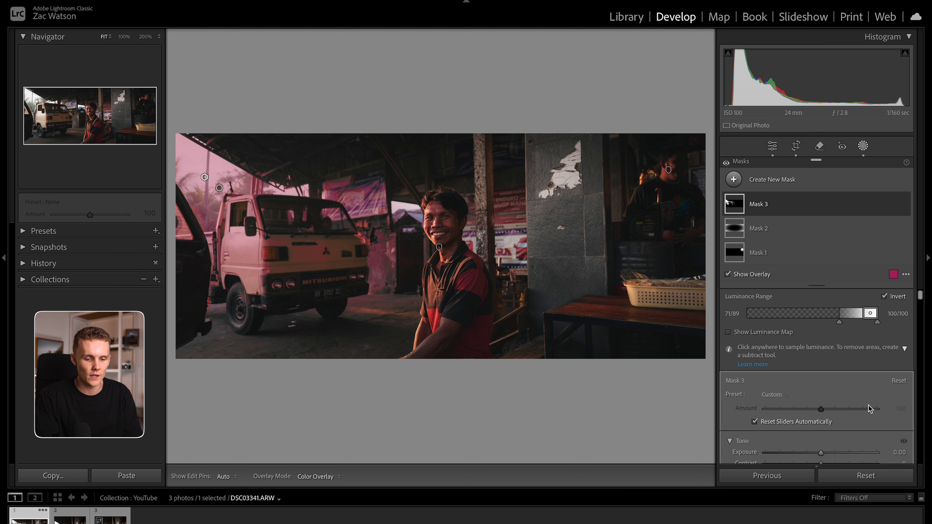
key("o")
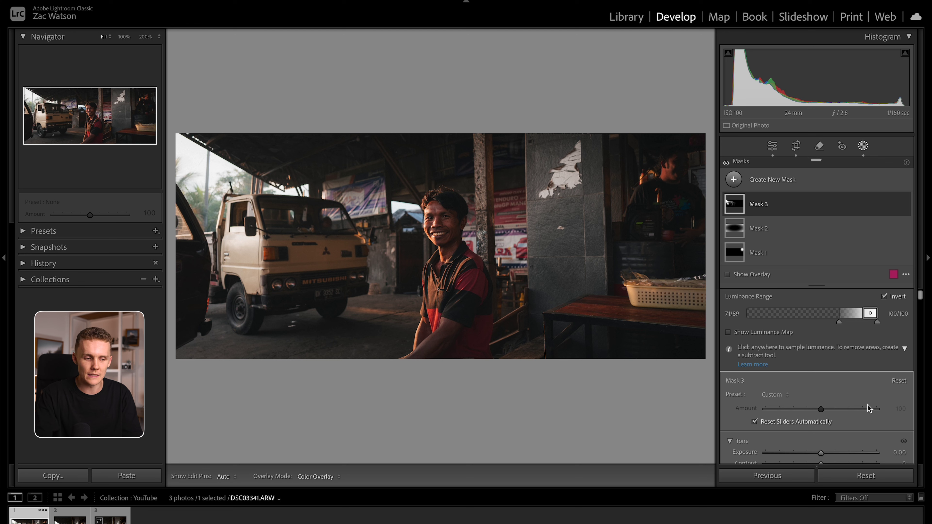
Step: Set the sky-and-truck mask to Exposure 0.23, Dehaze −20 and Clarity −8, and compare the photo with it hidden and shown
scroll(821, 437, "down", 3)
left_click_drag(821, 405, 823, 405)
scroll(824, 405, "down", 10)
scroll(813, 393, "down", 8)
mouse_move(821, 354)
left_mouse_down()
mouse_move(810, 359)
mouse_move(818, 346)
left_mouse_up()
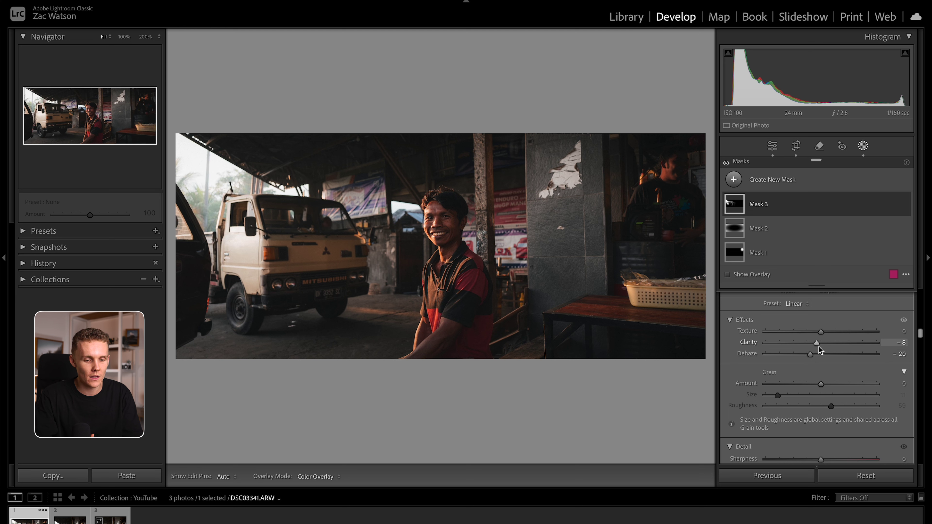
left_click(903, 204)
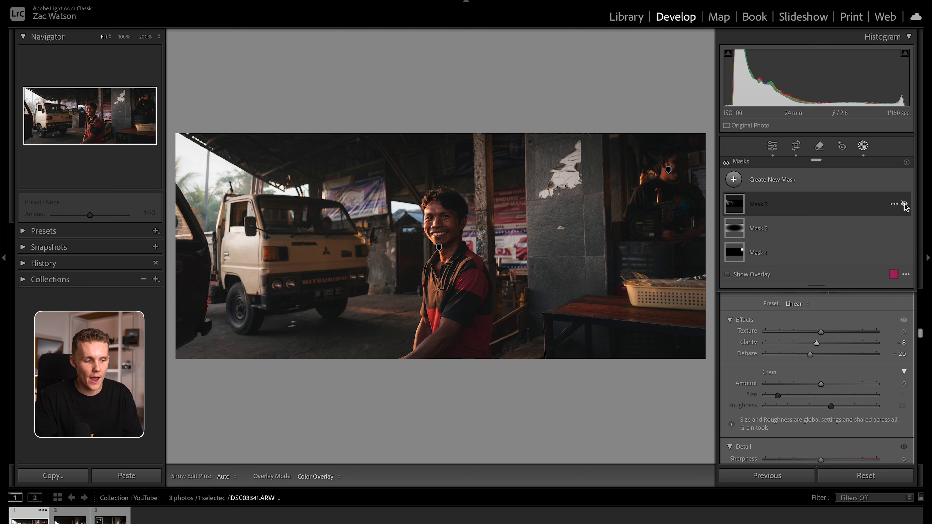
left_click(903, 204)
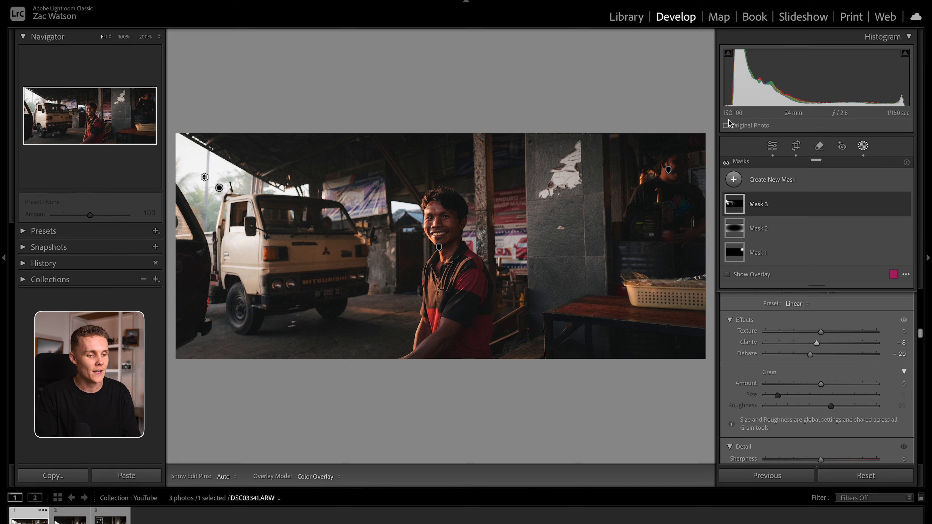
Step: Intersect Mask 3 with a non-inverted brush, paint the truck's cab and front out of the mask, and hide the overlay
left_click(861, 149)
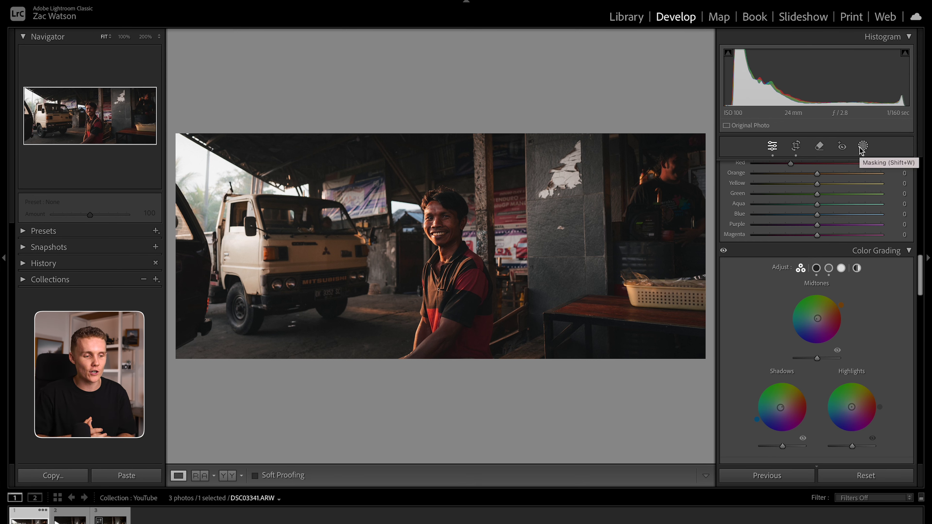
left_click(862, 146)
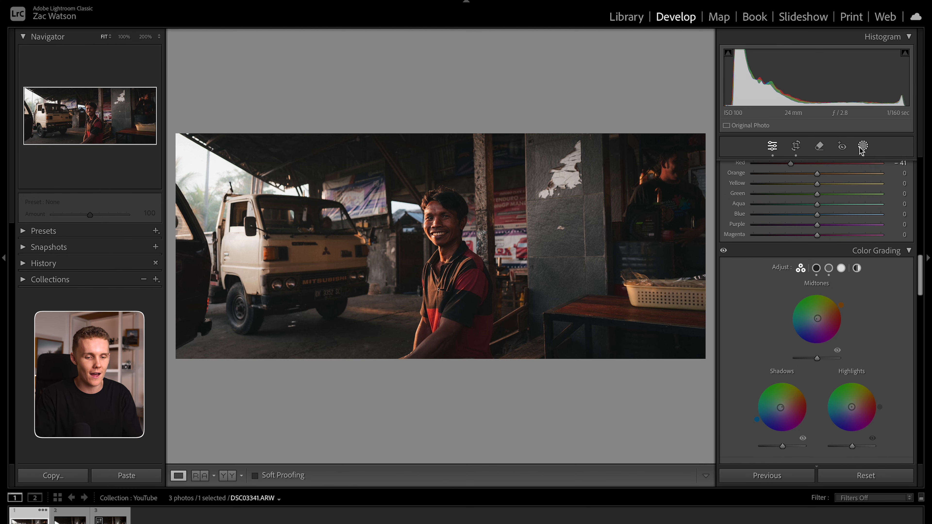
left_click(803, 213)
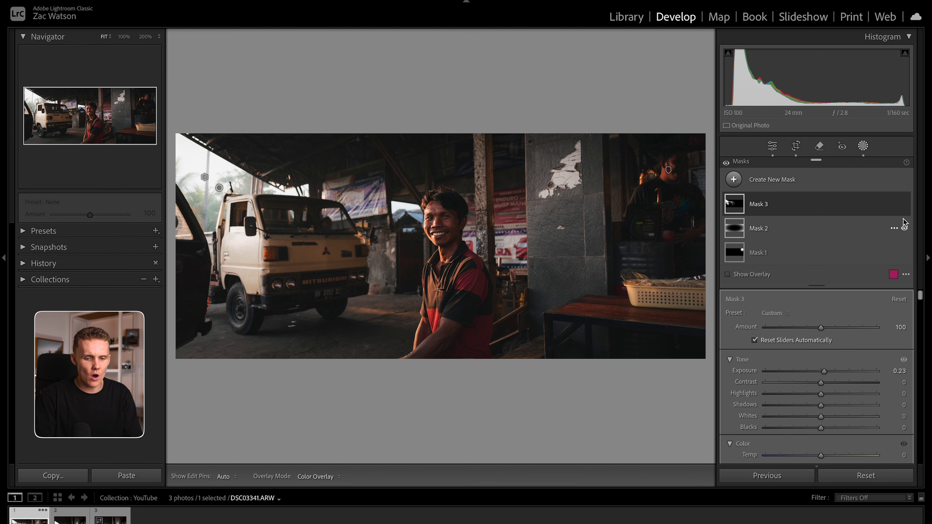
left_click(893, 204)
mouse_move(882, 268)
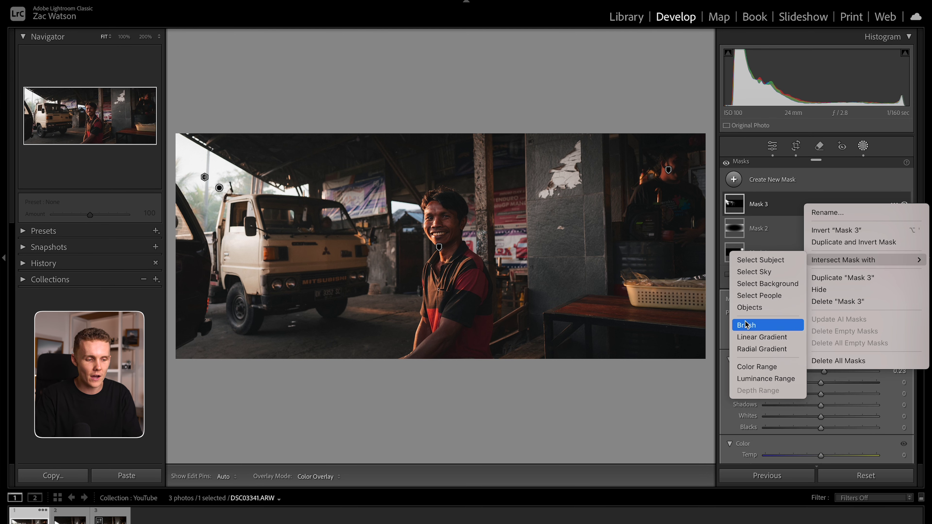
left_click(748, 325)
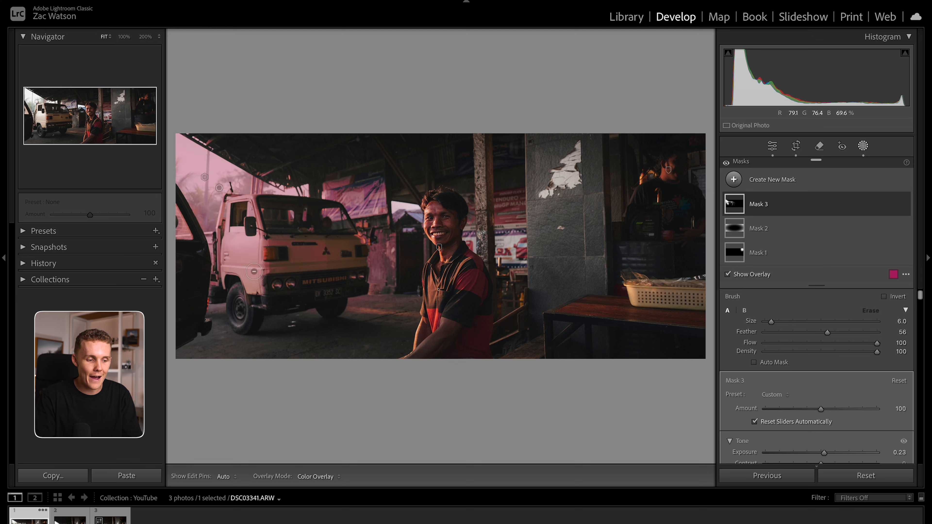
key("h")
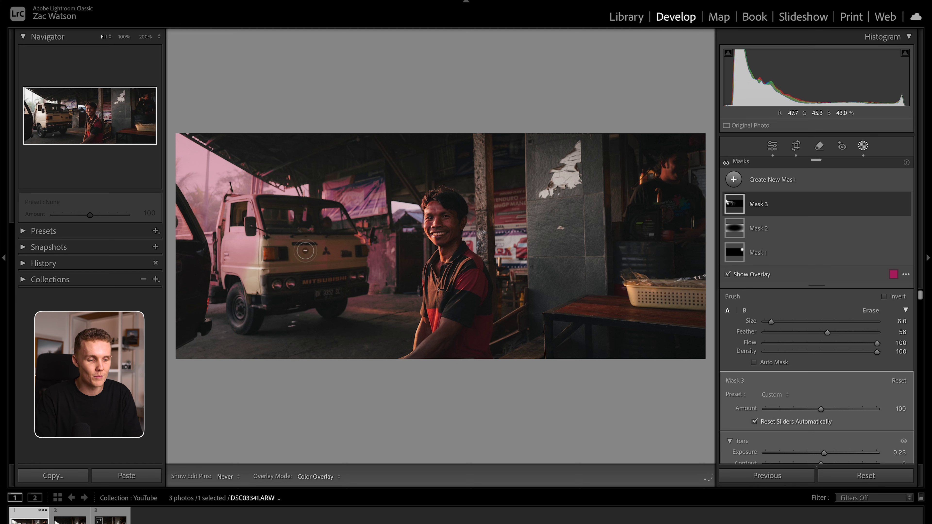
mouse_move(293, 233)
left_mouse_down()
mouse_move(250, 227)
mouse_move(241, 286)
left_mouse_up()
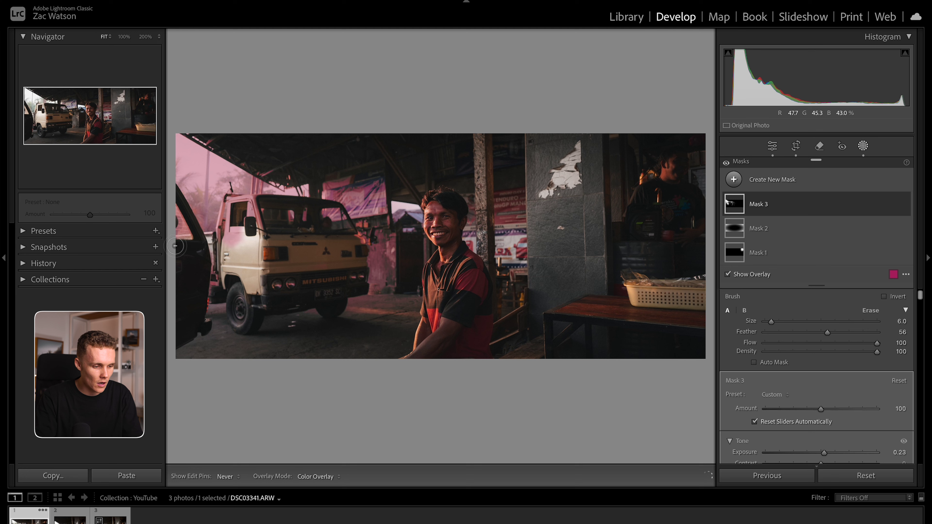
key("h")
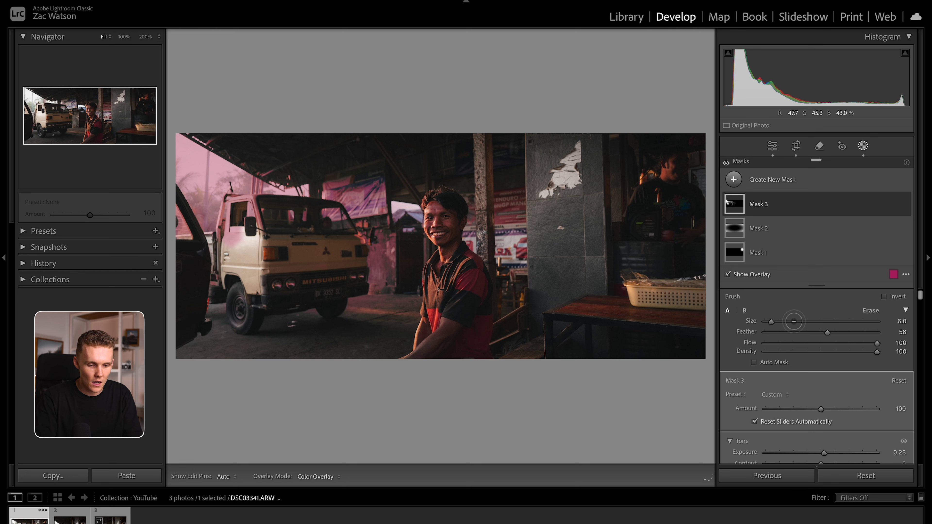
key("h")
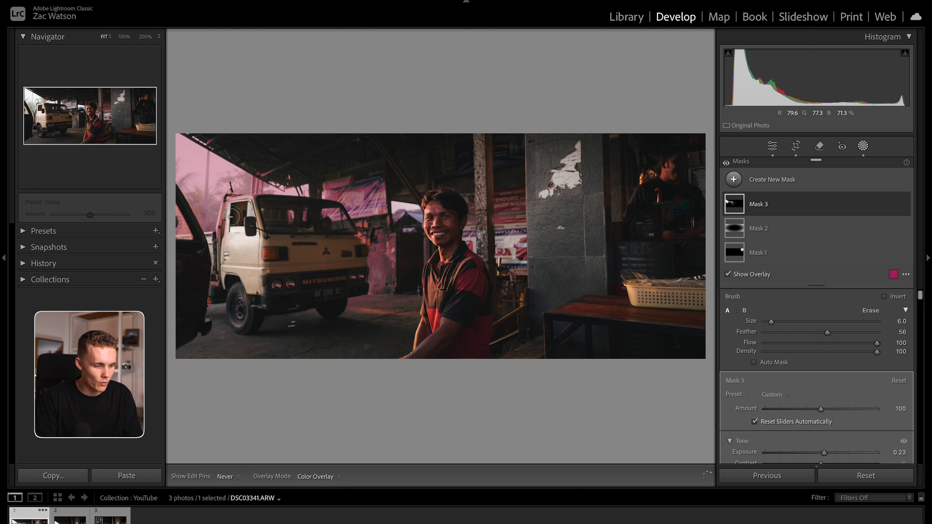
key("h")
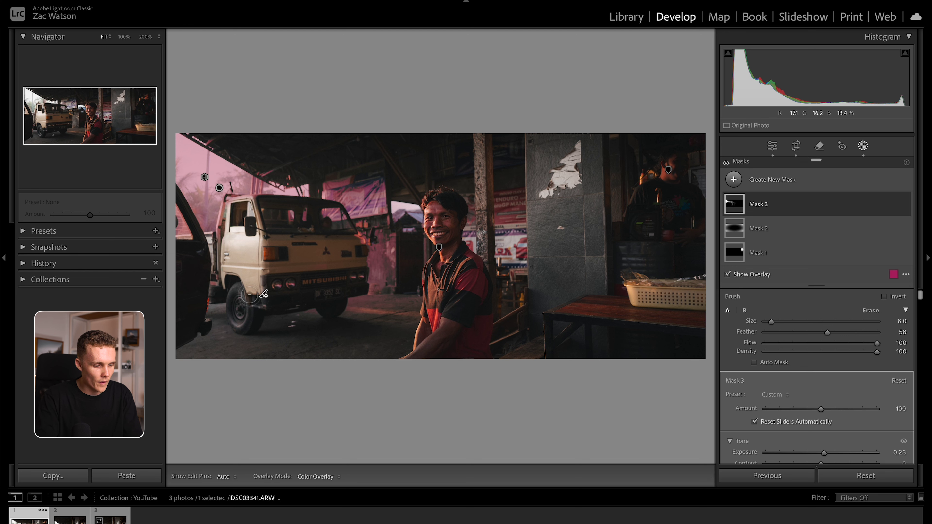
key("o")
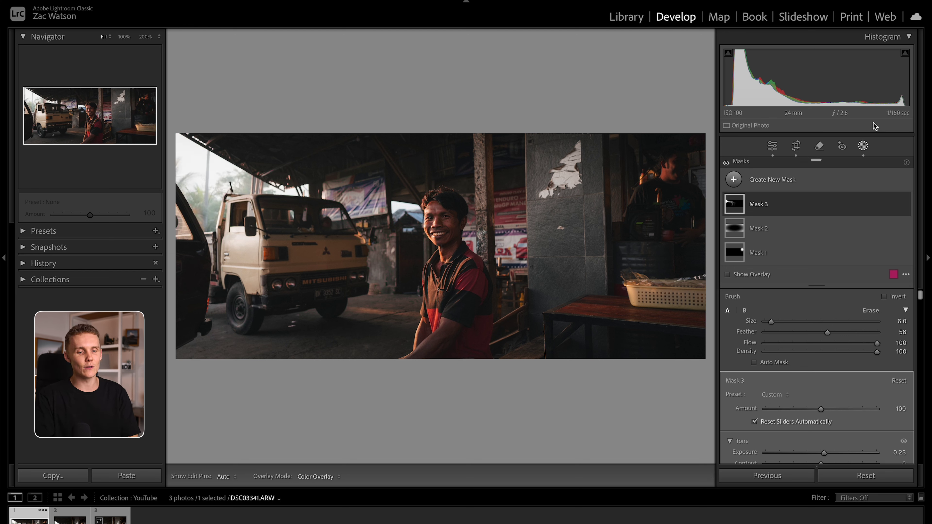
Step: Add a linear gradient mask running from the photo's right edge to the smiling man, and darken it to Exposure −0.55
left_click(865, 147)
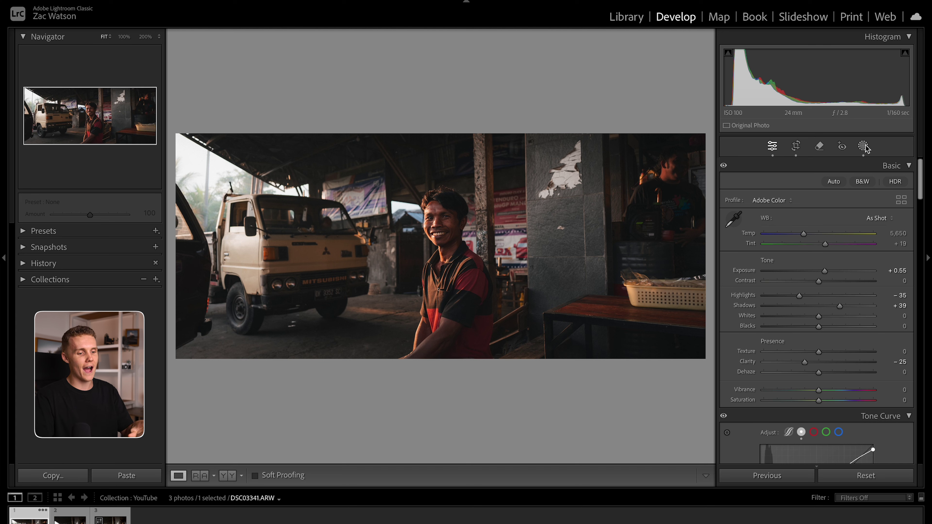
left_click(864, 147)
left_click(734, 179)
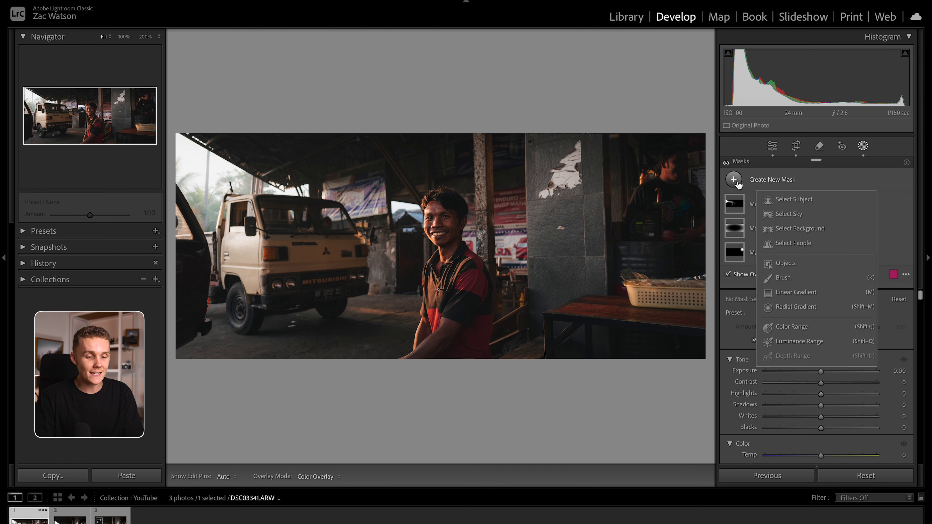
left_click(792, 292)
left_click_drag(695, 298, 444, 269)
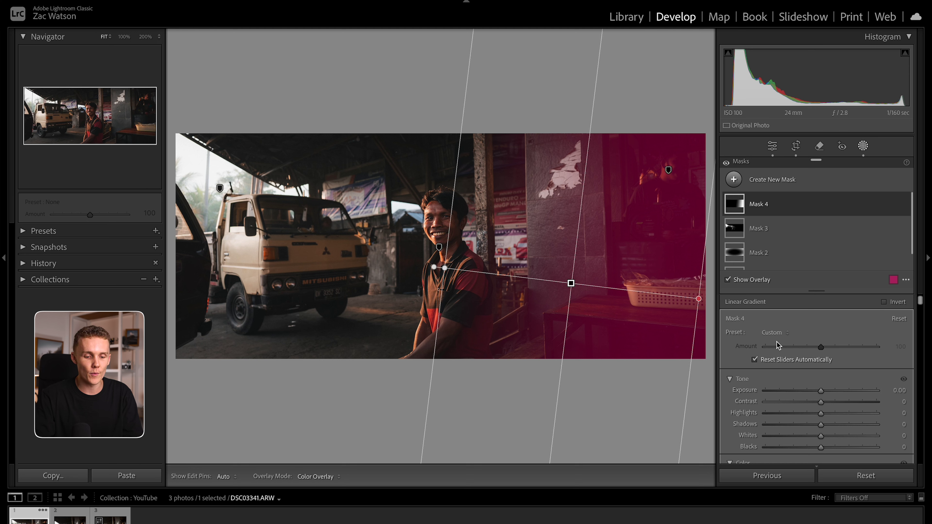
key("o")
left_click_drag(821, 391, 814, 392)
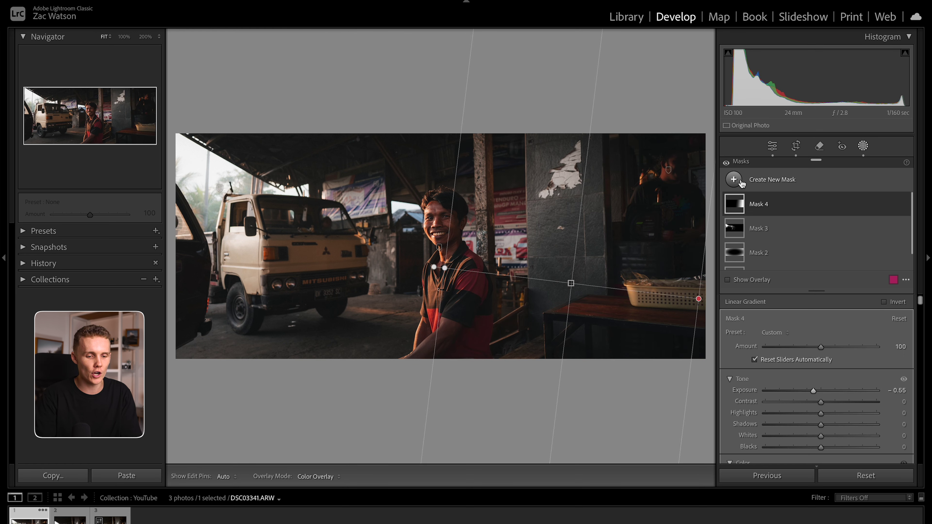
Step: Create a Select Subject mask of the smiling man and raise its Exposure to 0.18
left_click(733, 179)
left_click(801, 201)
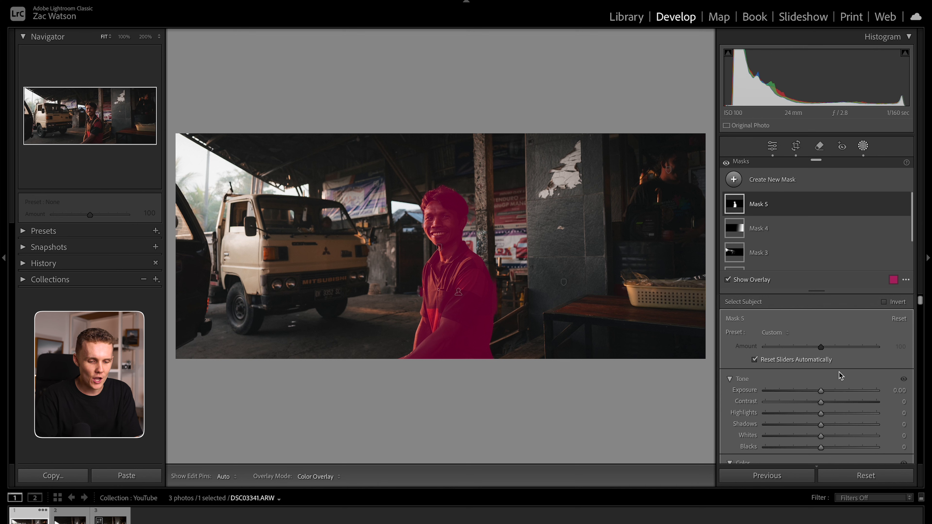
left_click_drag(821, 392, 838, 394)
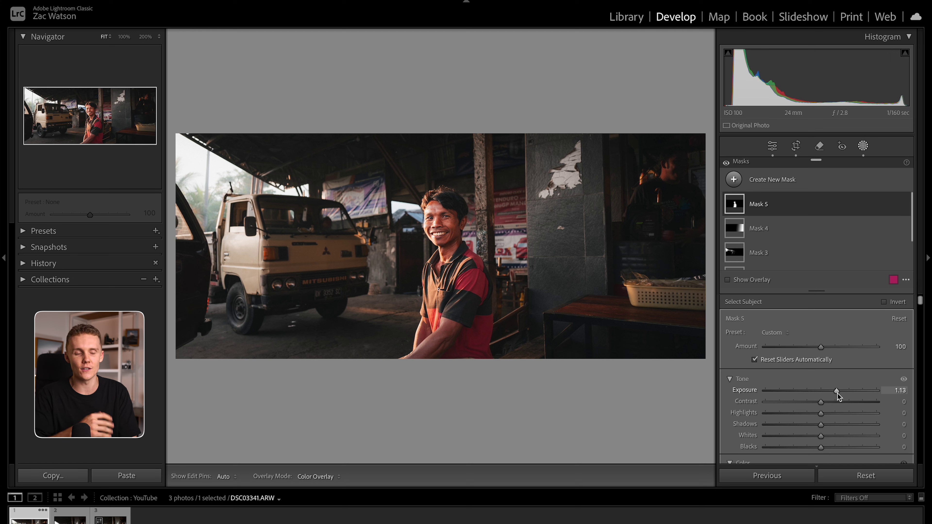
key("ctrl+z")
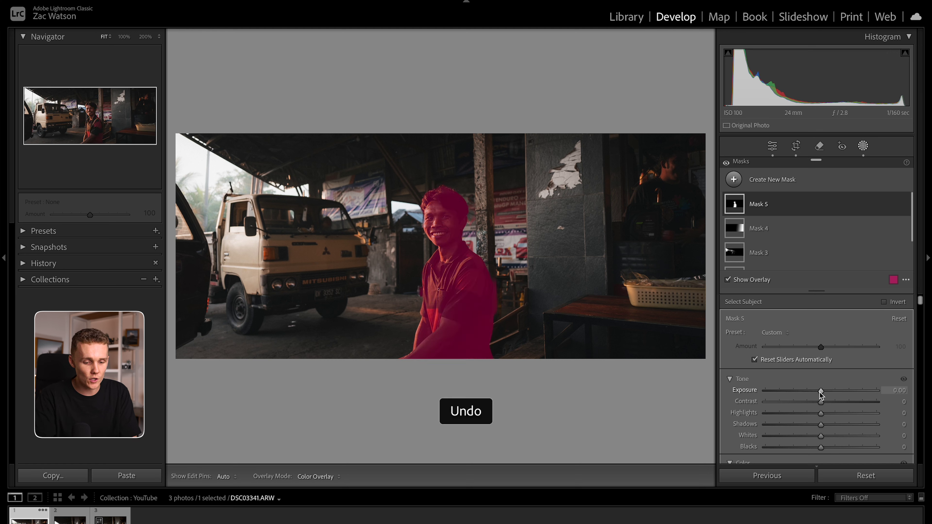
left_click_drag(820, 392, 824, 394)
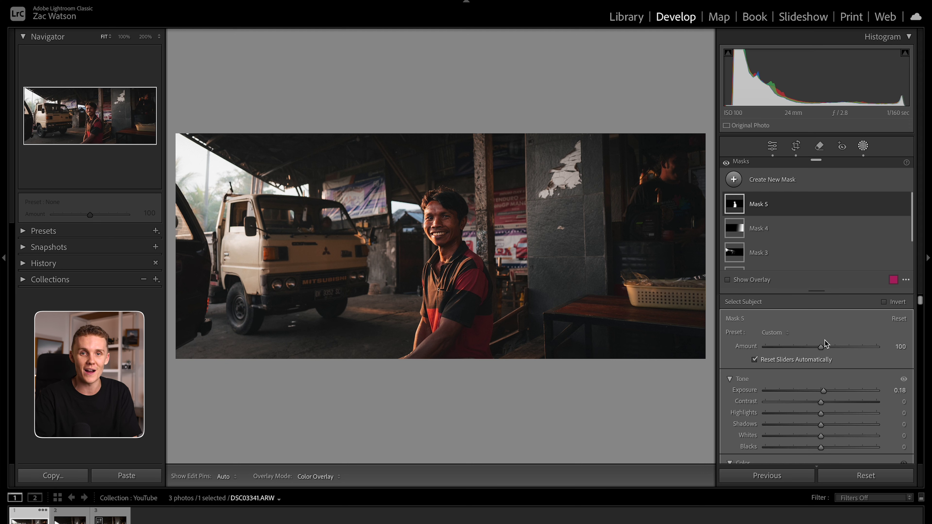
Step: Duplicate and invert the subject mask to cover the background, and intersect the inverted copy with a non-inverted brush
left_click(890, 204)
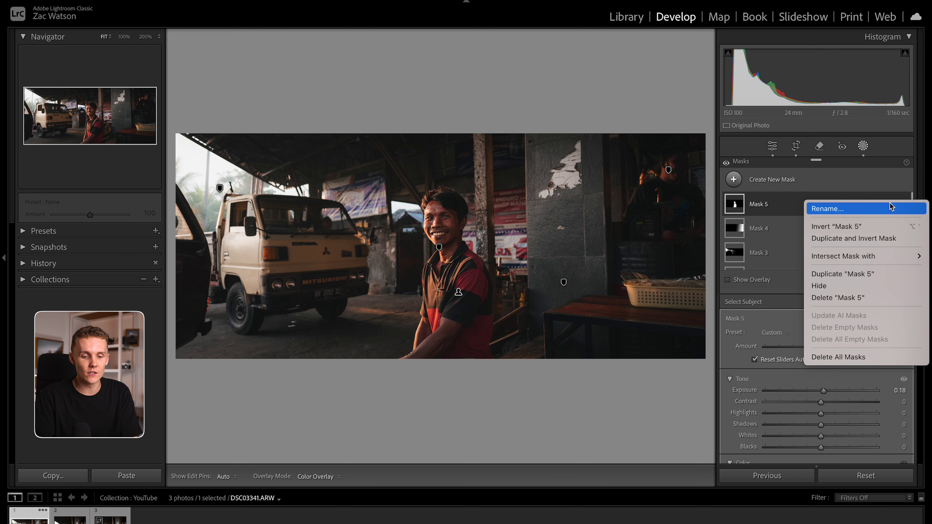
left_click(847, 238)
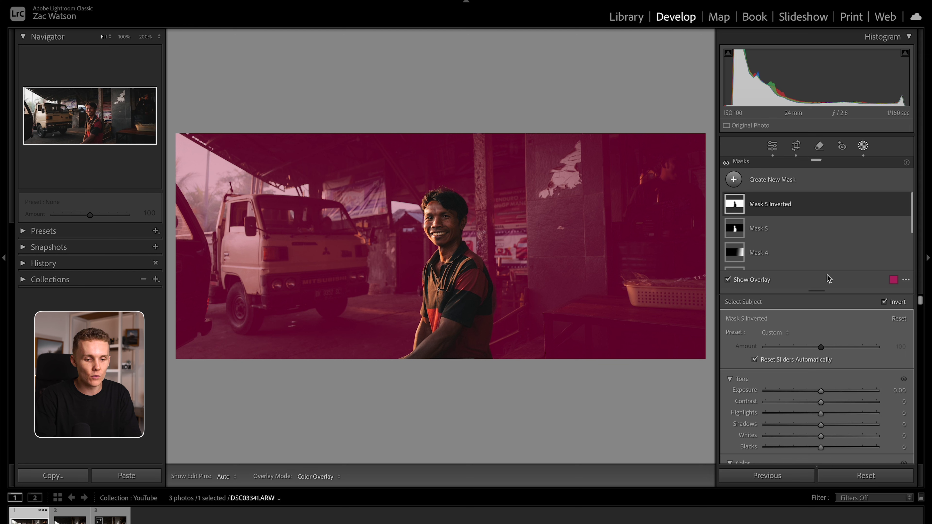
left_click(893, 204)
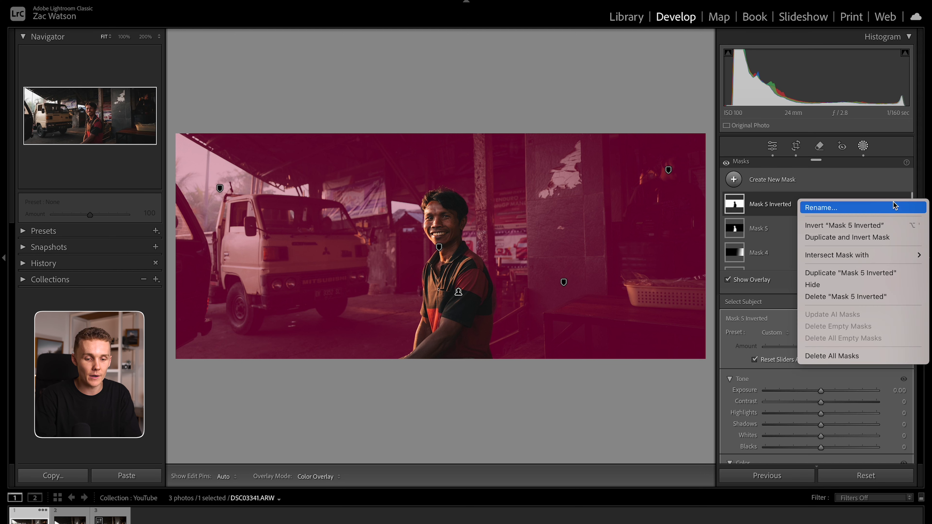
mouse_move(882, 256)
left_click(746, 320)
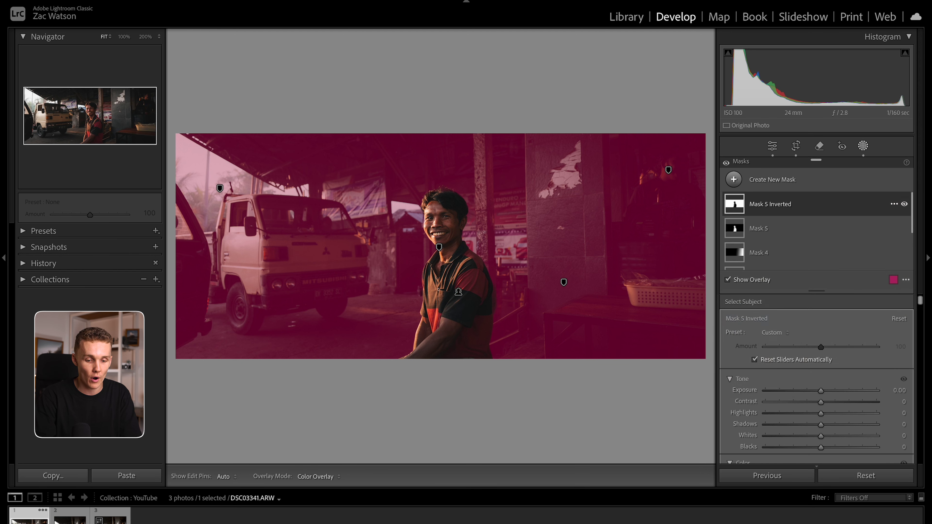
left_click(885, 303)
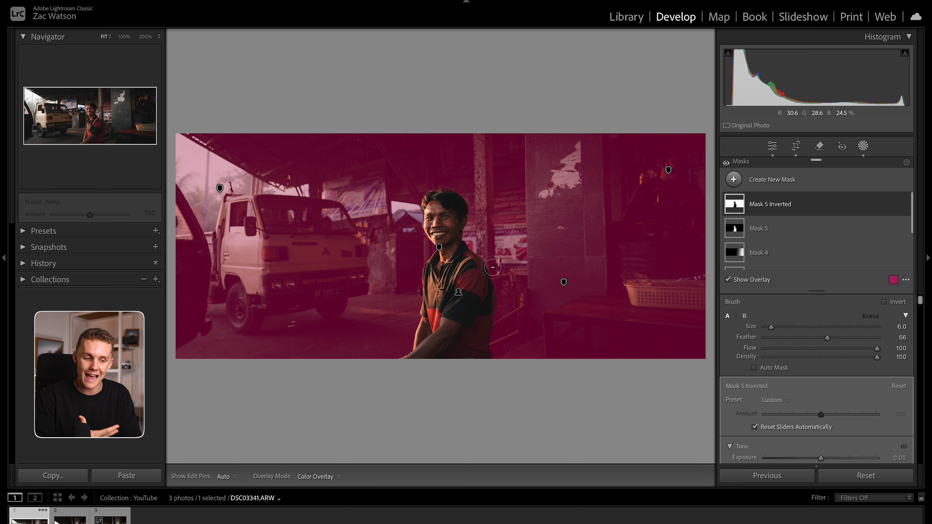
Step: Paint the bright sky and palm trees above the truck out of the Mask 5 Inverted mask
scroll(236, 239, "up", 3)
mouse_move(209, 210)
left_mouse_down()
mouse_move(178, 156)
mouse_move(220, 181)
mouse_move(297, 193)
left_mouse_up()
key("h")
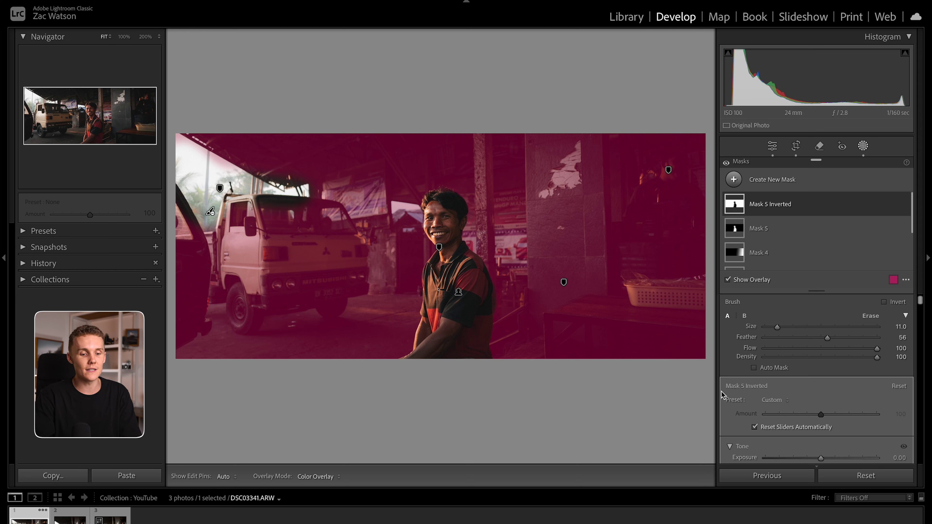
scroll(220, 187, "down", 5)
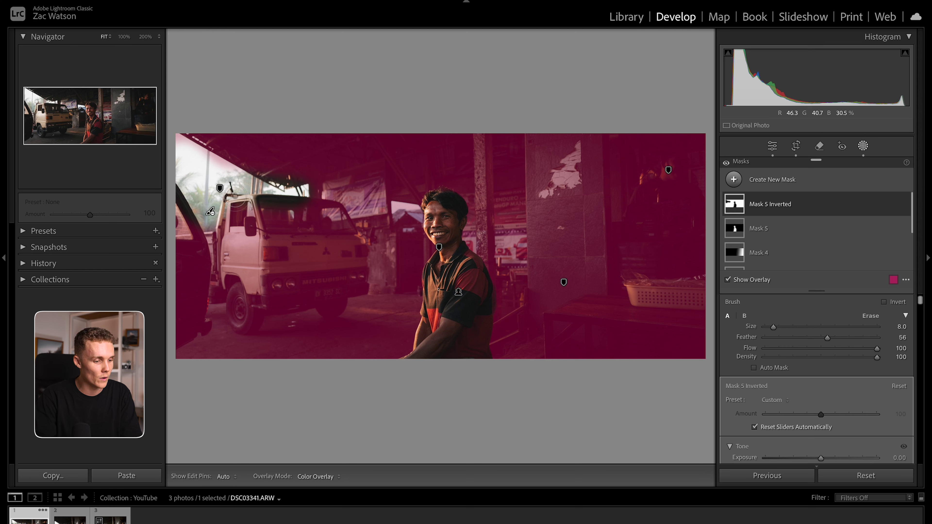
key("h")
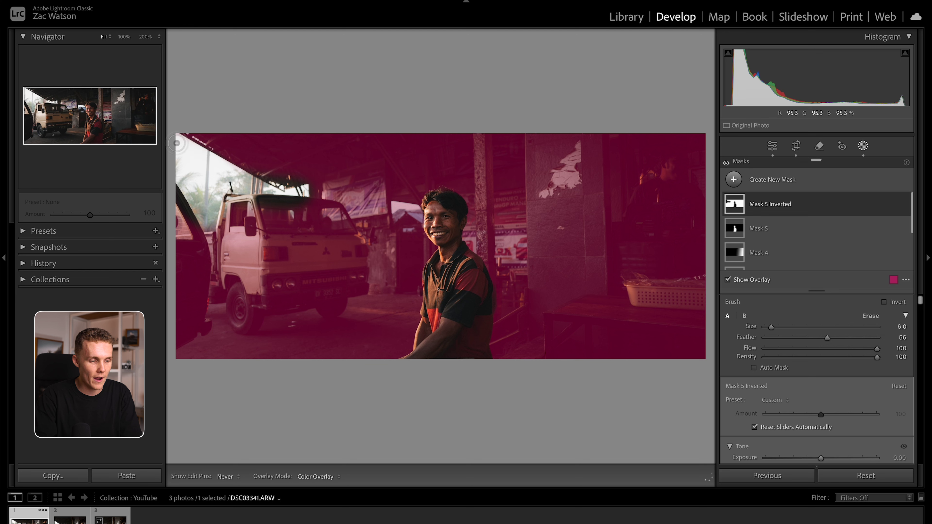
Step: Hide the mask overlay and darken the Mask 5 Inverted background to Exposure −0.26
scroll(830, 354, "down", 3)
key("o")
left_click_drag(823, 343, 820, 343)
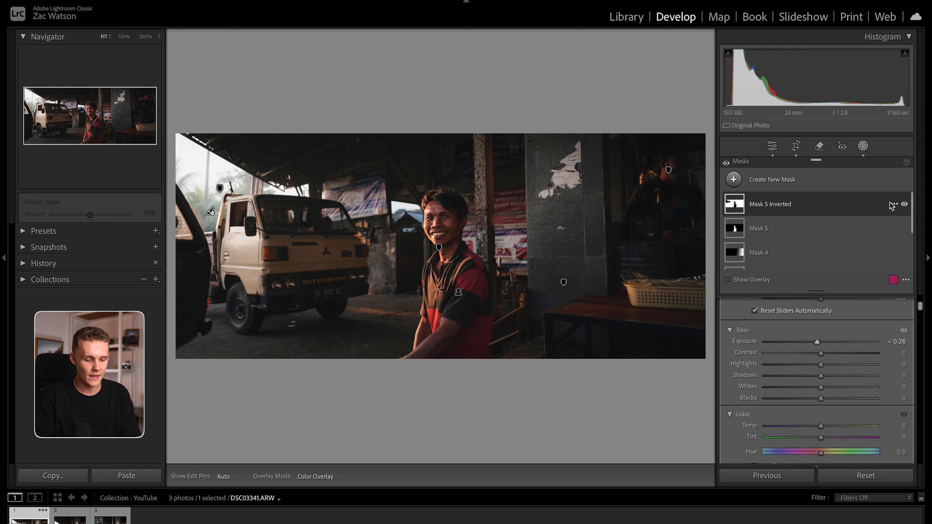
Step: Compare the photo with Mask 5 Inverted and Mask 5 each switched off and on, and check it against the unedited version
left_click(904, 204)
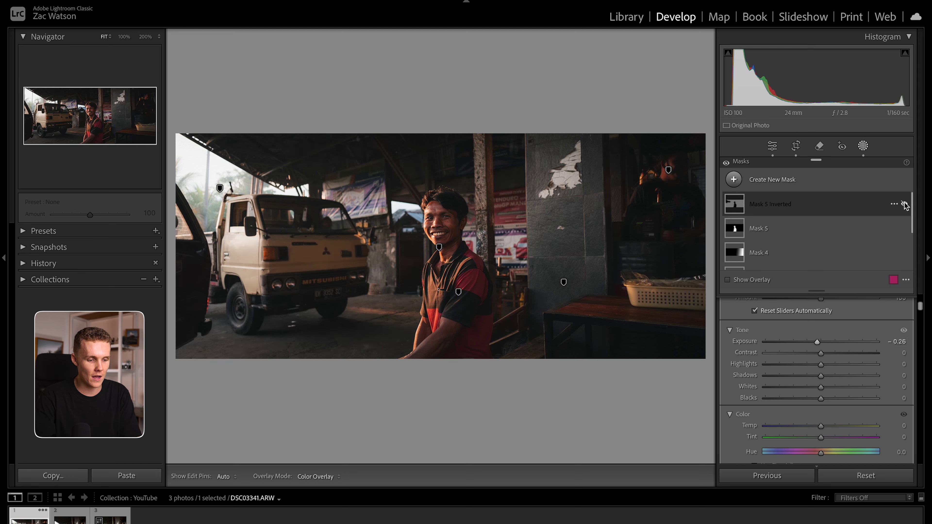
left_click(903, 204)
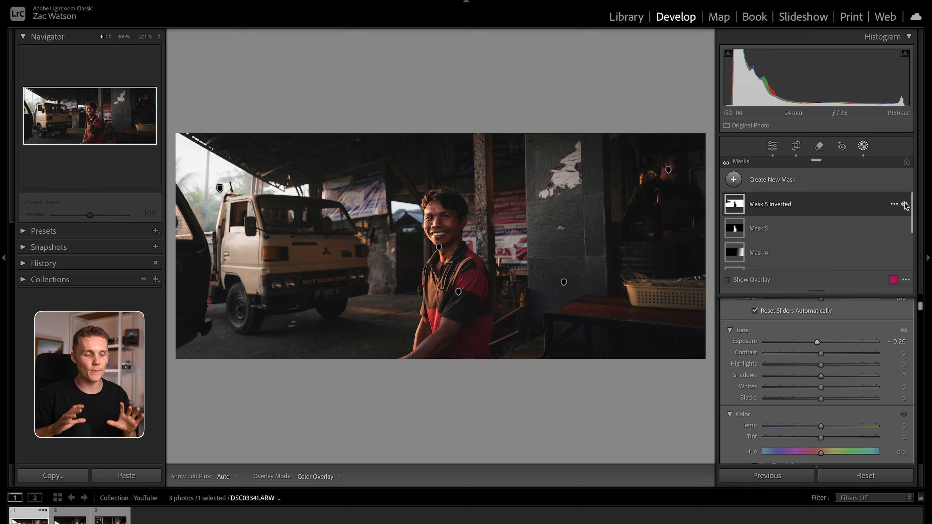
left_click(904, 228)
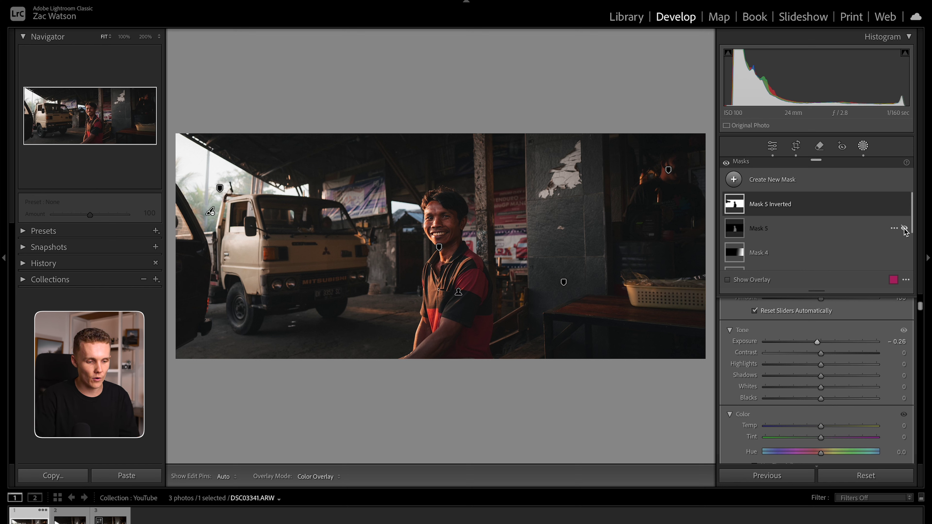
left_click(903, 228)
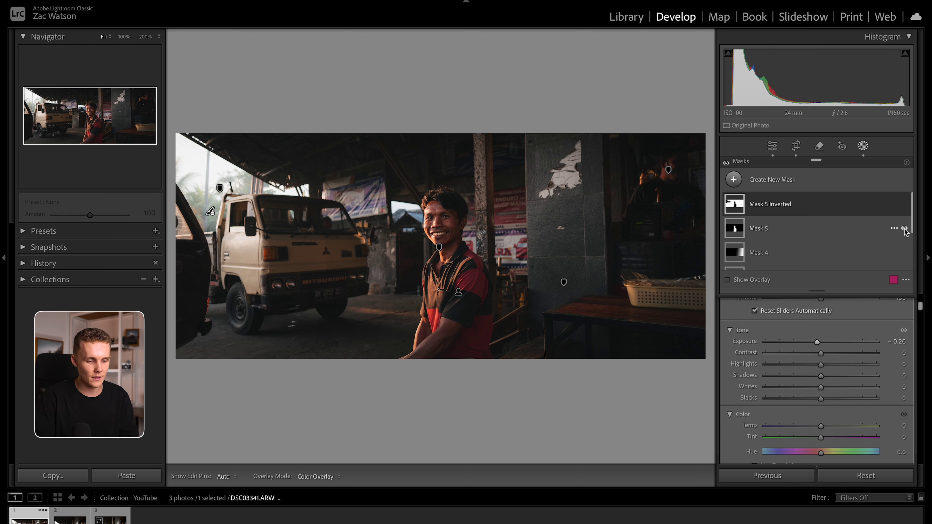
left_click(862, 146)
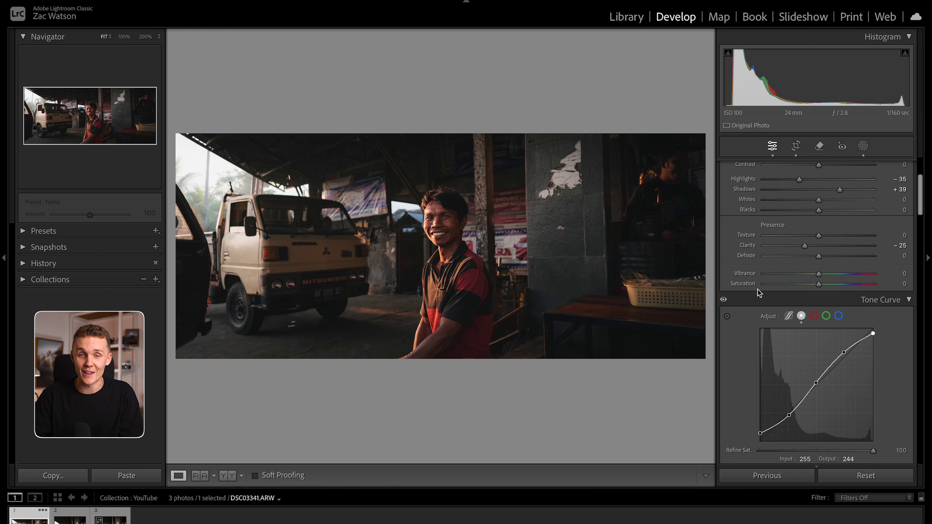
key("backslash")
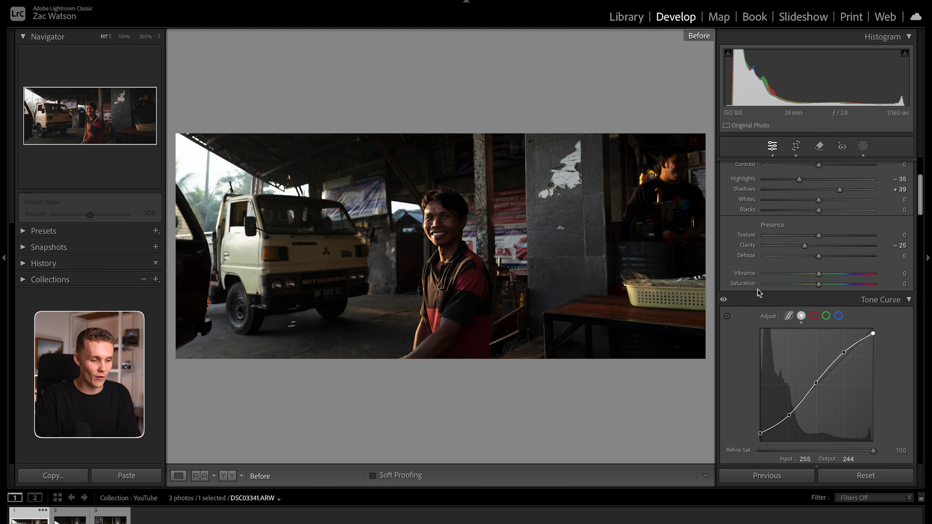
key("backslash")
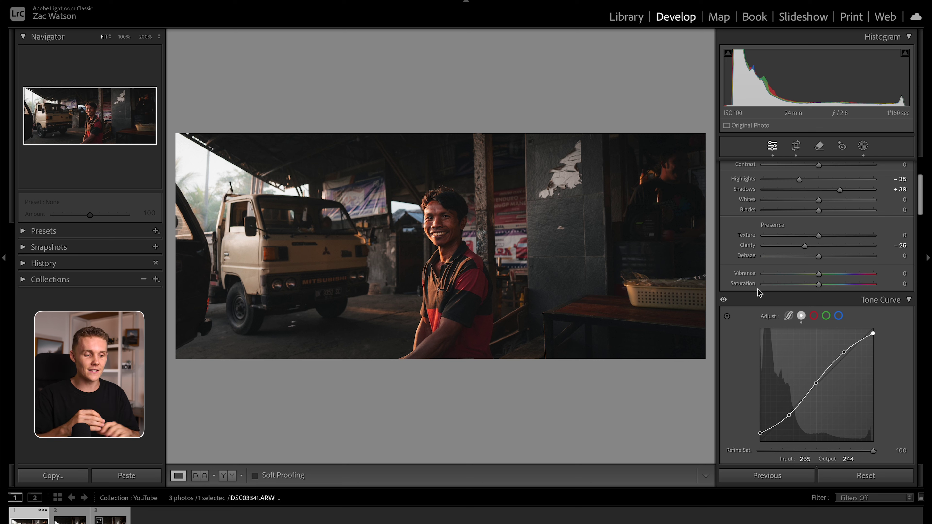
Step: Set the Exposure of subject Mask 5 to 0.05 and that of Mask 5 Inverted to −0.19
left_click(862, 146)
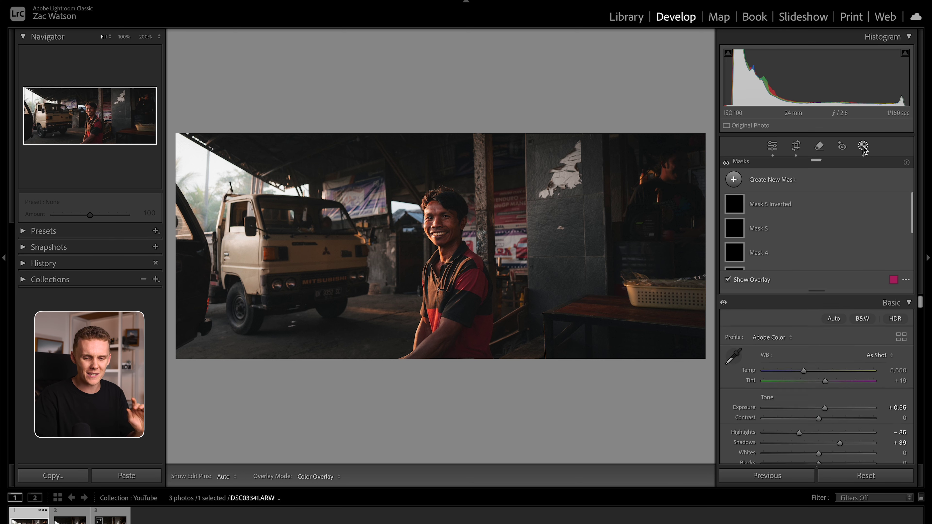
left_click(769, 229)
left_click(899, 391)
type("0.05")
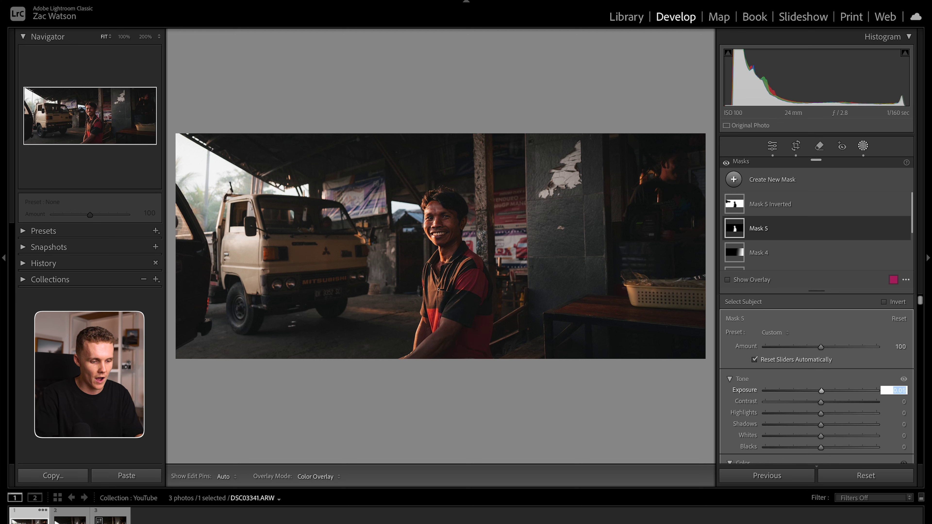
key("Return")
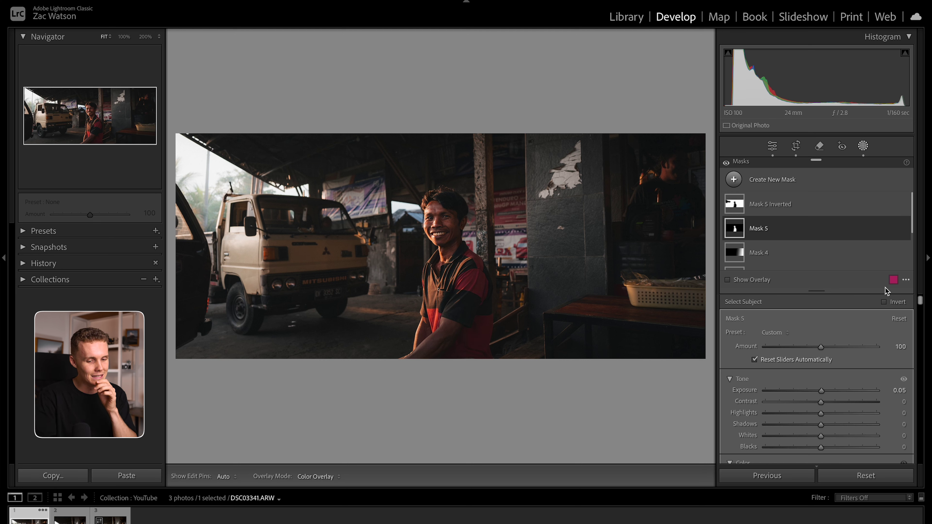
left_click(788, 205)
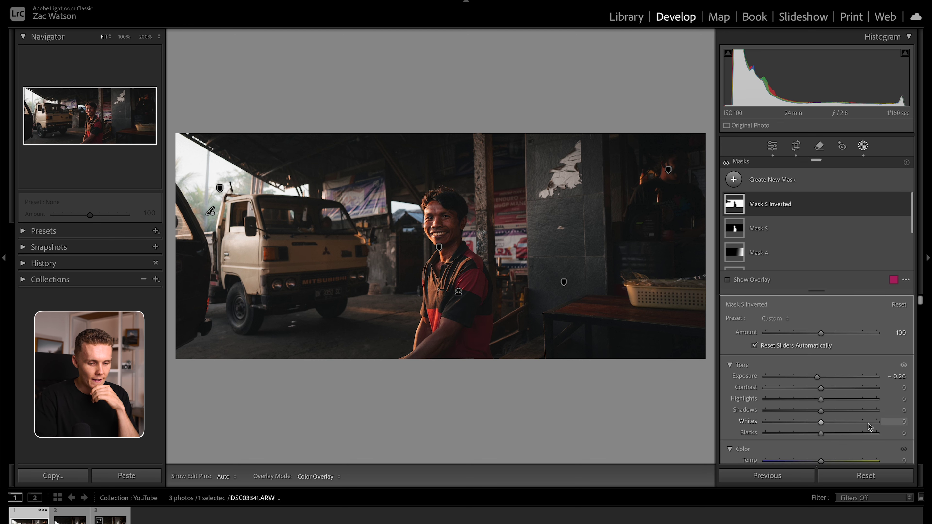
left_click_drag(818, 378, 819, 378)
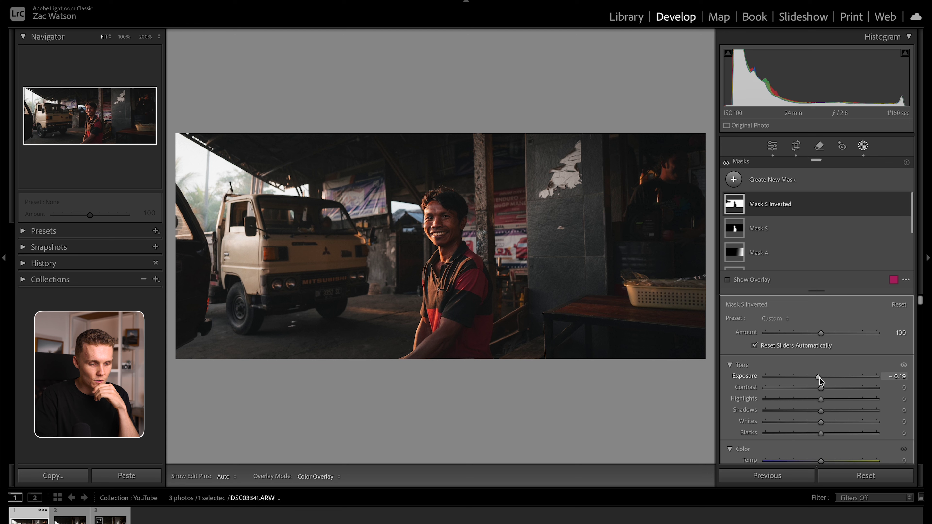
Step: Leave masking and compare the edited photo with its before view
left_click(862, 147)
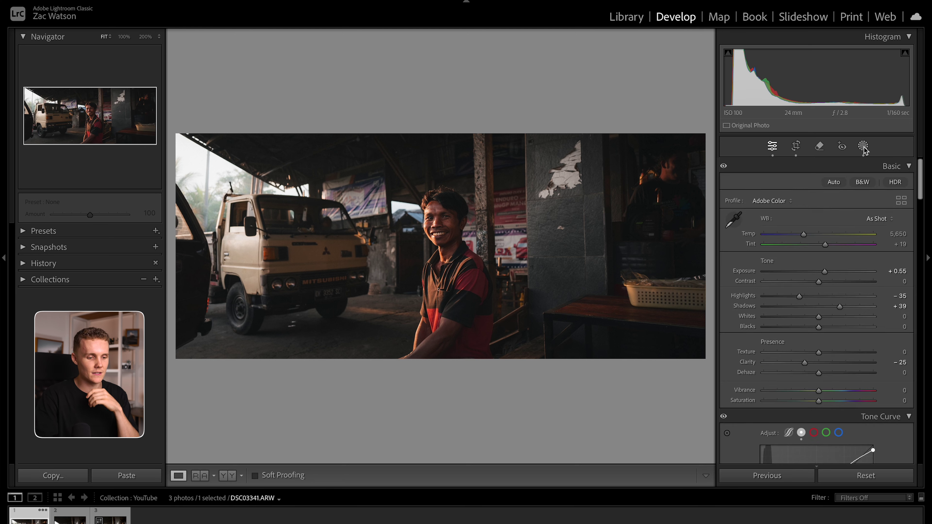
key("backslash")
key("backslash")
key("backslash")
key("backslash")
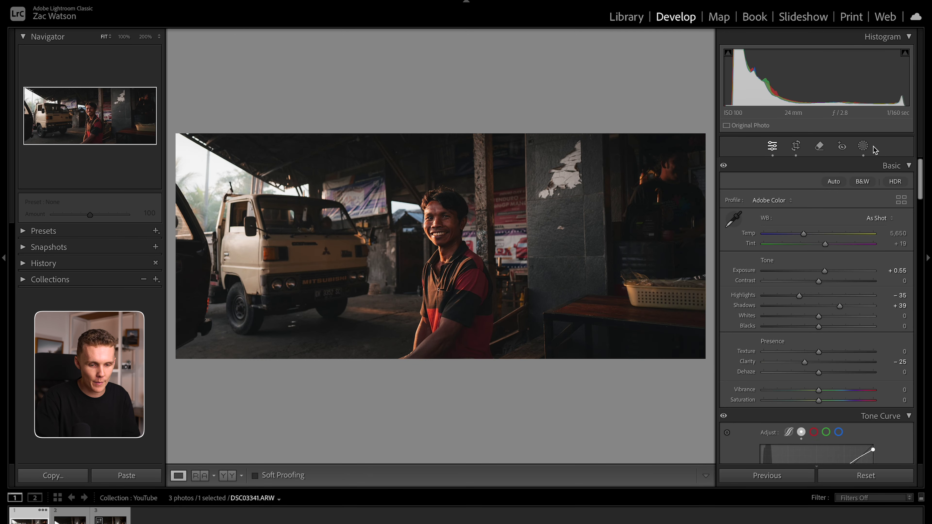
Step: Reduce the Saturation of subject Mask 5 to −11 and leave masking
left_click(863, 147)
left_click(788, 227)
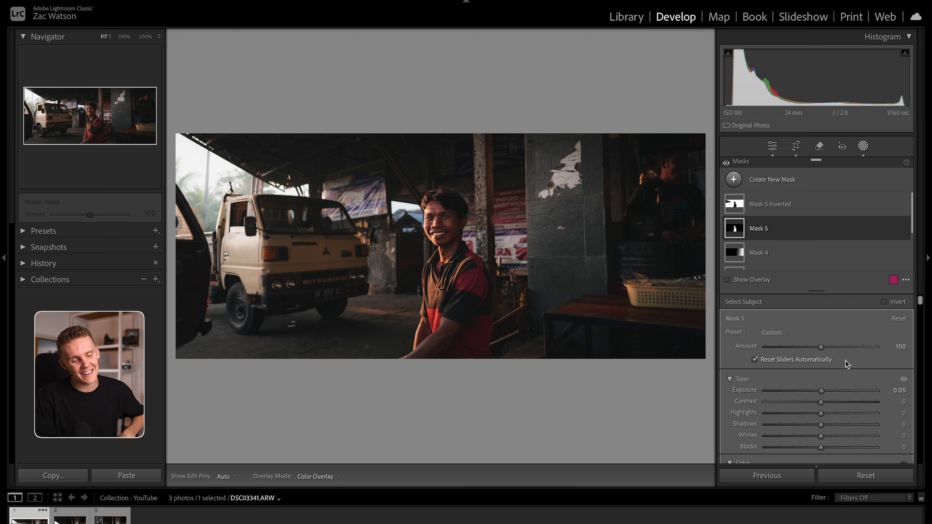
scroll(848, 398, "down", 1)
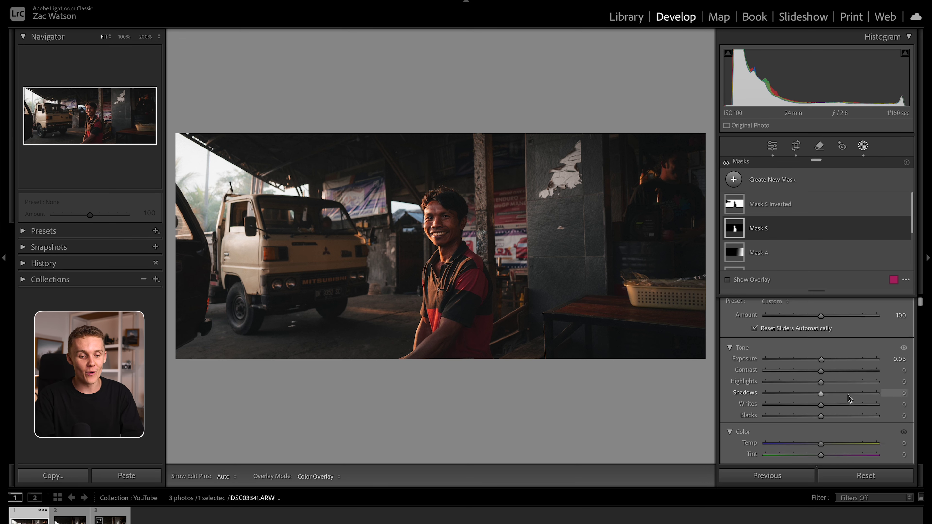
scroll(848, 398, "down", 1)
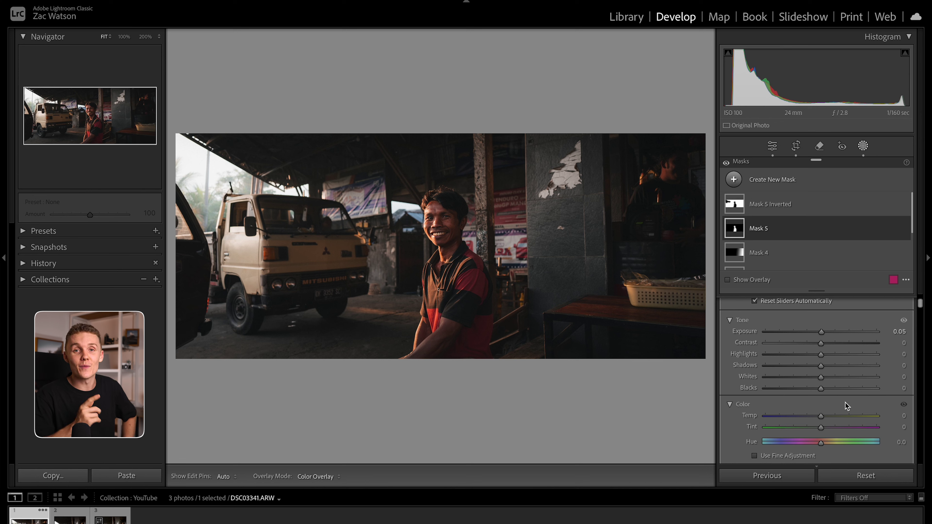
scroll(819, 412, "down", 1)
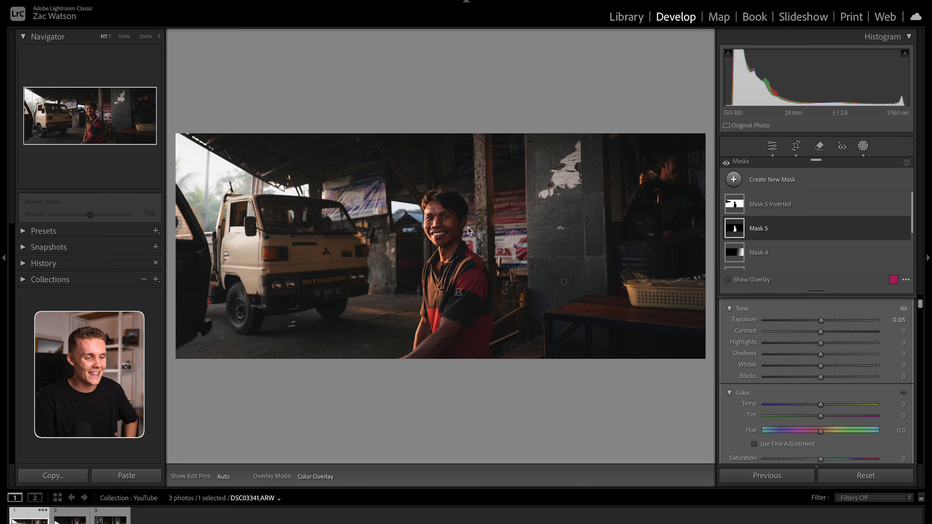
scroll(809, 406, "down", 4)
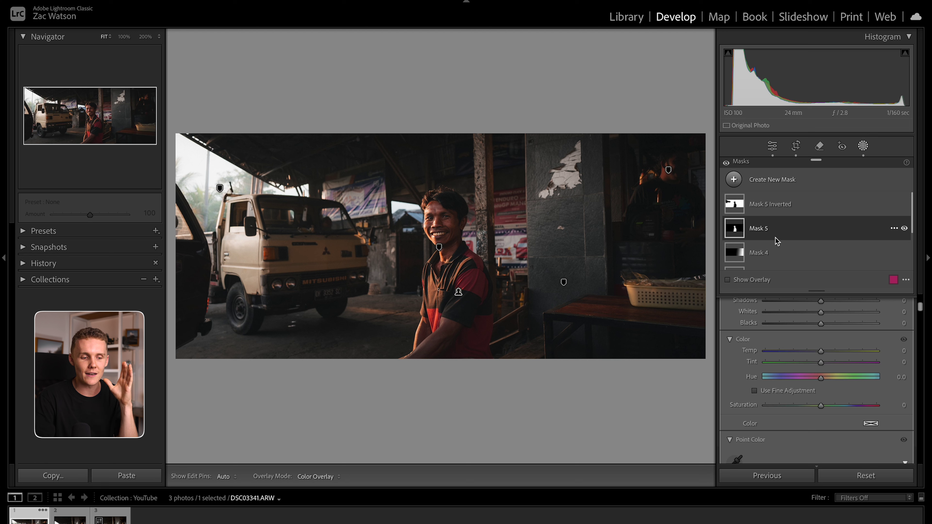
left_click_drag(822, 404, 815, 405)
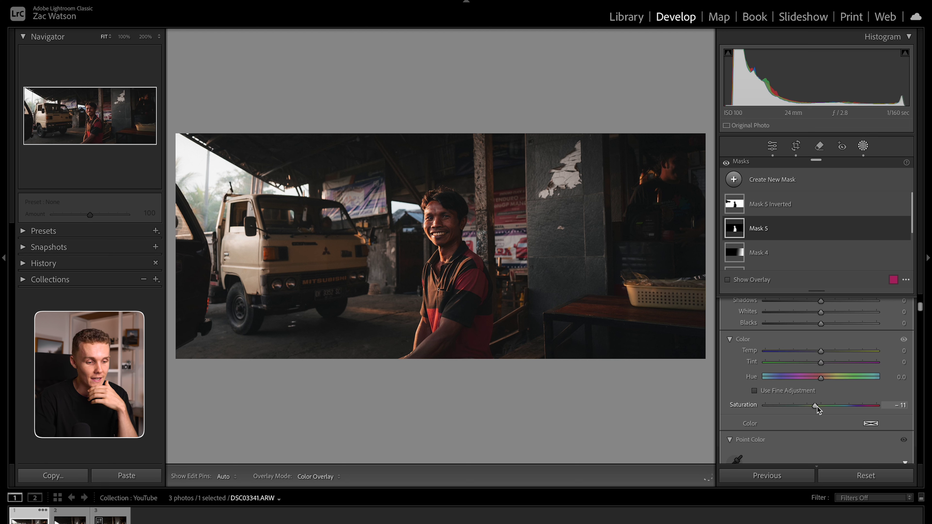
left_click(863, 146)
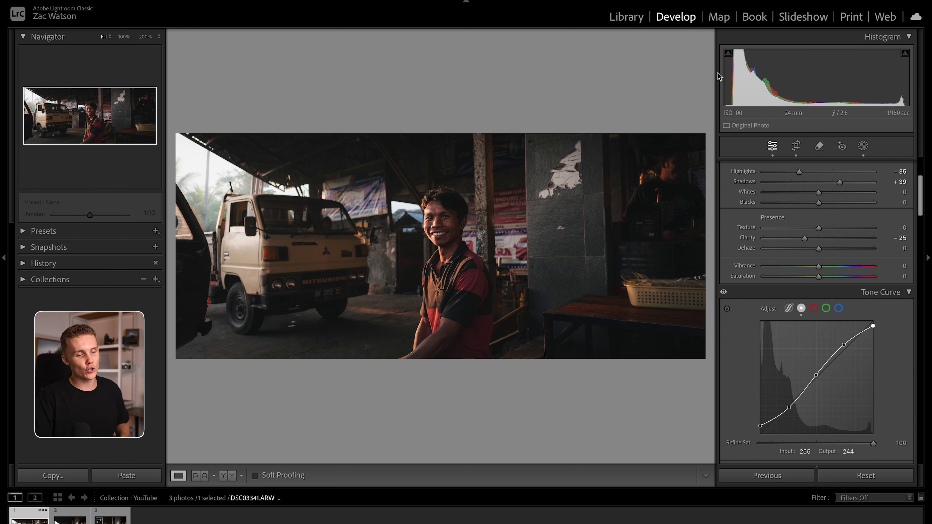
right_click(28, 518)
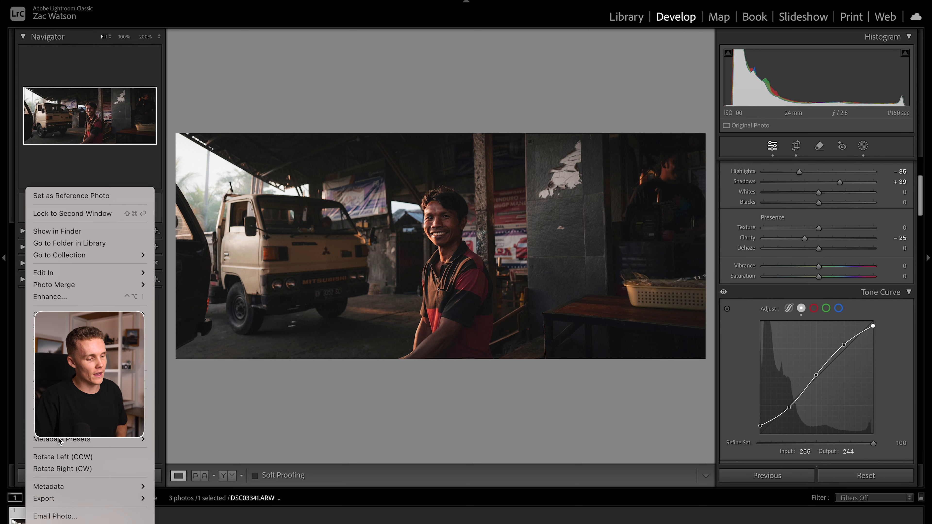
mouse_move(121, 272)
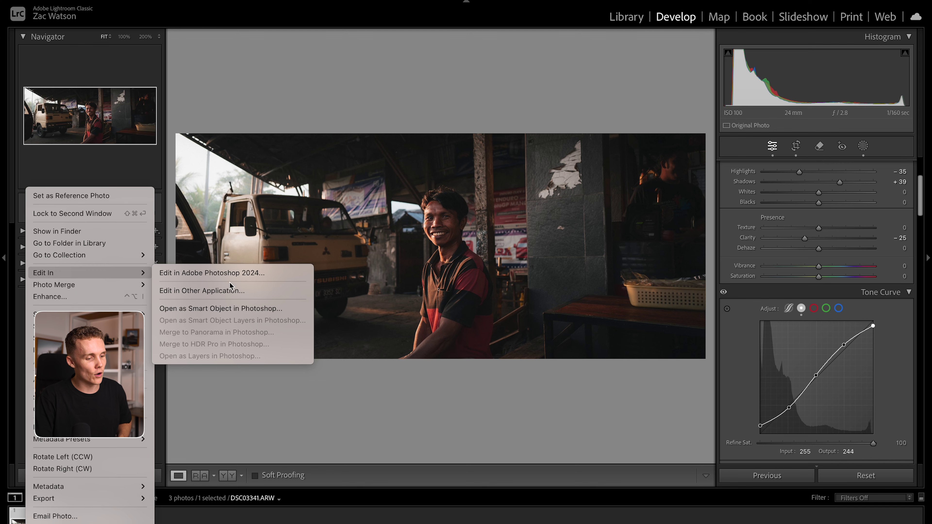
left_click(500, 405)
Step: Inspect the pale peeled spots on the grey wall and the bright specks on the ground beside the truck up close
left_click(561, 244)
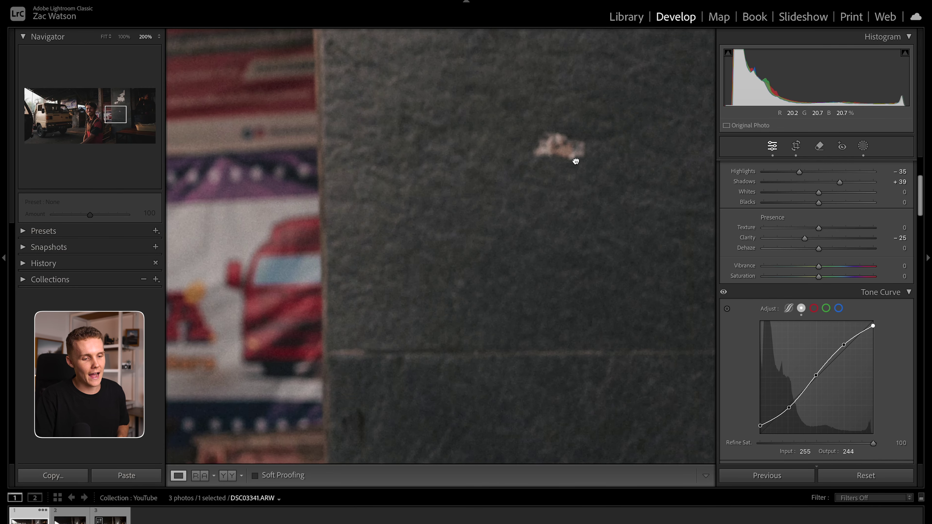
left_click(526, 202)
left_click(530, 206)
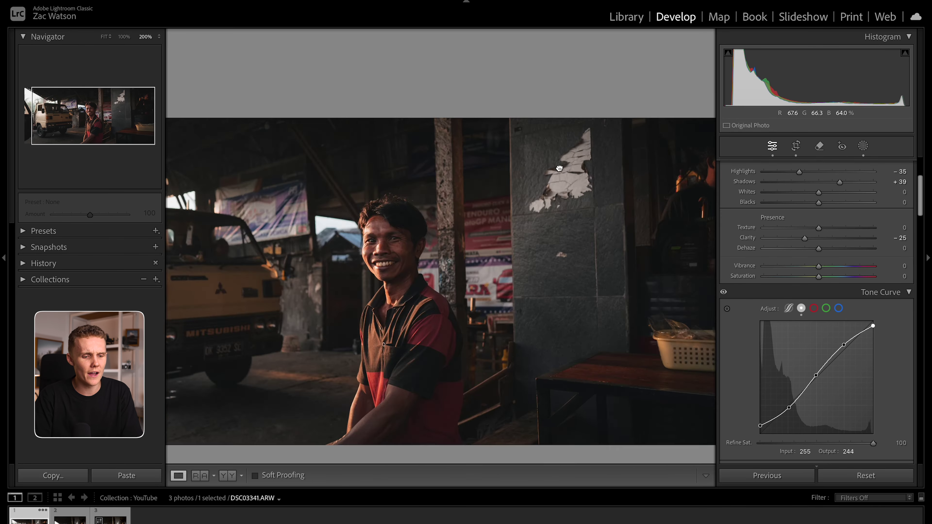
left_click(544, 199)
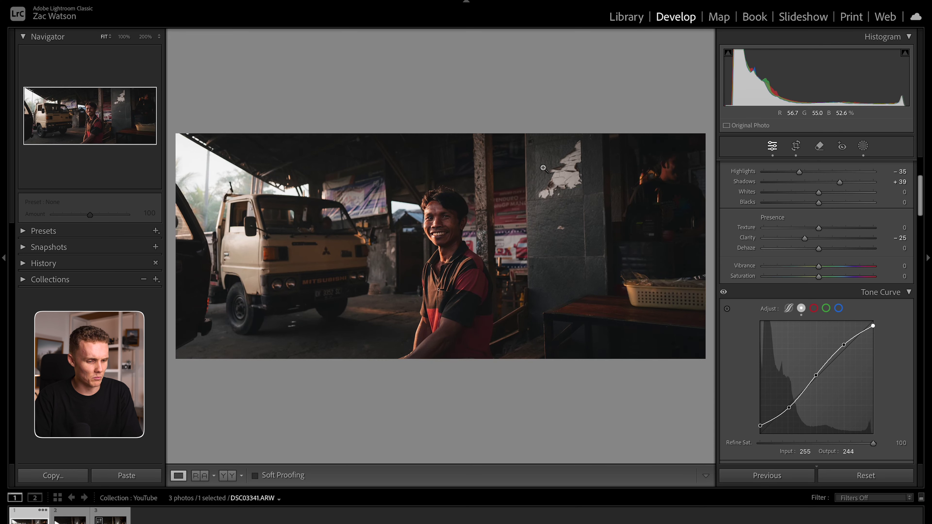
left_click(297, 332)
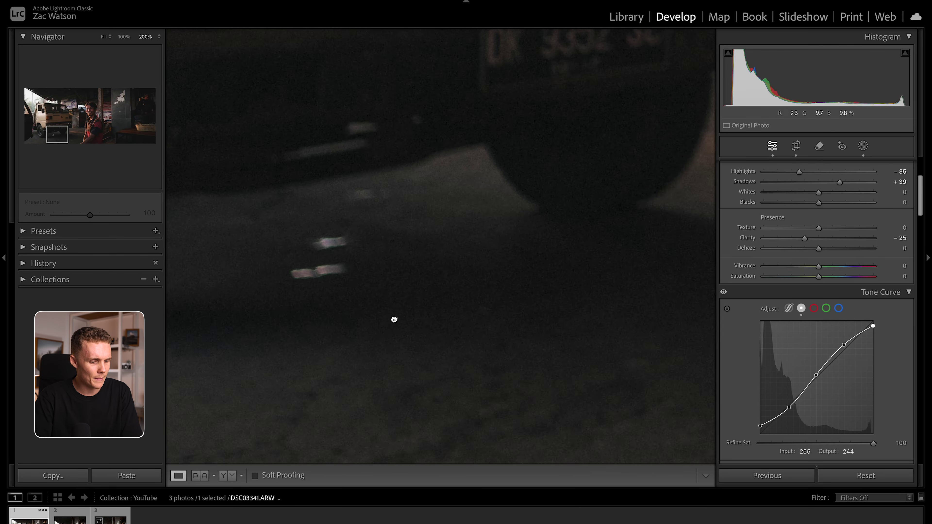
left_click(394, 246)
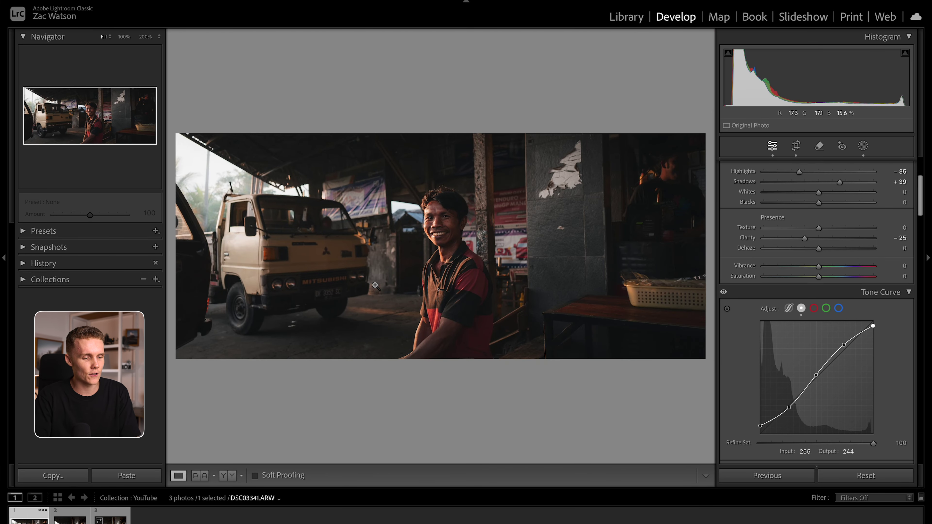